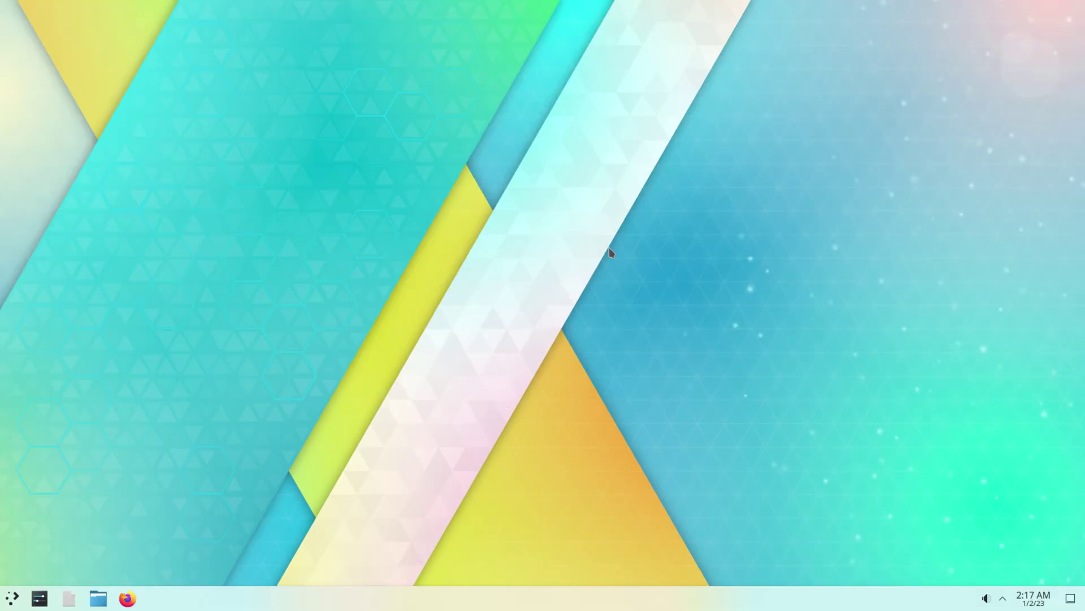
Open System Settings and apply the Breeze Dark theme to the desktop
click(37, 600)
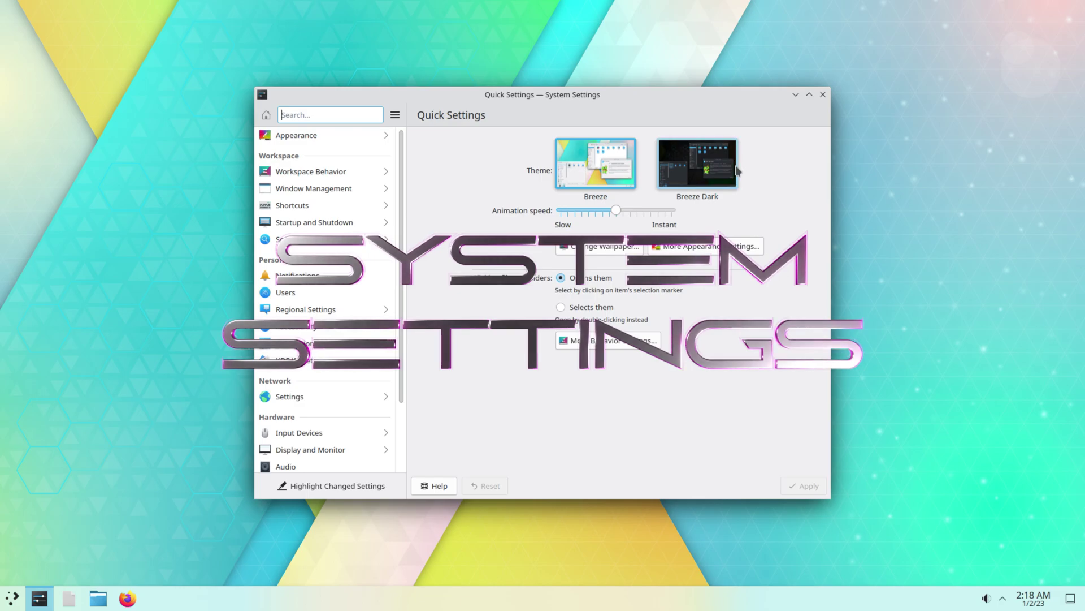
click(704, 176)
click(808, 486)
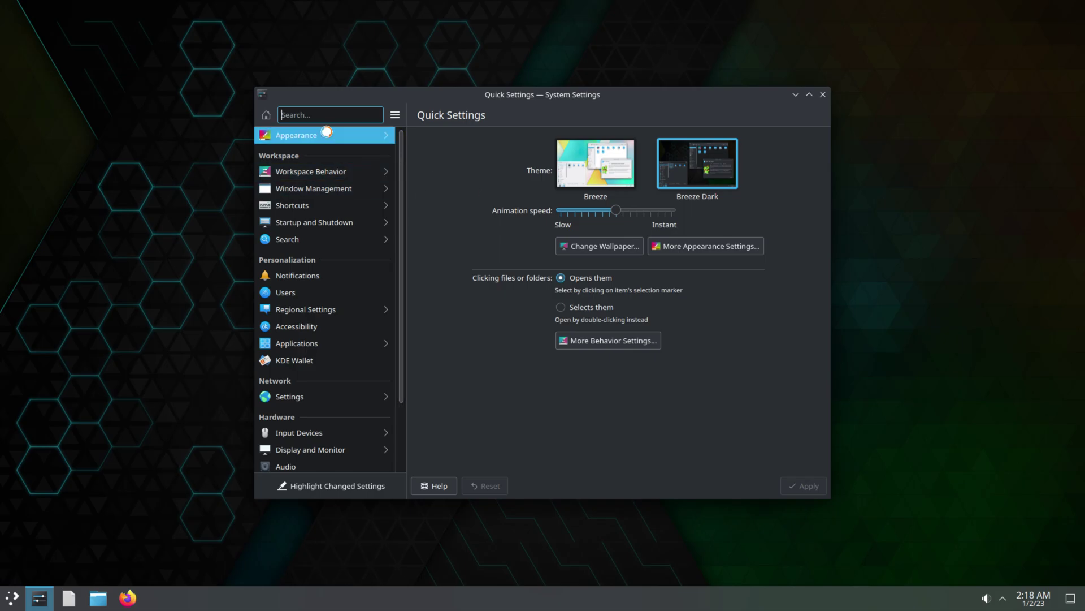
Apply the Fusion and MS Windows 9x application styles in turn, finishing with the Oxygen style
click(326, 135)
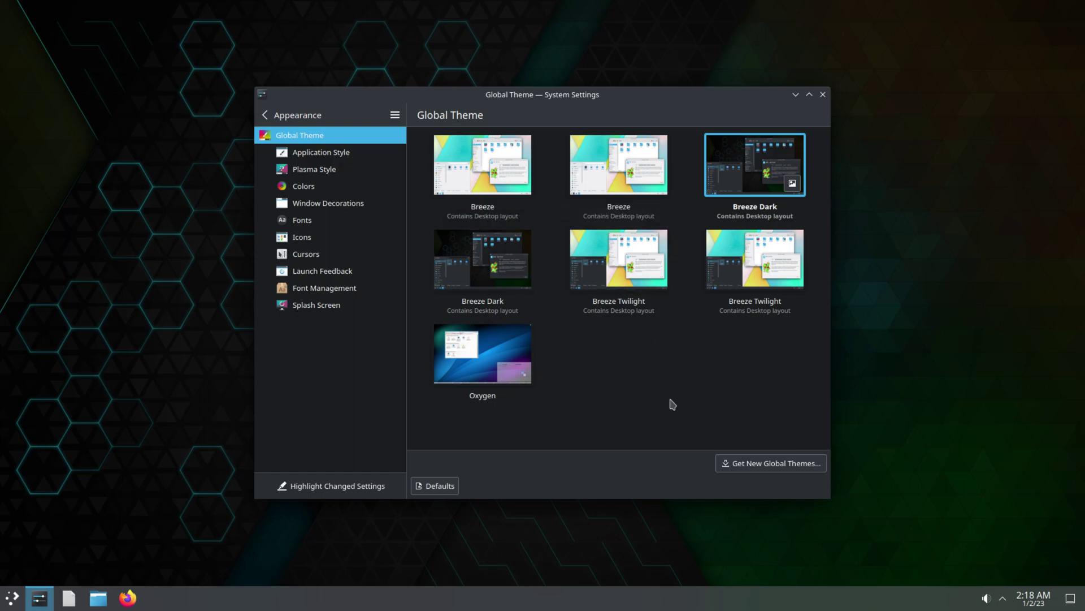
click(311, 153)
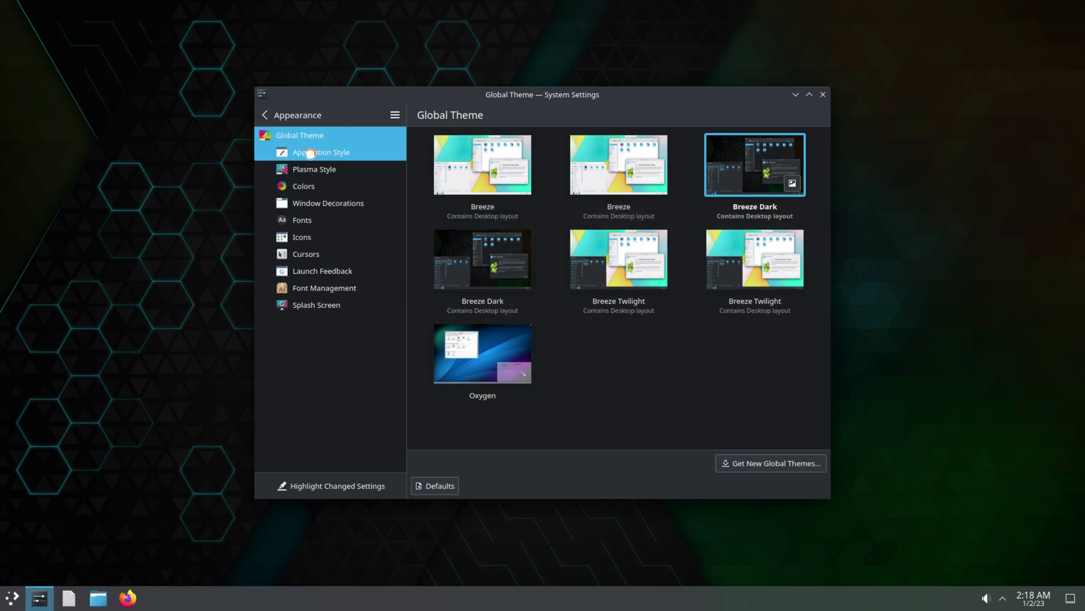
click(689, 203)
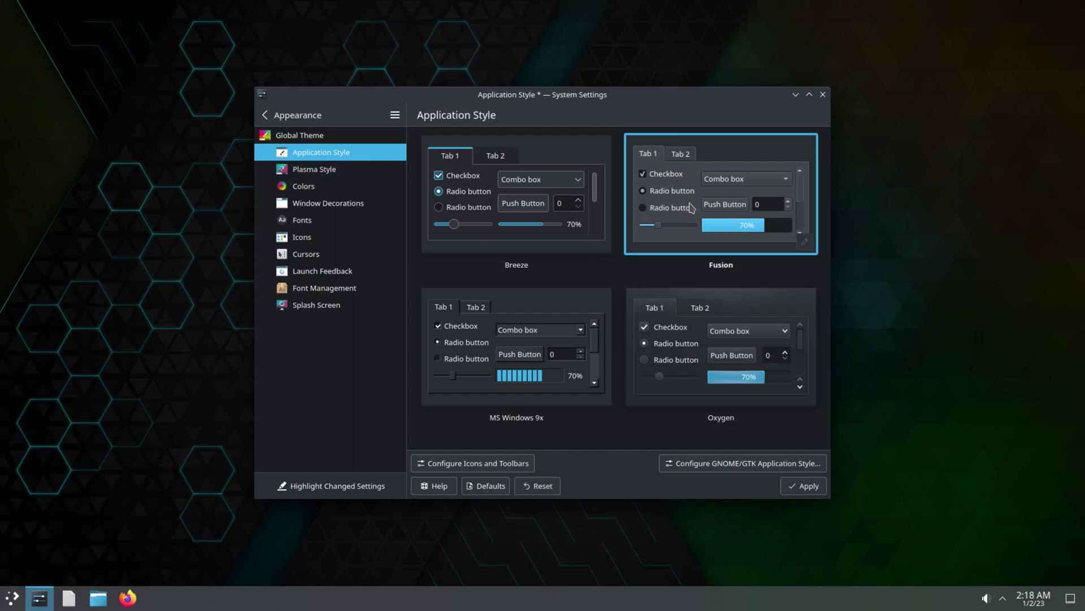
click(809, 488)
click(534, 338)
click(806, 487)
click(755, 343)
click(800, 487)
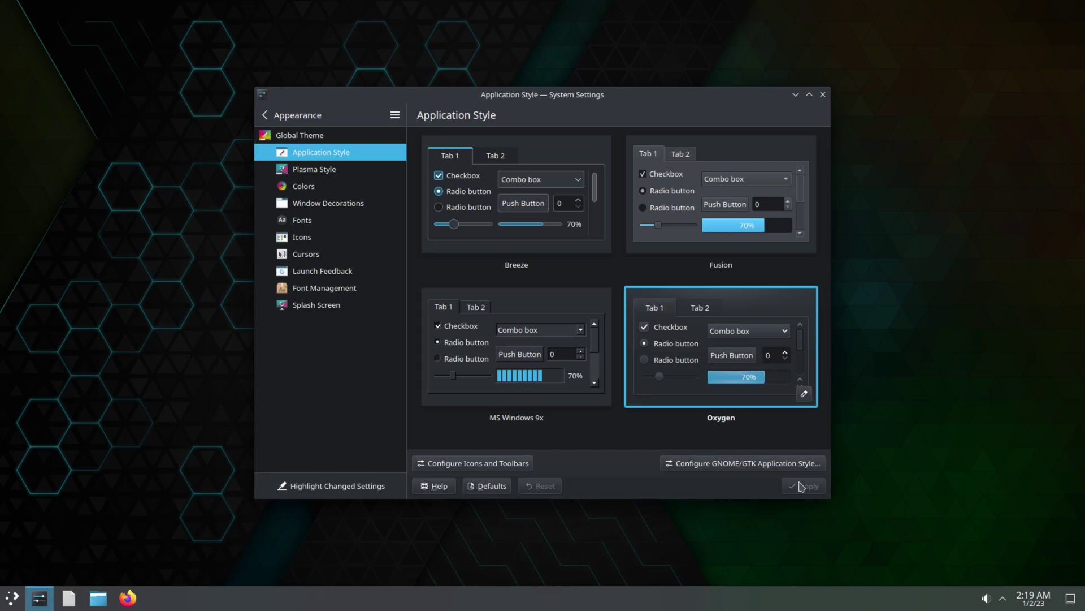
Try the Oxygen, Breeze Dark and Breeze Plasma styles one after another, applying each
click(324, 172)
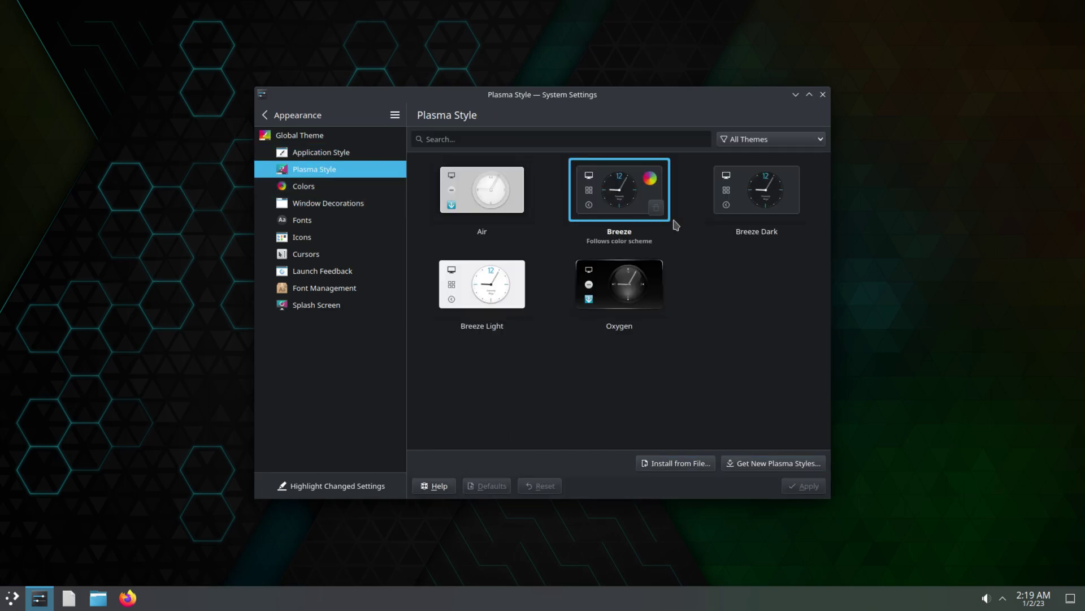
click(619, 285)
click(801, 486)
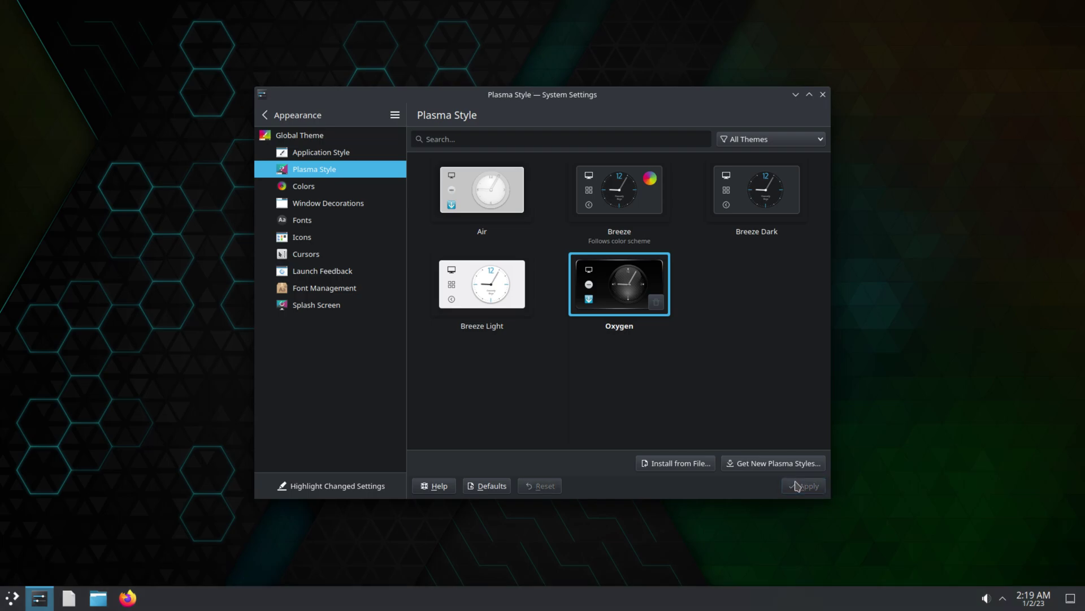
click(782, 194)
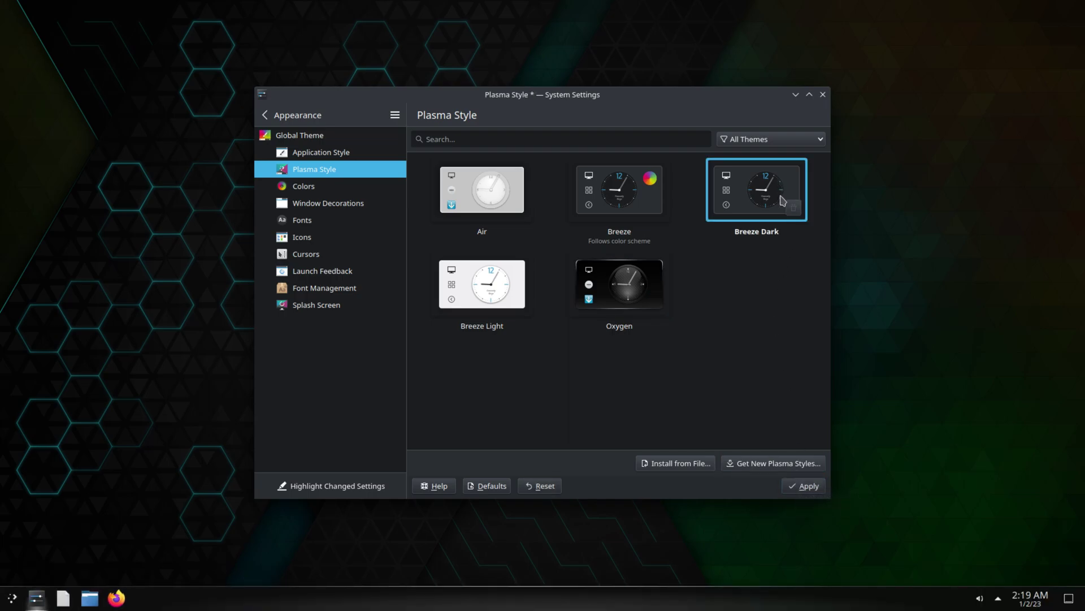
click(805, 488)
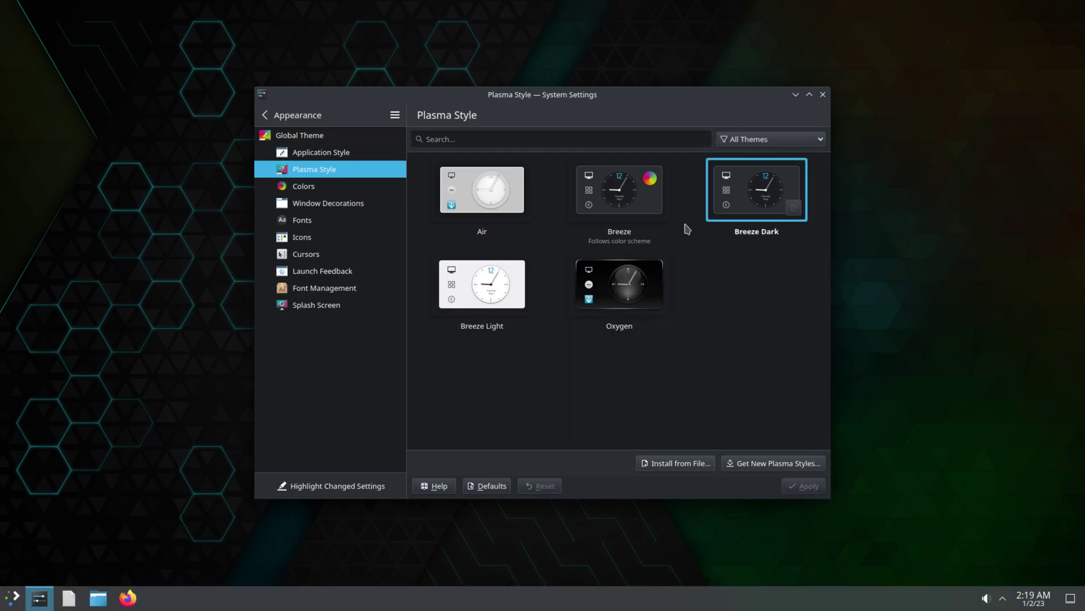
click(607, 201)
click(808, 487)
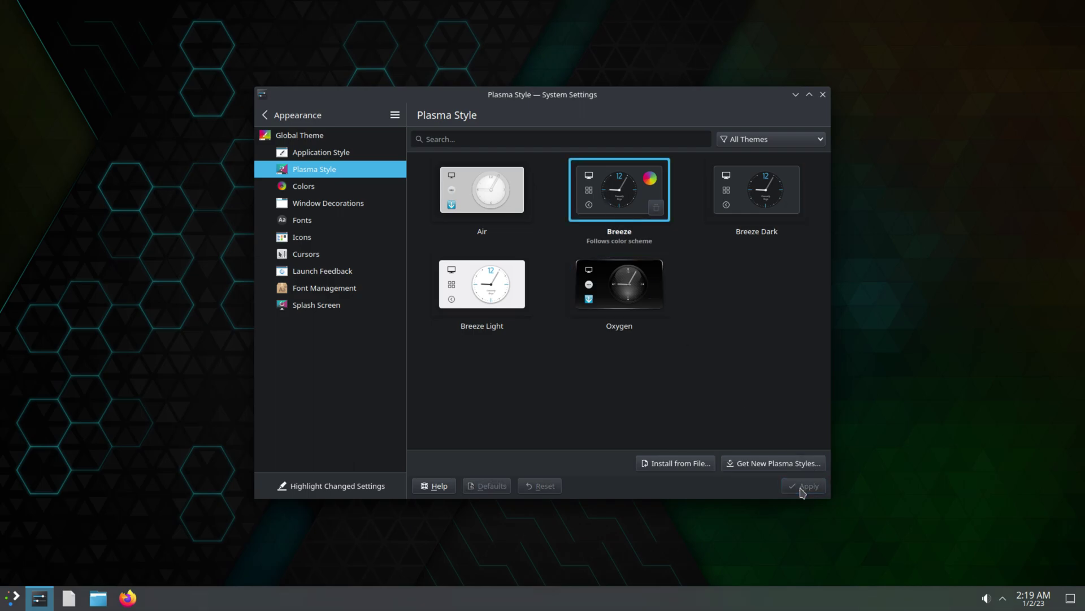
Apply the Breeze Light and Air Plasma styles in turn, finishing with Breeze Dark
click(477, 294)
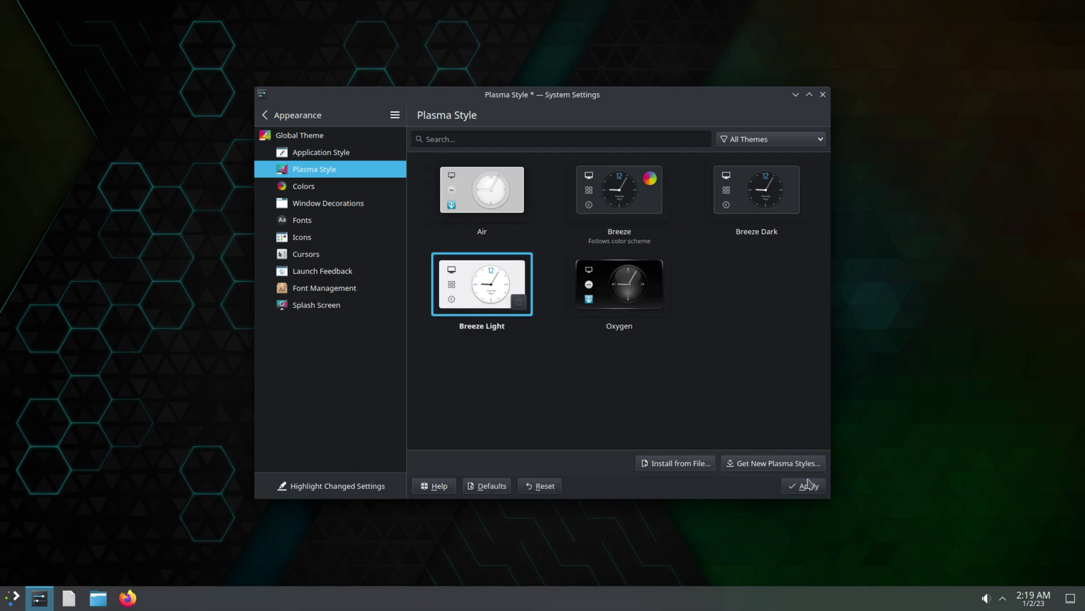
click(807, 488)
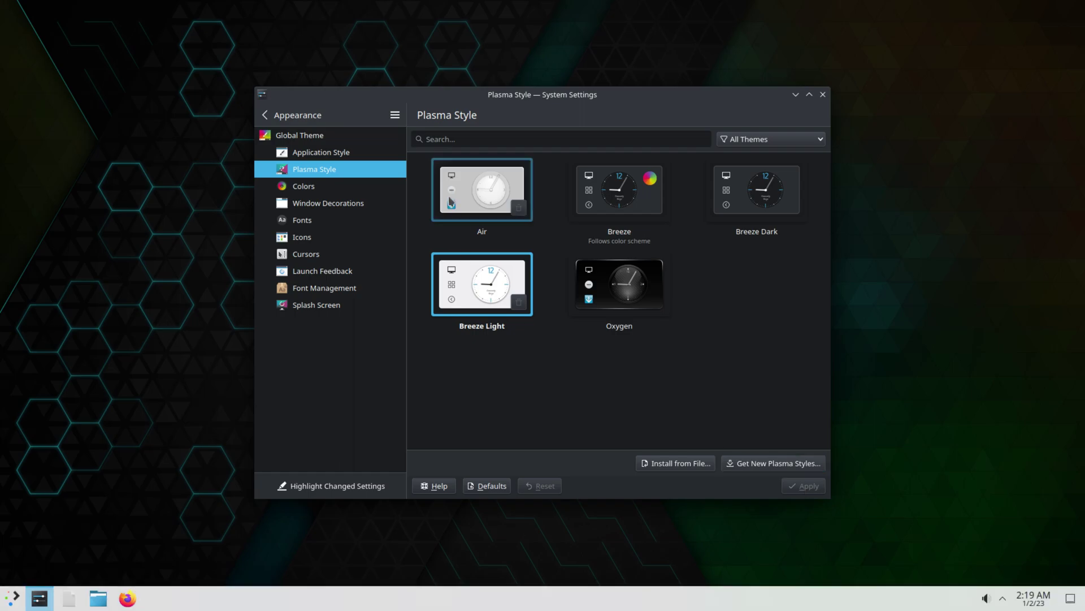
click(486, 193)
click(803, 487)
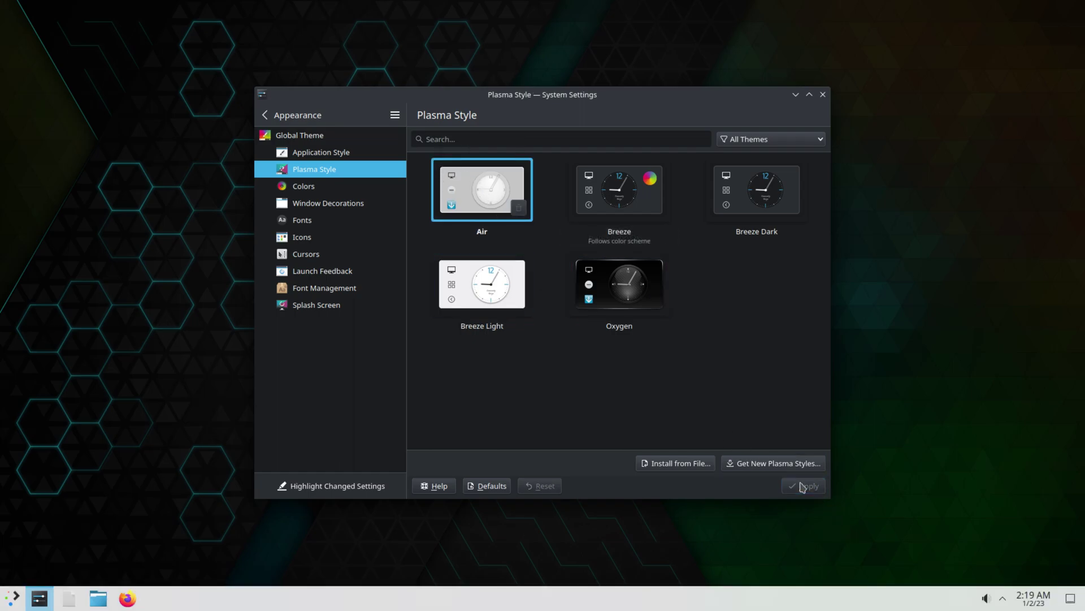
click(757, 193)
click(805, 487)
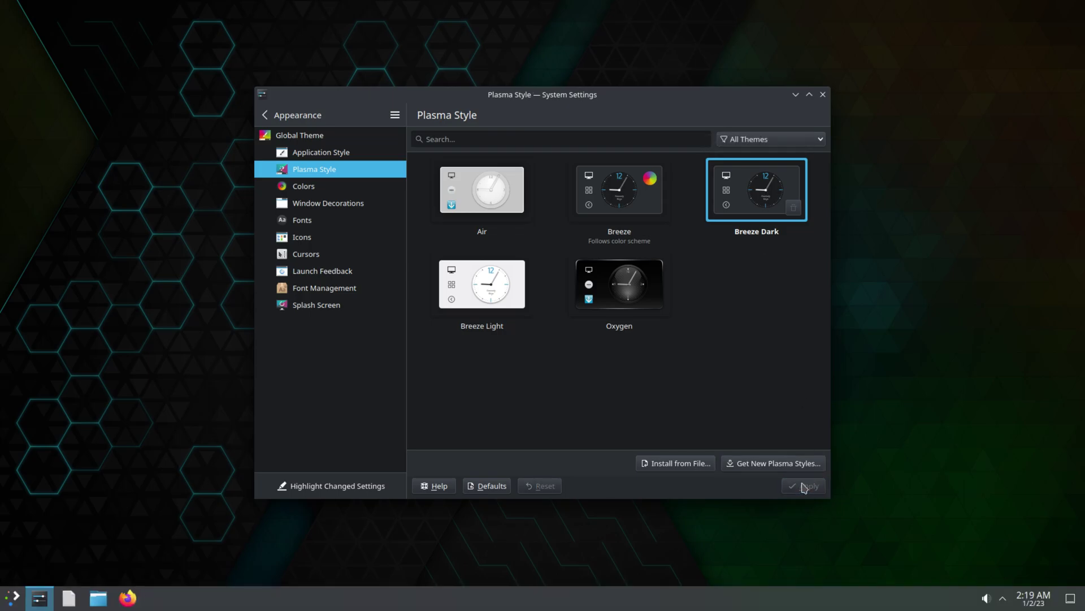
Try the Breeze Classic color scheme, then switch the colors back to Breeze Dark
click(306, 187)
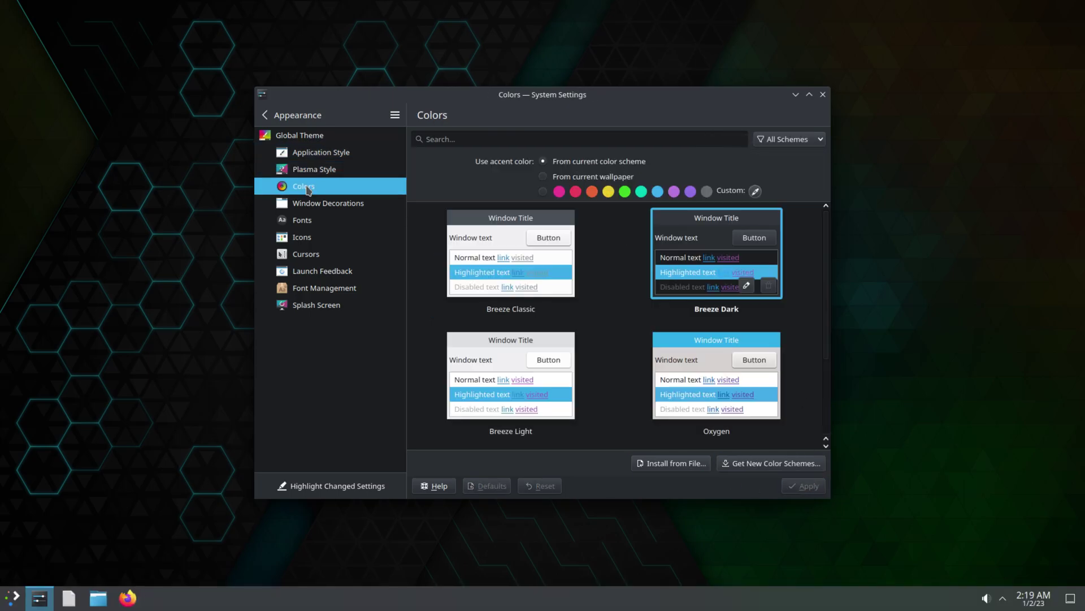
click(496, 281)
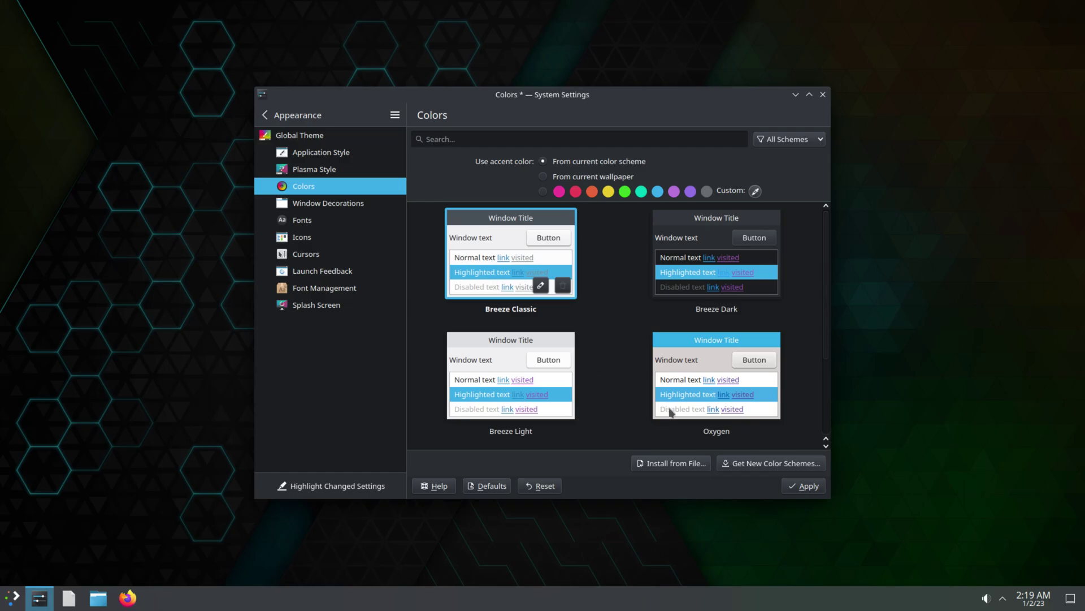
click(814, 489)
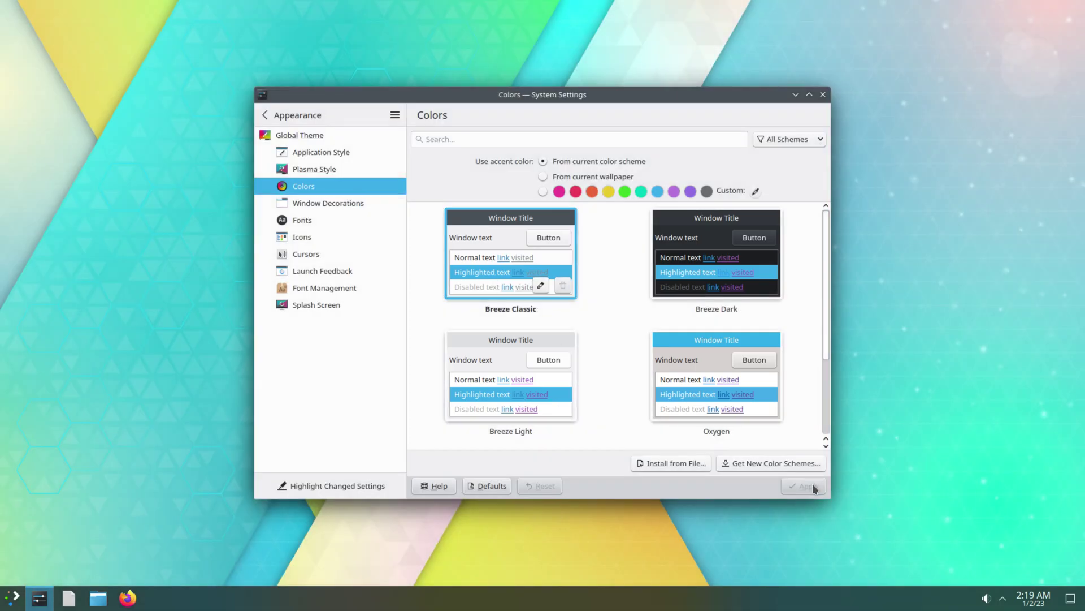
click(686, 232)
click(808, 487)
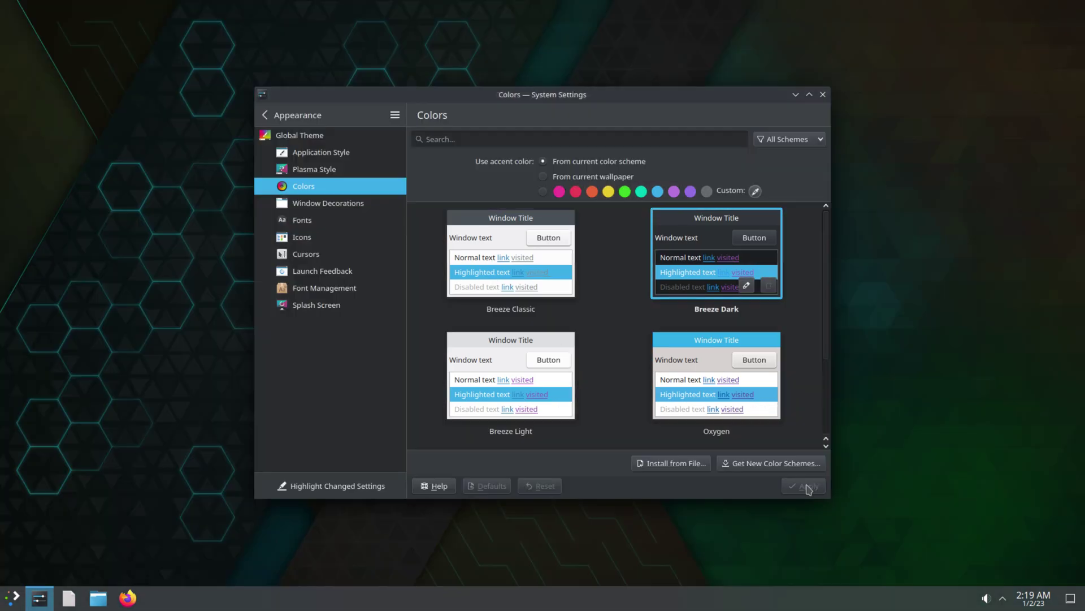
Try the Breeze Light and Oxygen color schemes, applying each, and restore the Breeze Dark scheme
click(546, 377)
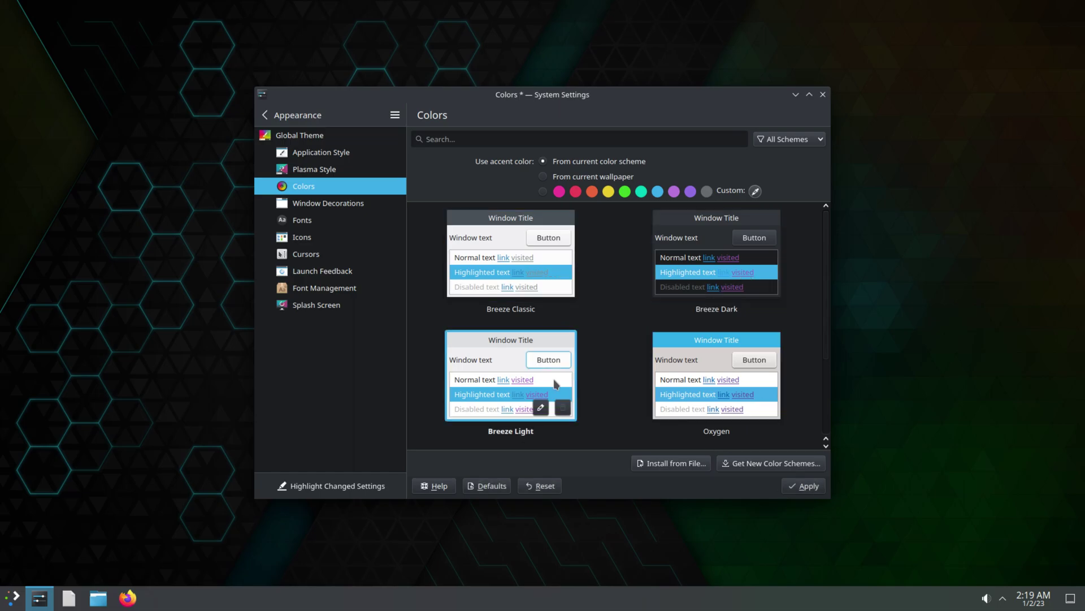
click(803, 486)
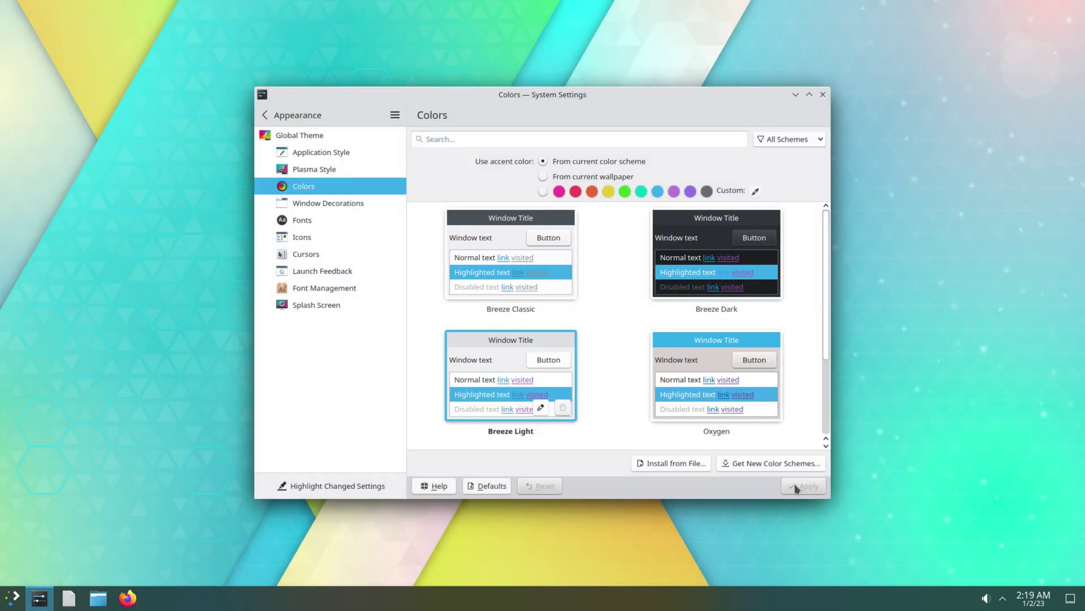
click(683, 359)
click(812, 486)
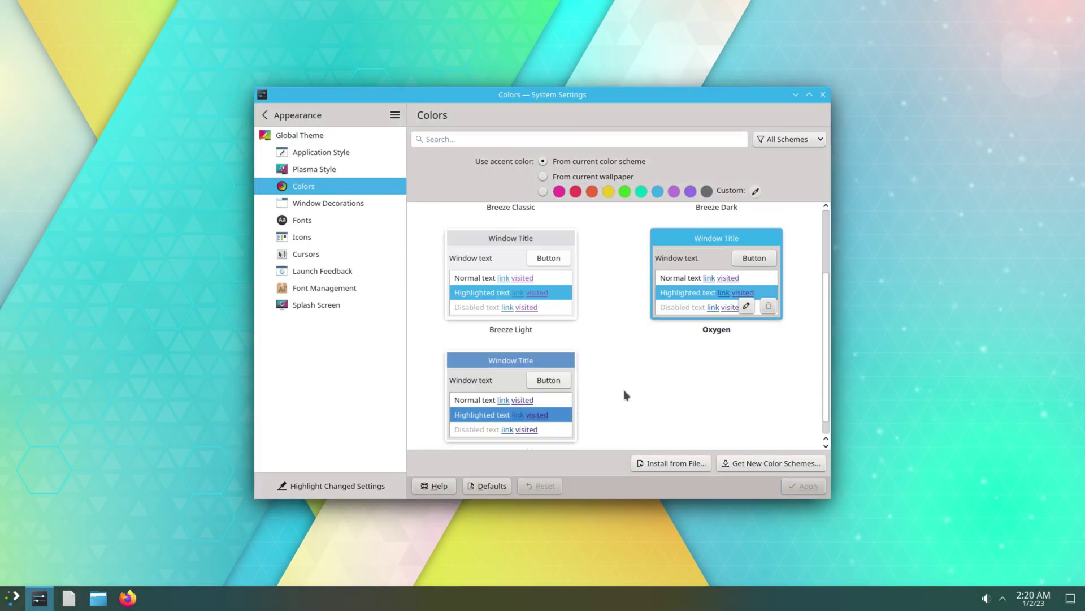
click(717, 255)
click(794, 487)
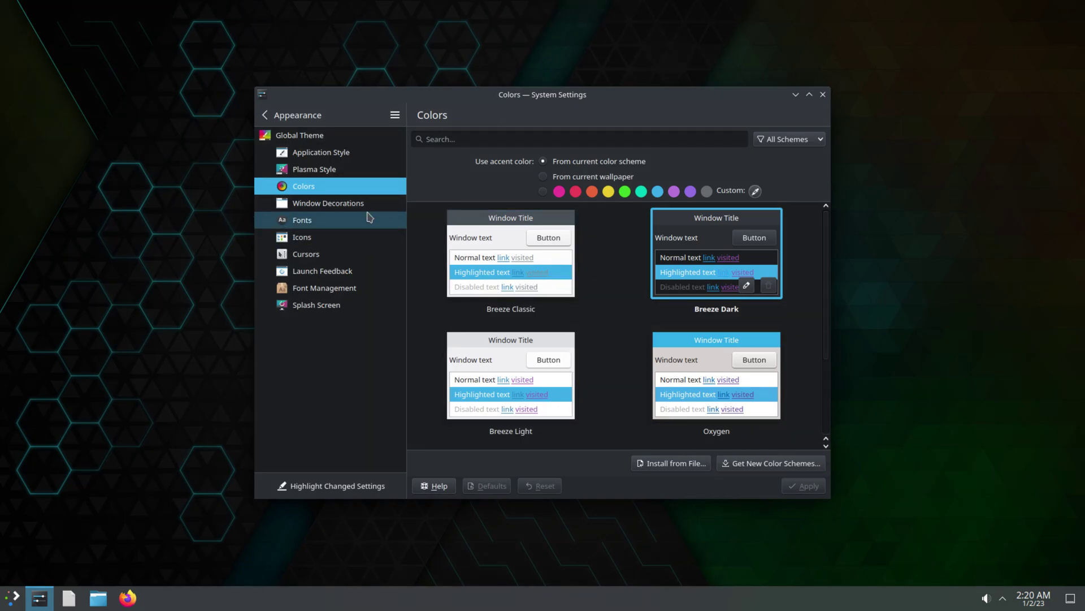
Try the Plastik and Oxygen window decorations, and apply the Breeze decoration again
click(343, 208)
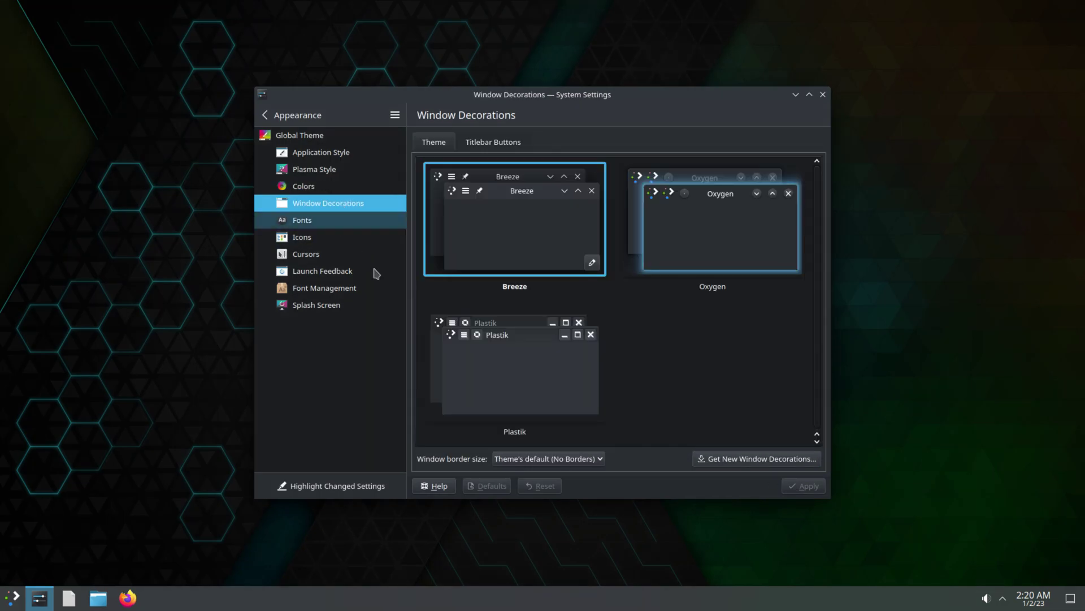
click(492, 363)
click(804, 488)
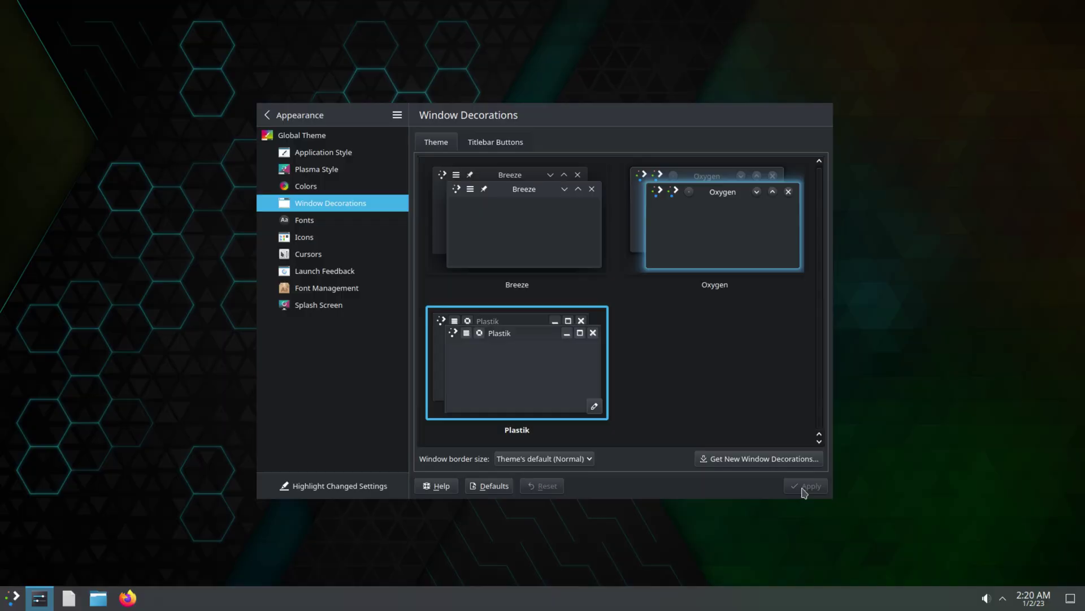
click(741, 218)
click(799, 486)
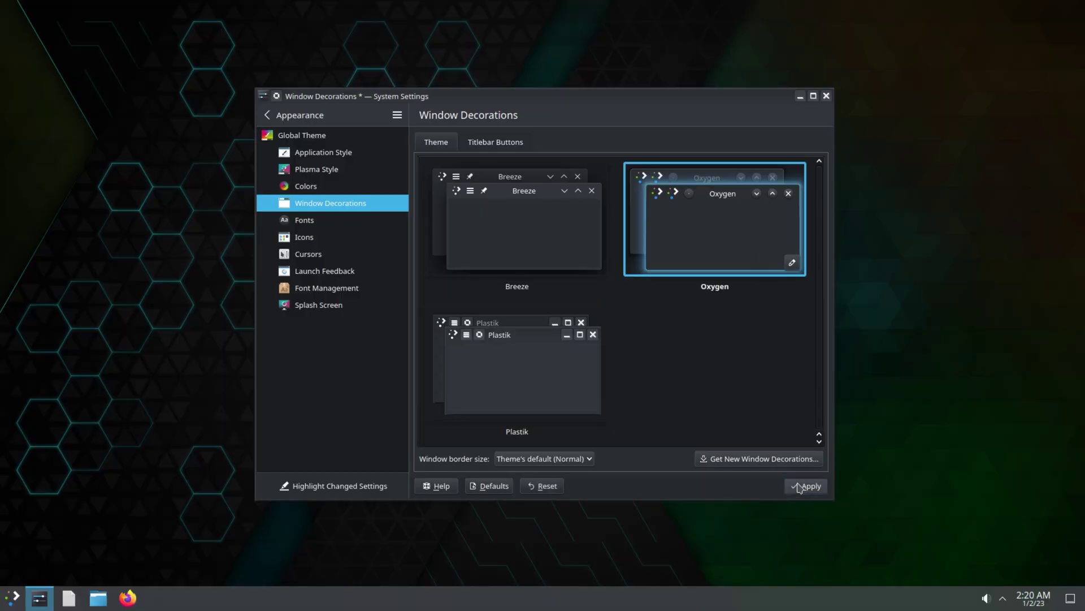
click(490, 194)
click(810, 487)
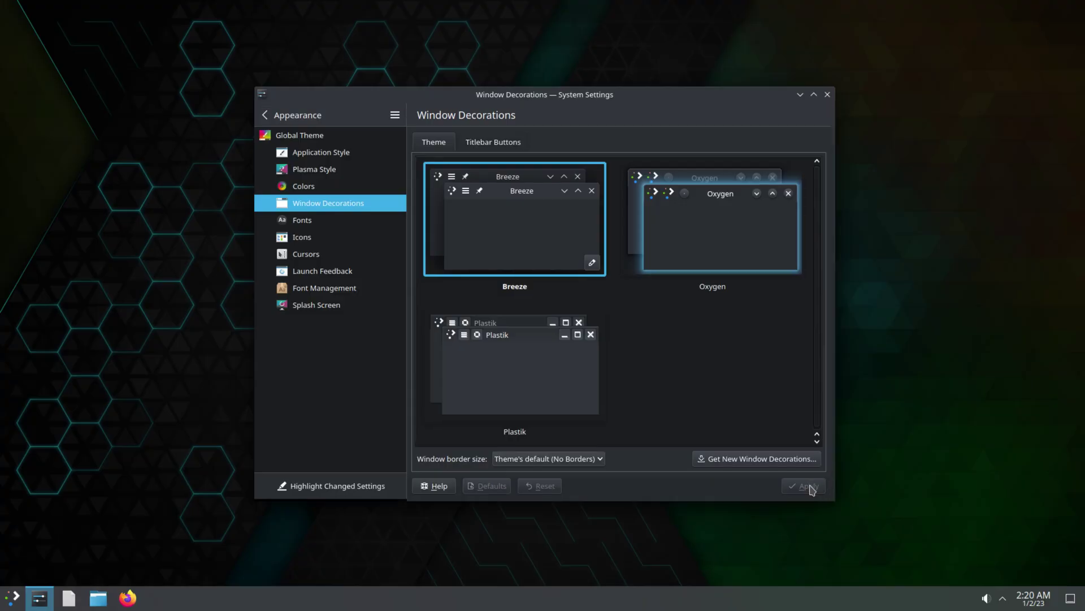
Review the remaining appearance settings: Fonts, Icons, Cursors, Launch Feedback, Font Management and Splash Screen
click(298, 226)
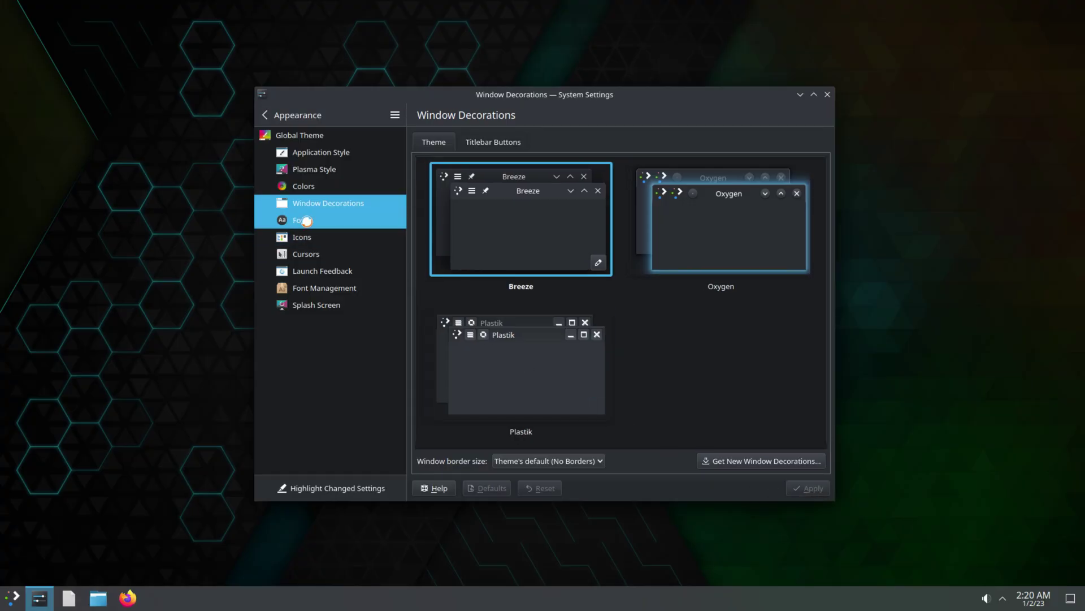
click(301, 236)
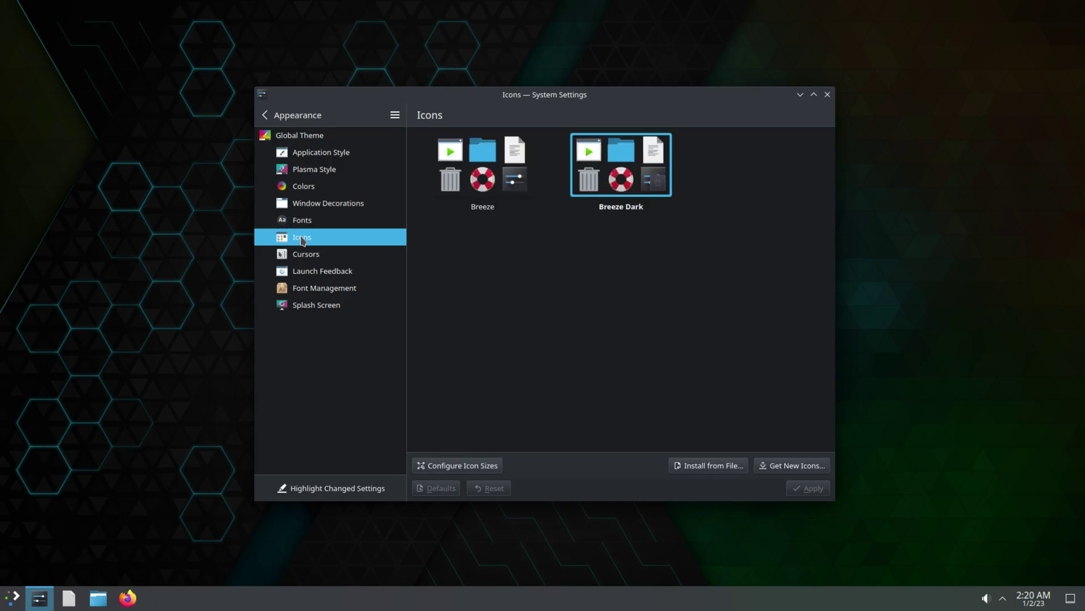
click(312, 253)
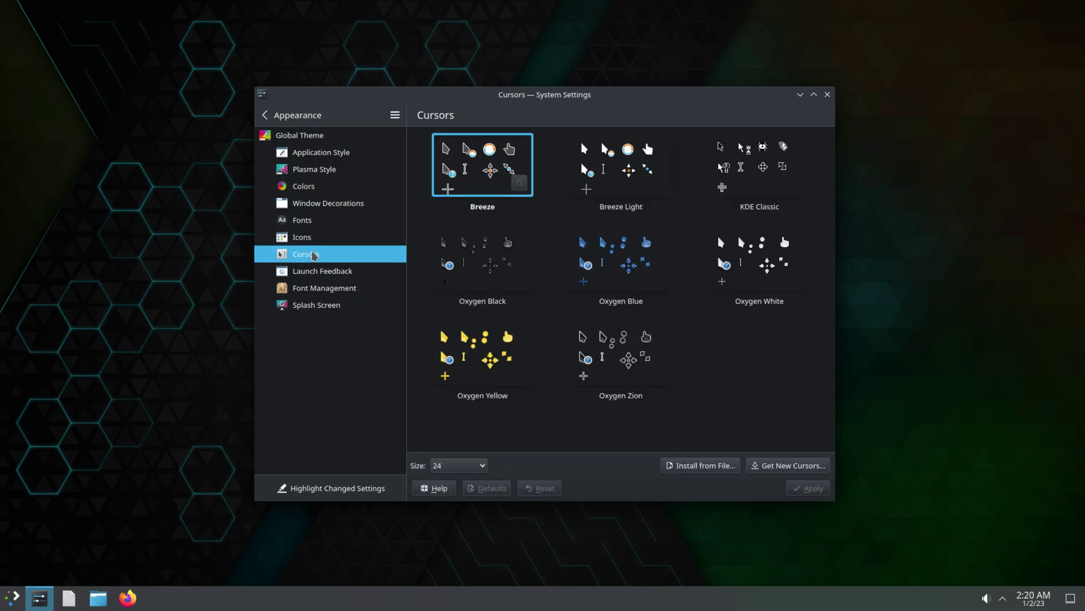
click(313, 273)
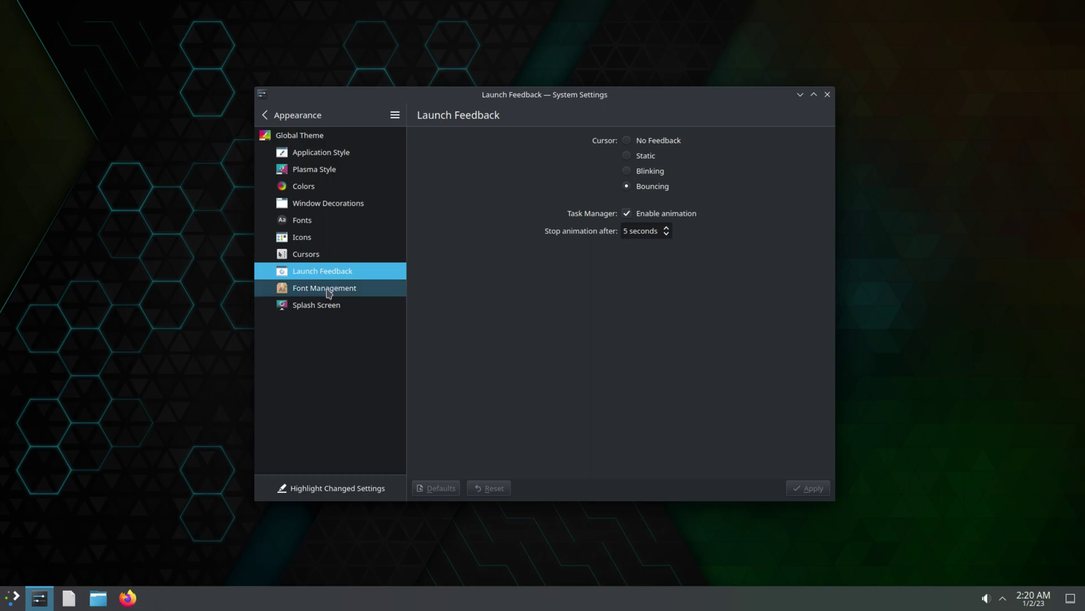
click(327, 287)
click(315, 308)
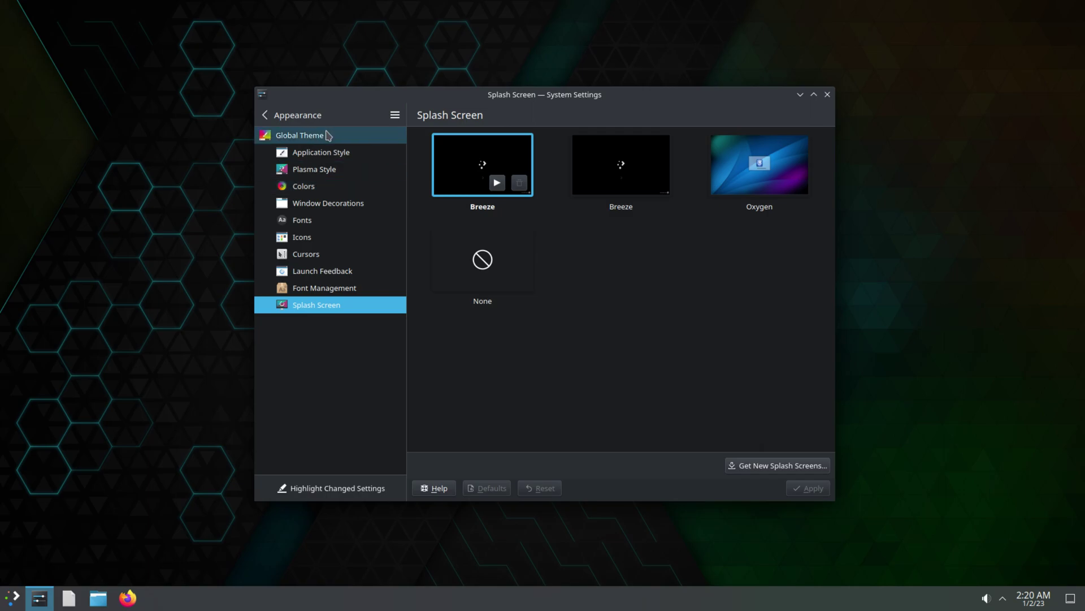
Return to the main settings categories, look over the Workspace entries and show the Notifications settings
click(274, 117)
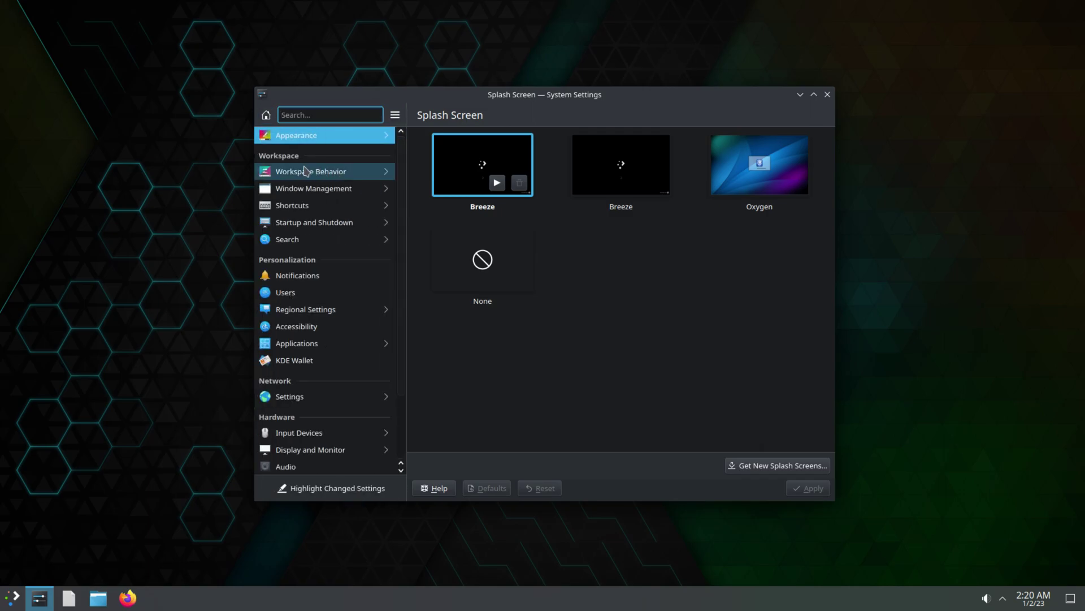
mouse_move(300, 191)
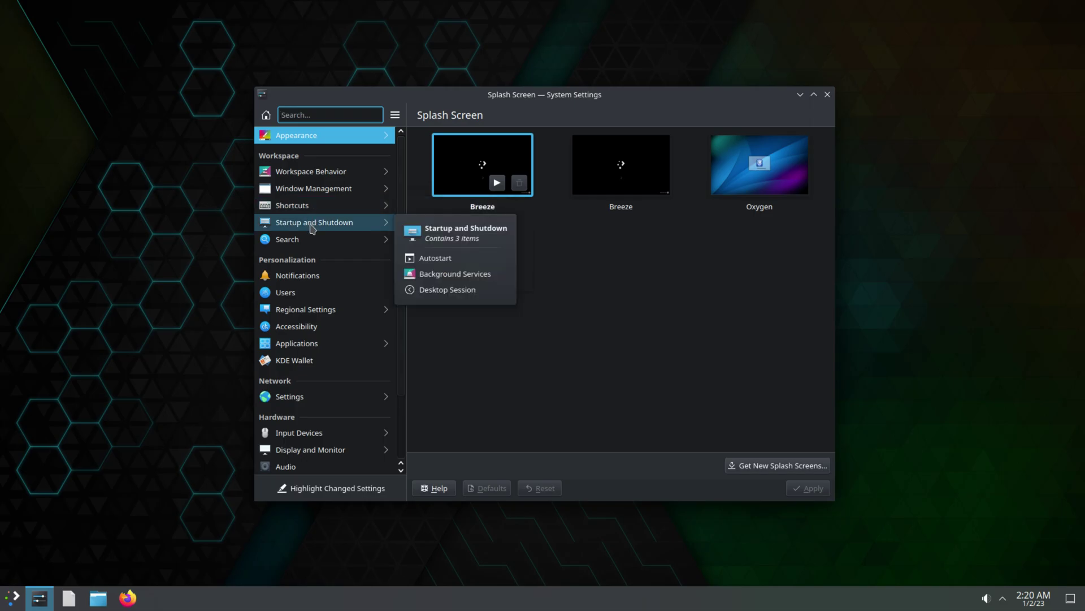
mouse_move(293, 242)
click(311, 276)
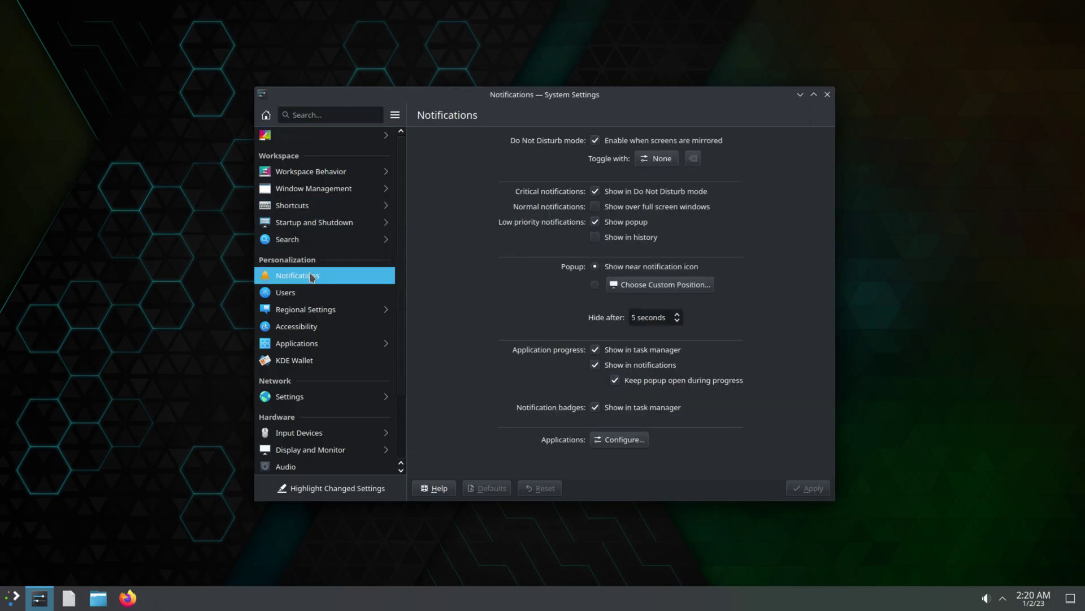
Review the Personalization settings: Users, Accessibility, Applications and KDE Wallet
click(286, 293)
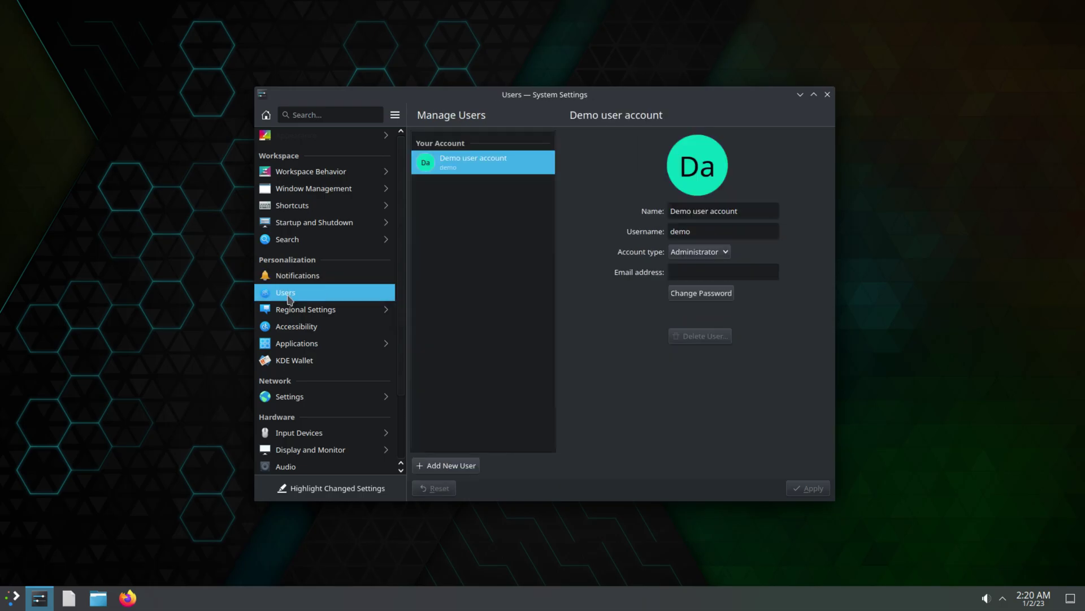
mouse_move(306, 307)
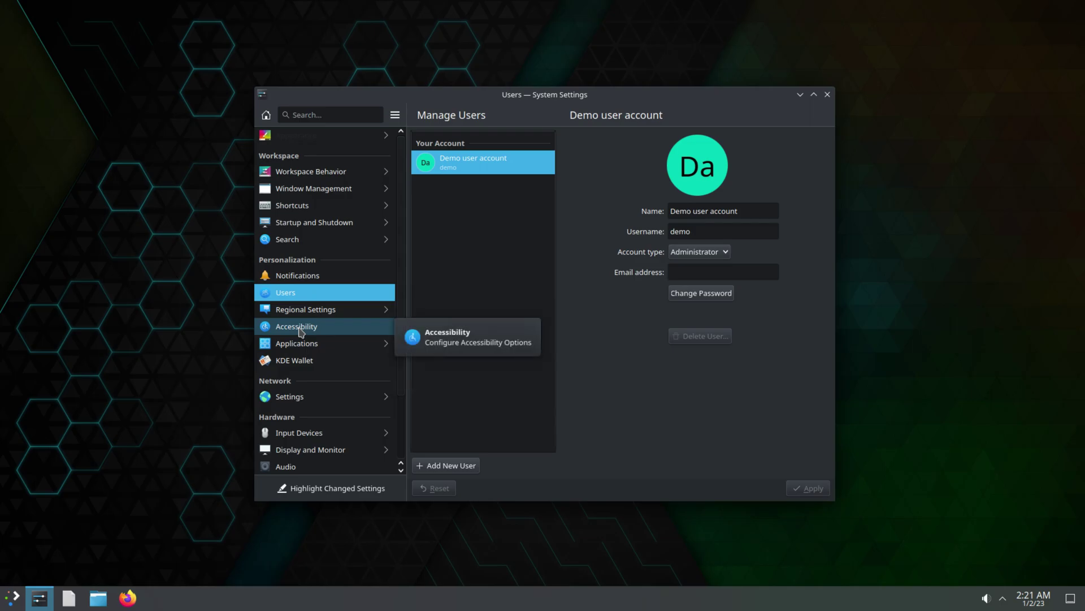
mouse_move(309, 351)
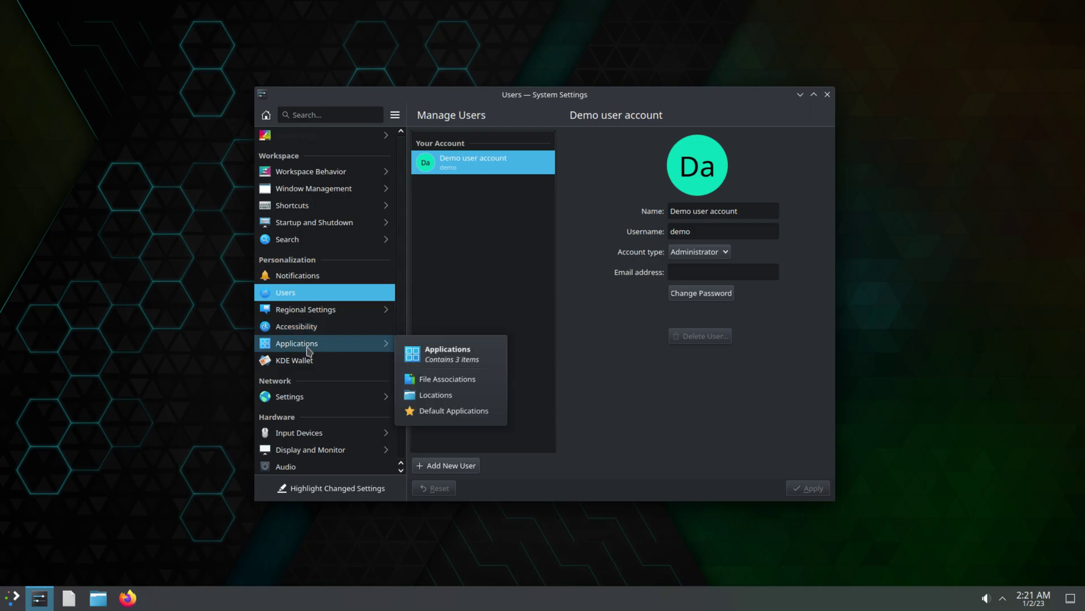
click(311, 361)
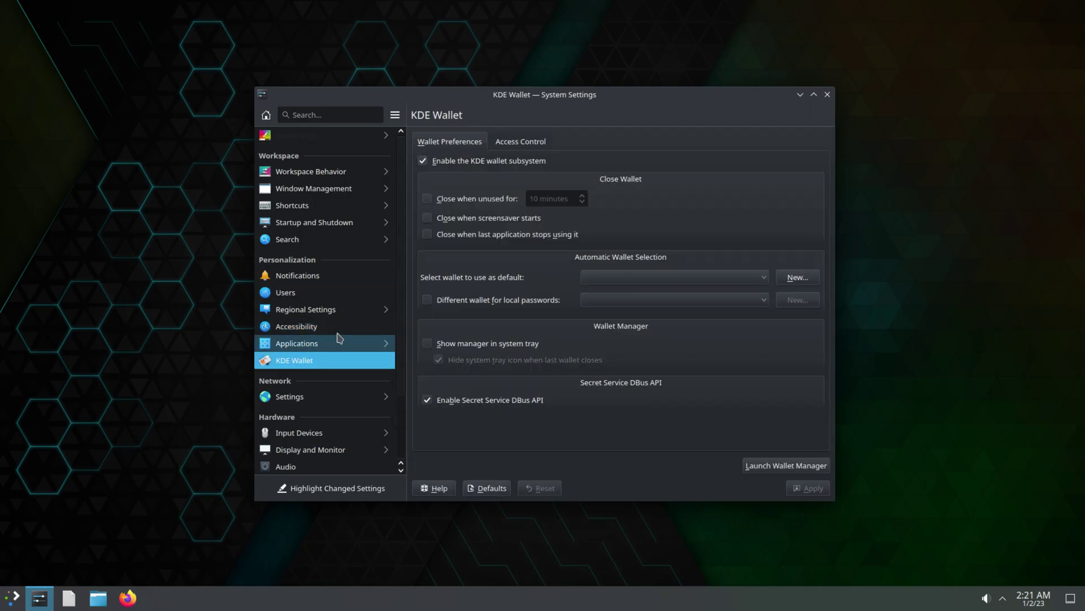
Review the Network, Hardware and About this System settings, including Audio, Printers and Removable Storage, and close System Settings
scroll(345, 340, down, 3)
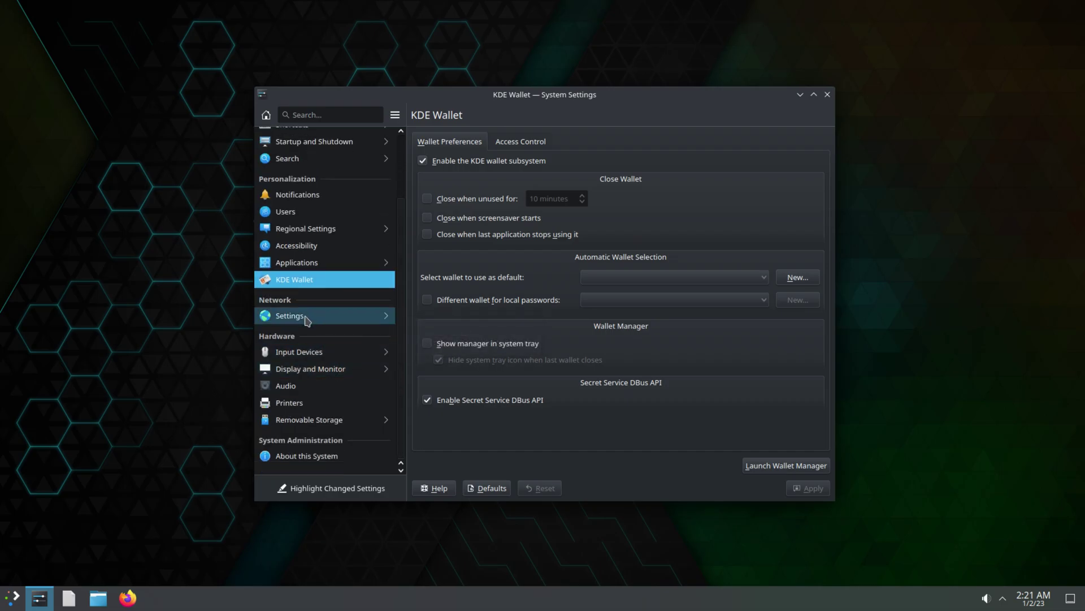
mouse_move(307, 321)
mouse_move(301, 360)
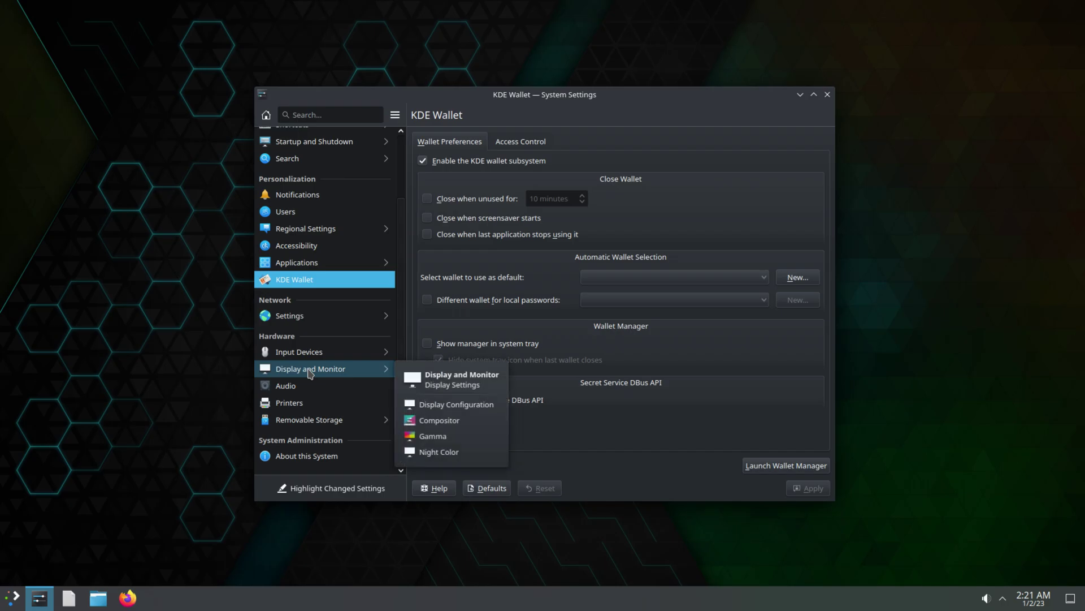
click(296, 389)
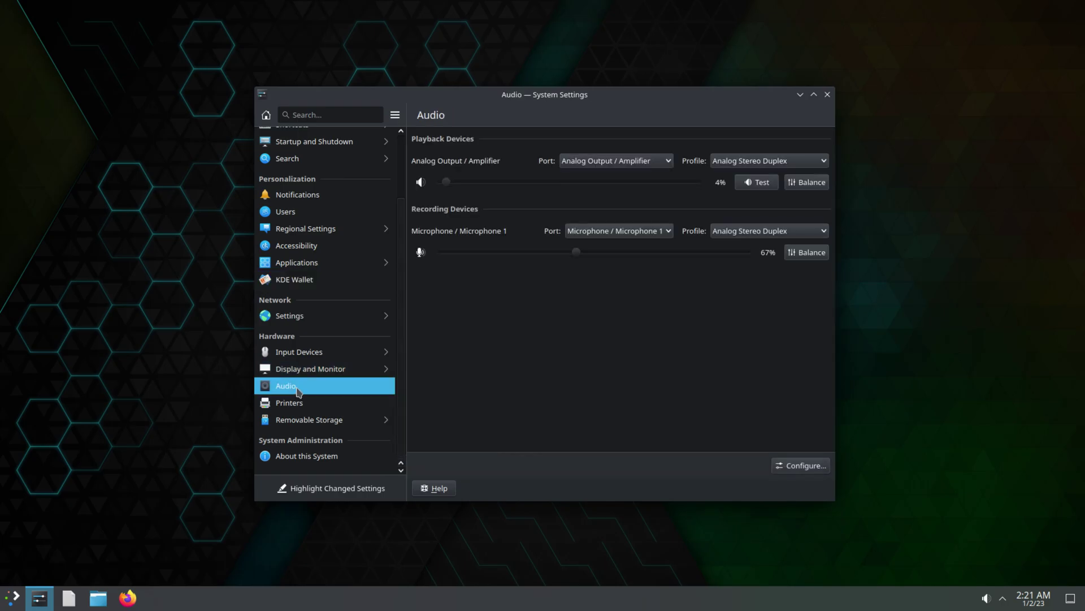
click(306, 405)
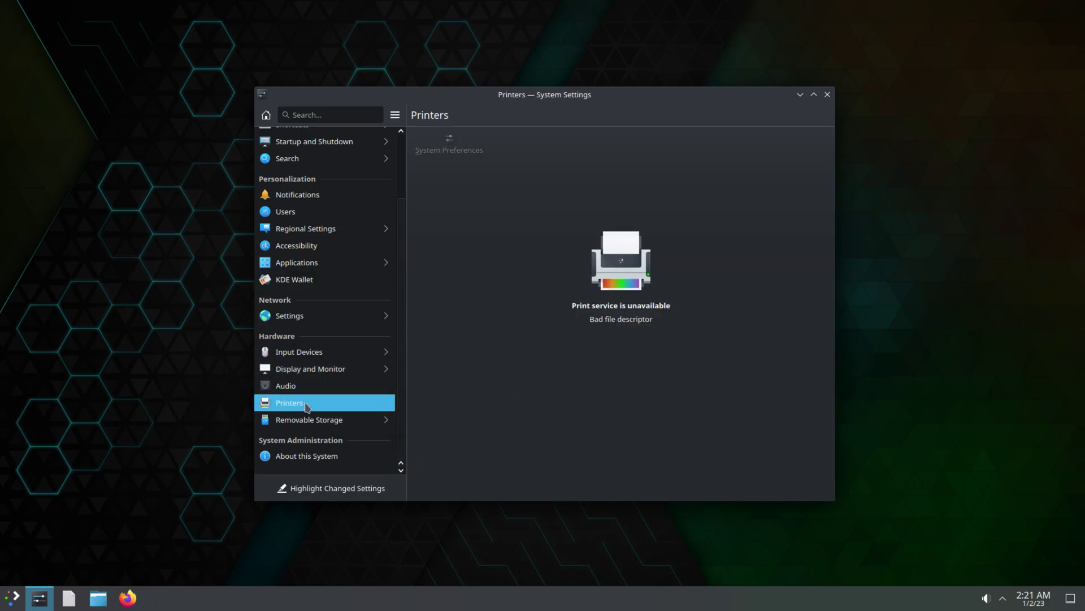
mouse_move(328, 423)
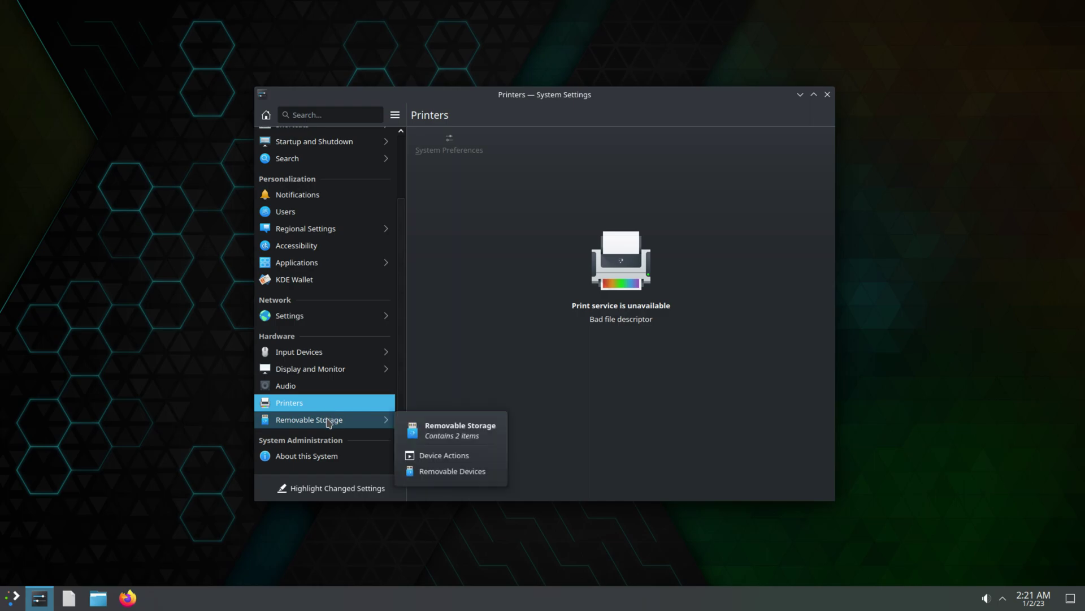
click(316, 459)
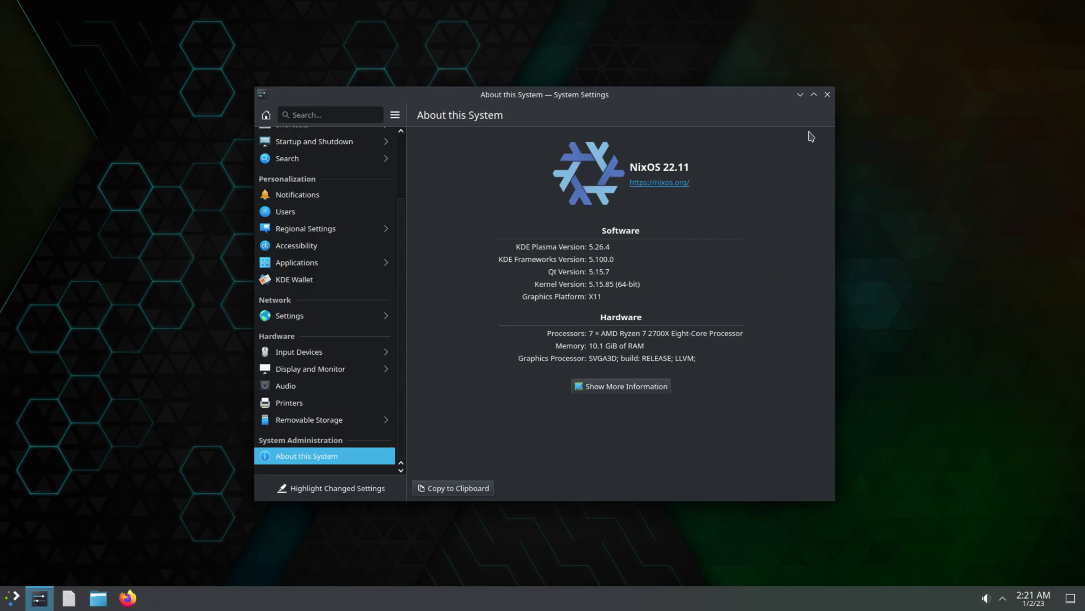
click(827, 95)
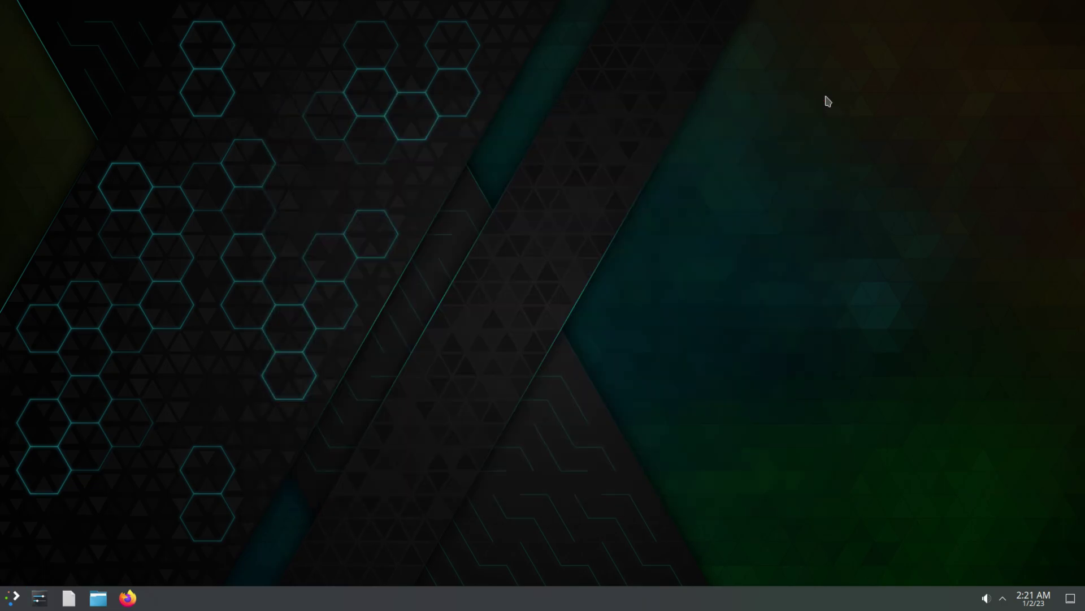
Launch the Gwenview image viewer from the Graphics category of the application launcher
click(9, 602)
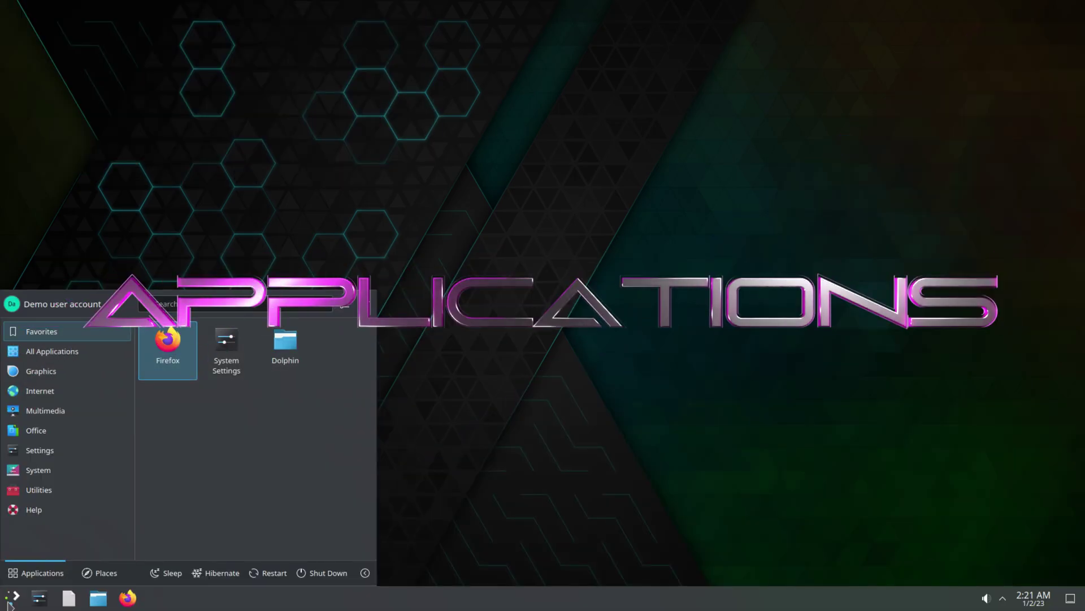
click(41, 372)
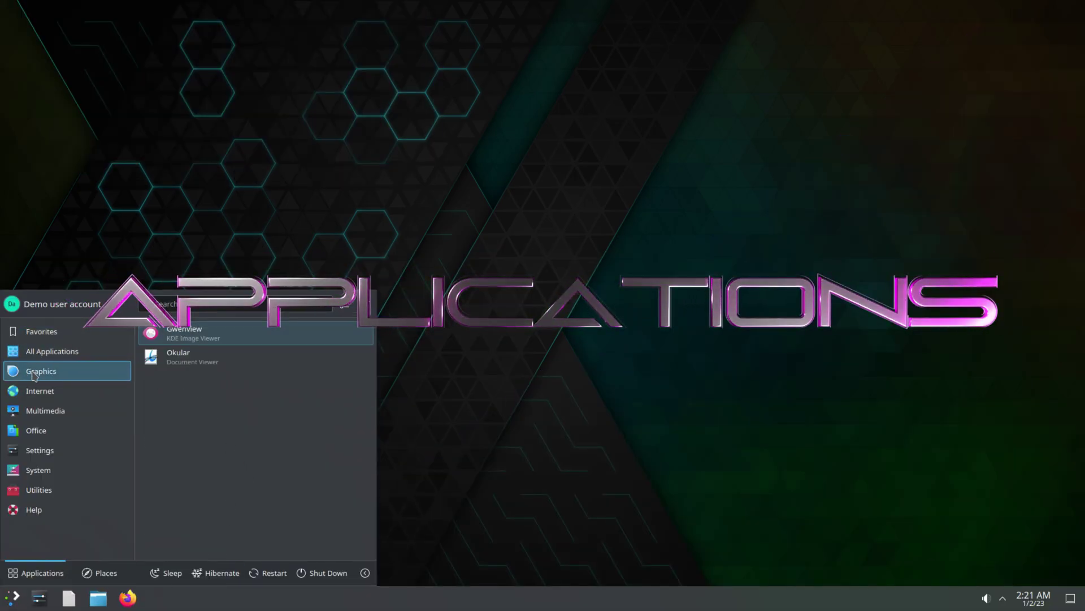
click(226, 336)
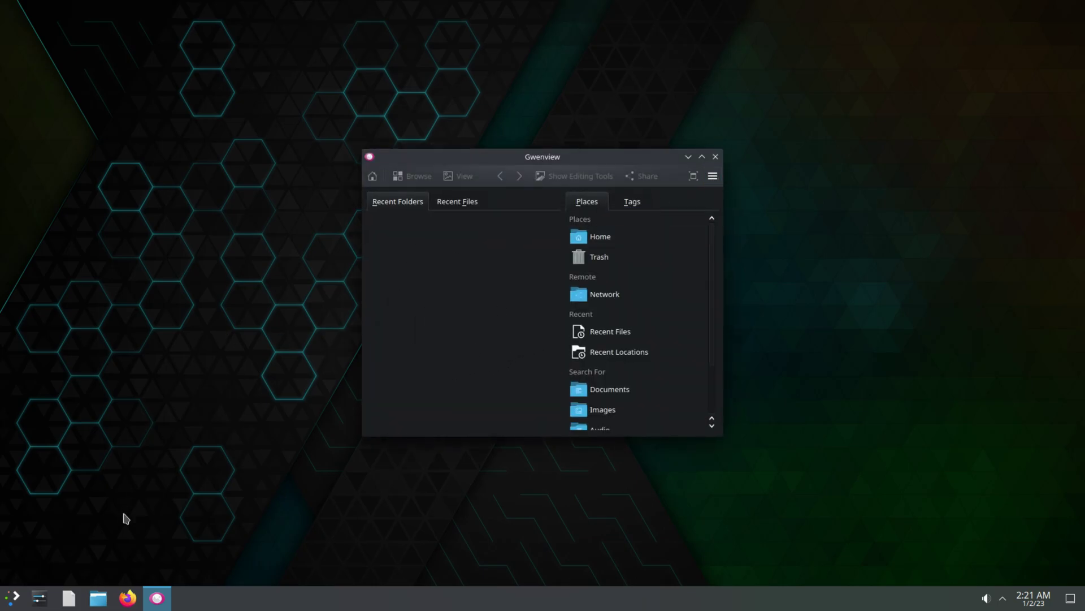
Switch to Firefox, search the web for "nixos" and show the image results
click(129, 599)
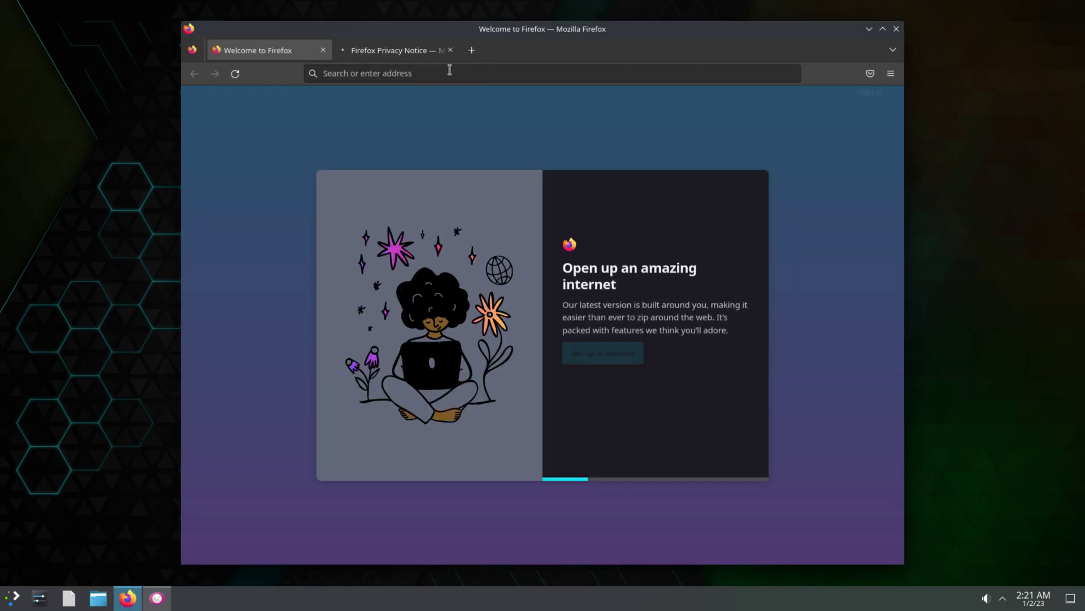
click(448, 69)
text(nixos)
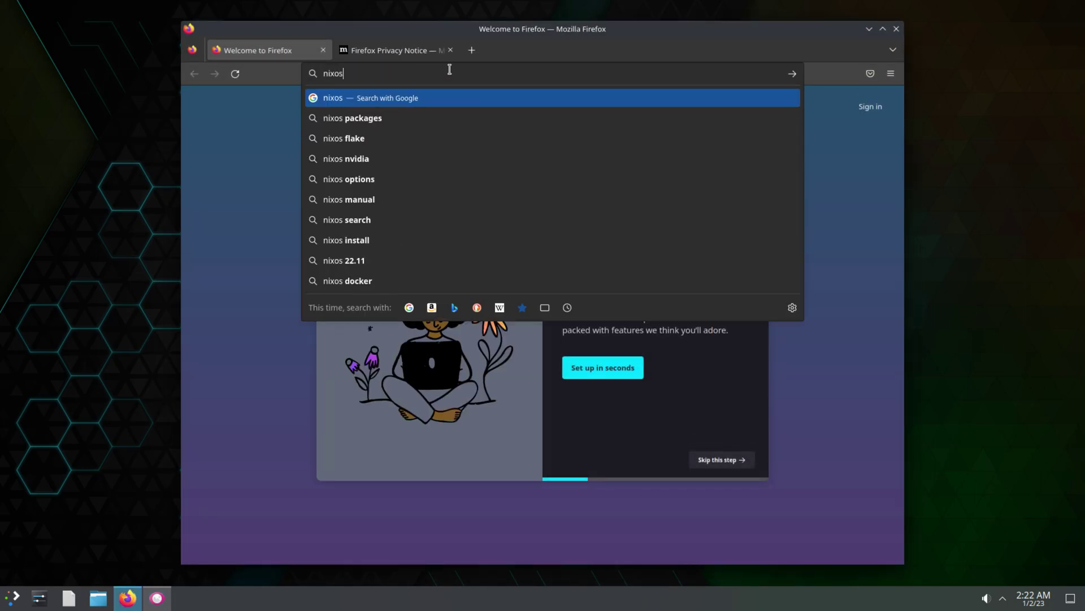
key(Return)
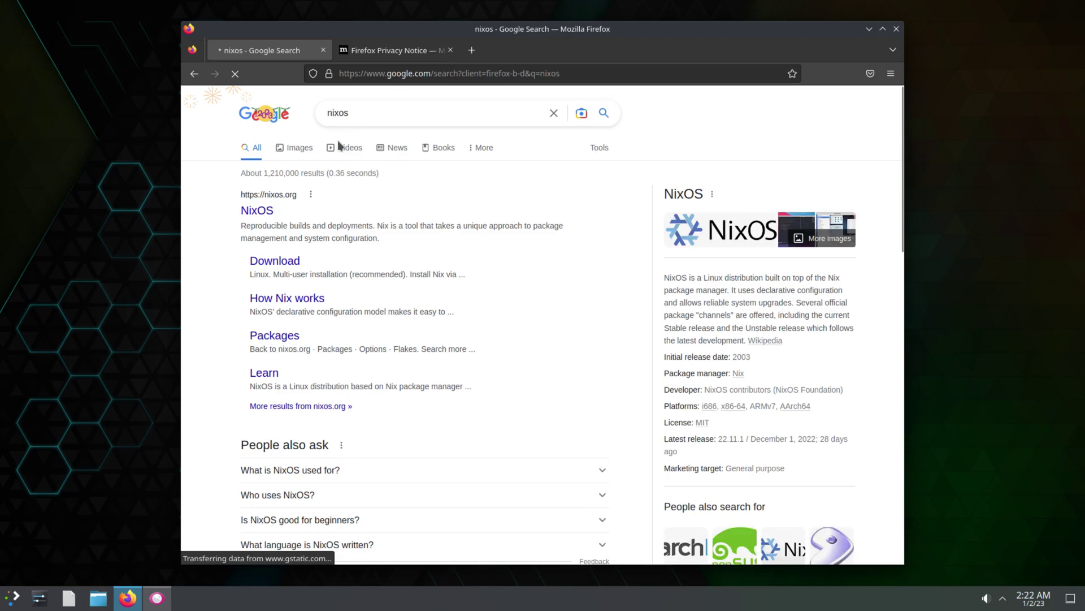
click(298, 150)
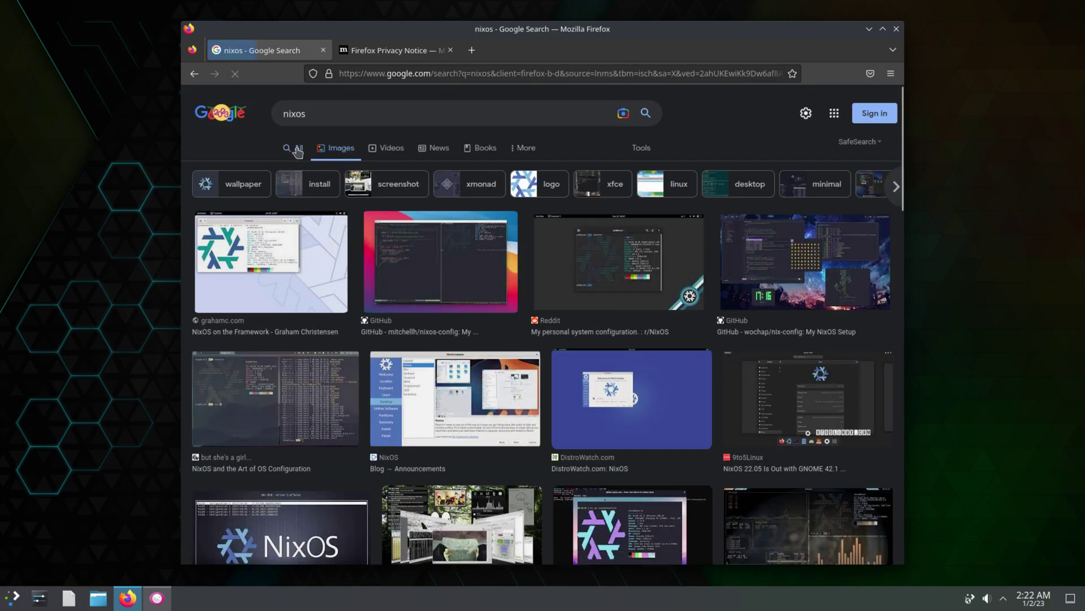
Save the GitHub nix-config "My NixOS Setup" image into a new folder named Pictures in the home directory
click(754, 243)
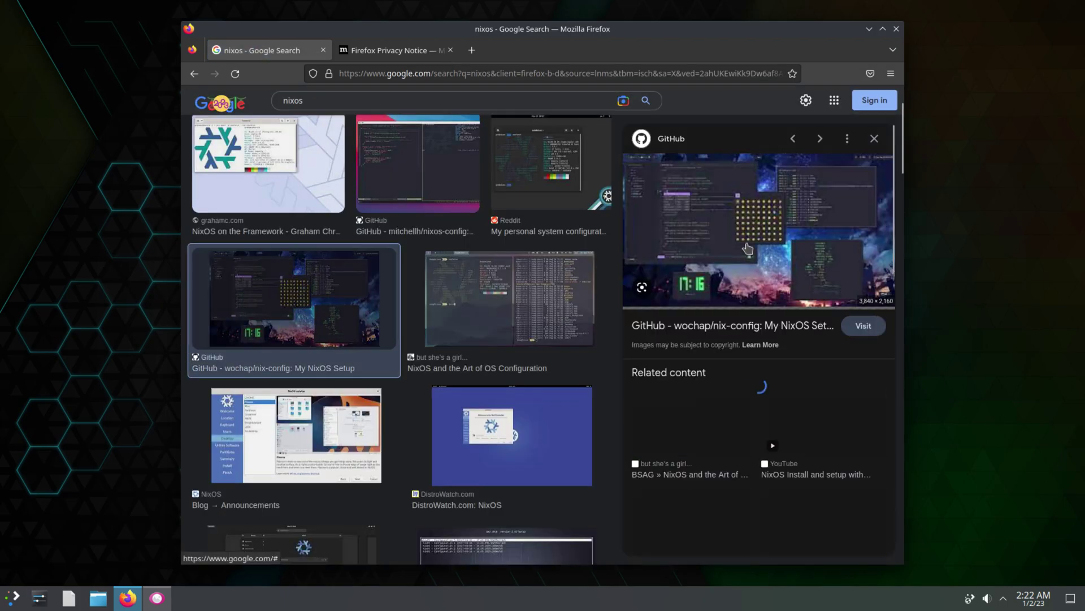
right_click(727, 213)
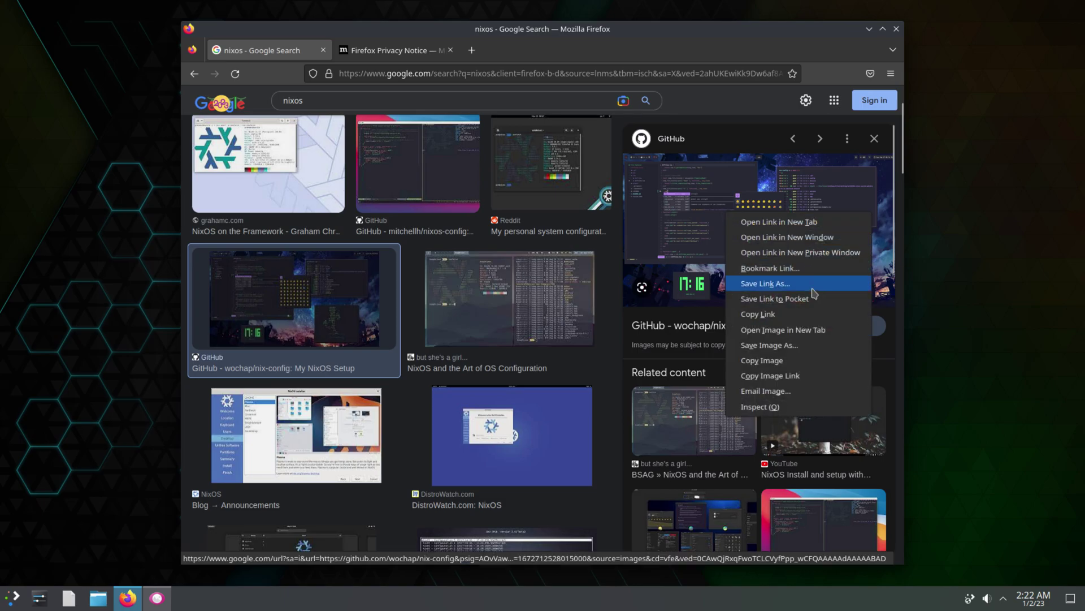
click(783, 345)
click(257, 130)
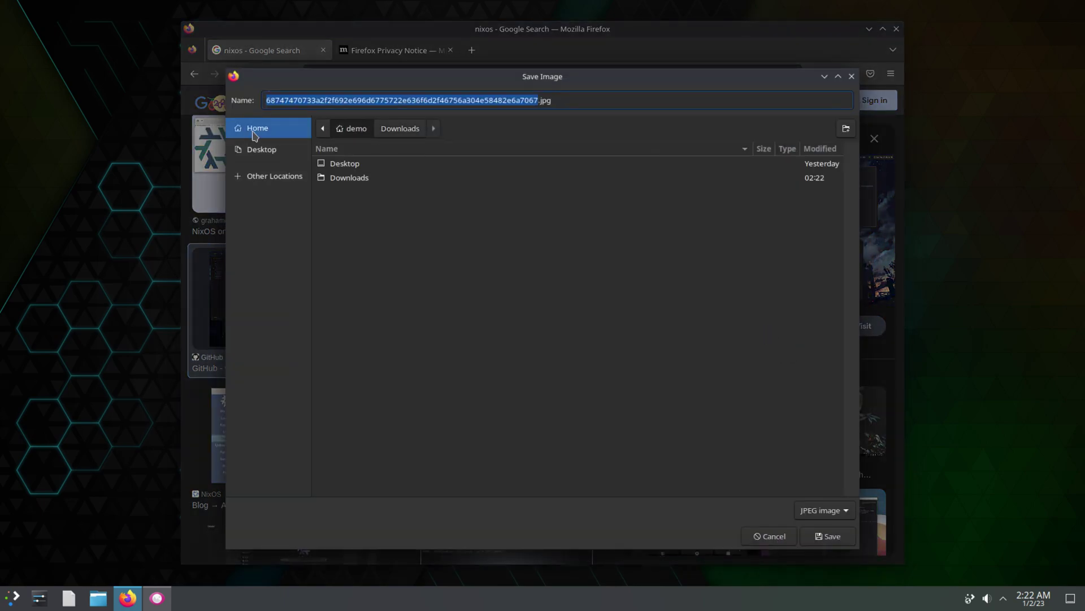
click(846, 130)
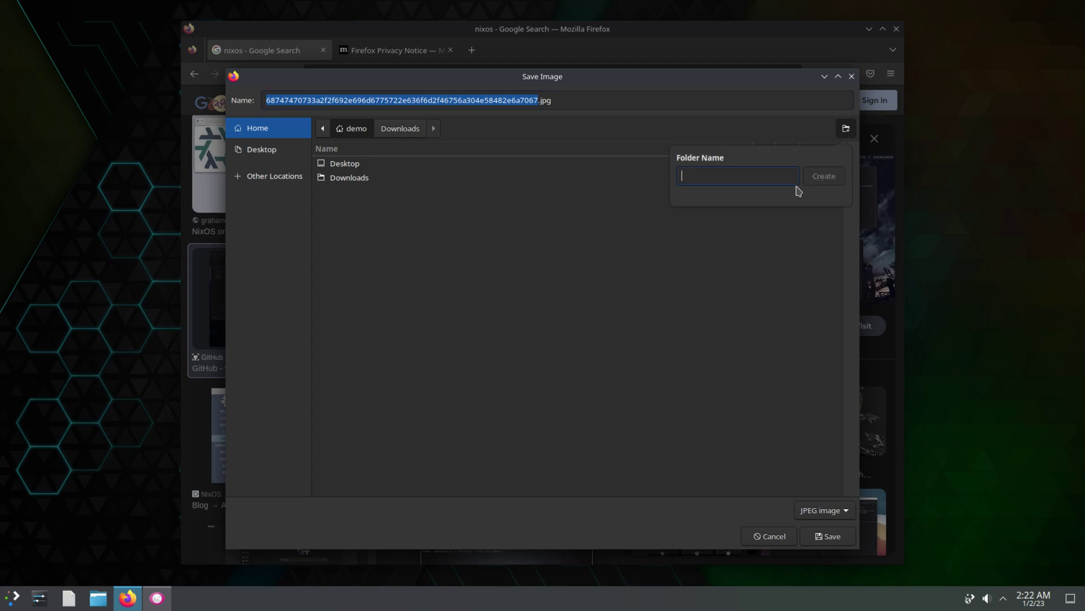
text(Pictures)
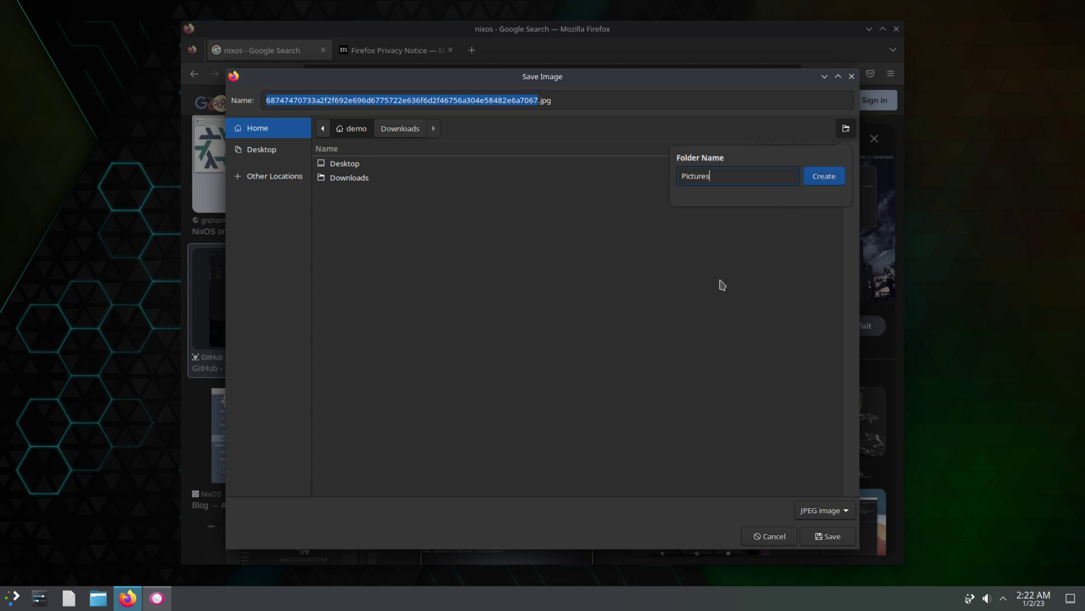
key(Return)
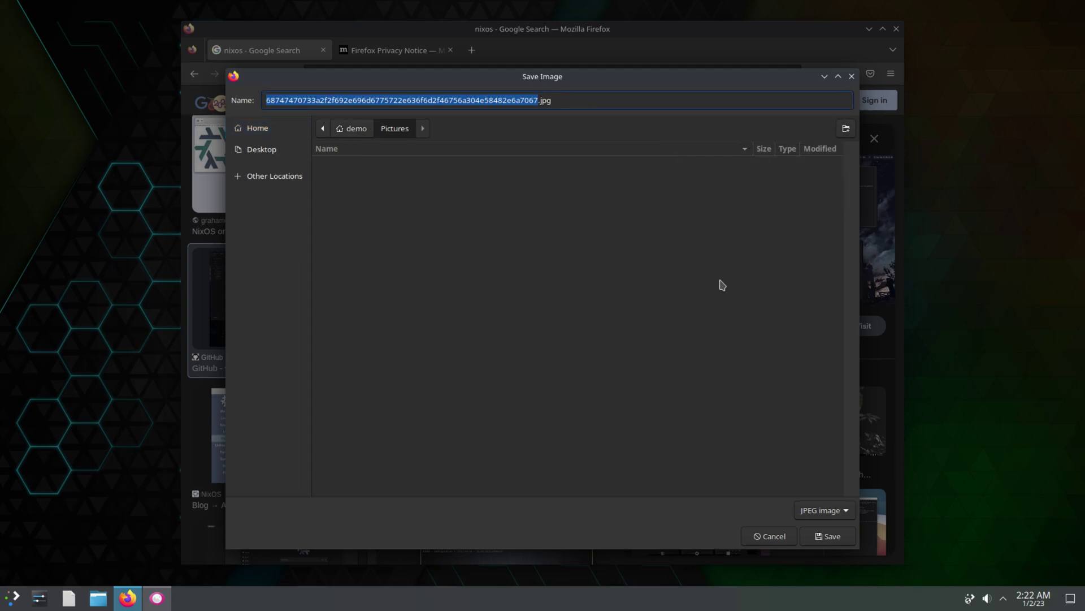
click(827, 535)
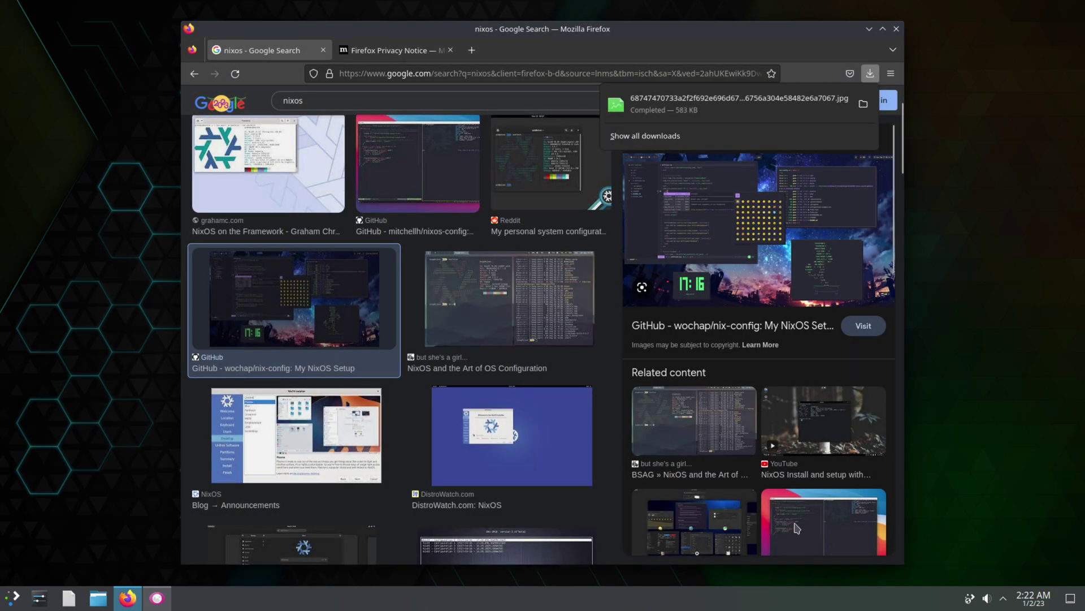
Close Firefox, check the recent files and recent folders in Gwenview, and close it
click(897, 29)
click(897, 30)
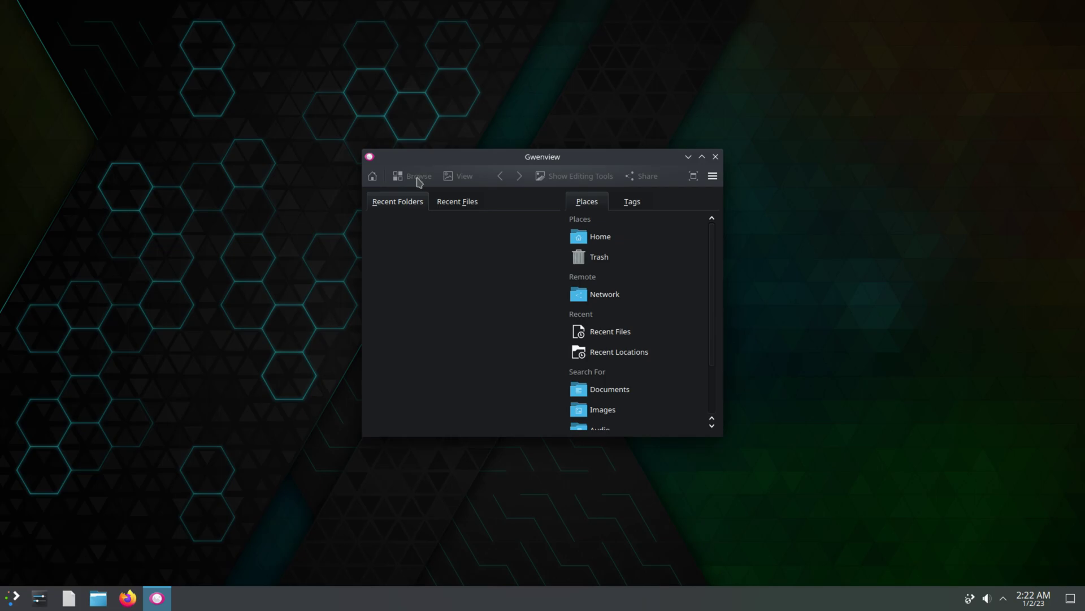
click(446, 199)
click(393, 201)
click(715, 157)
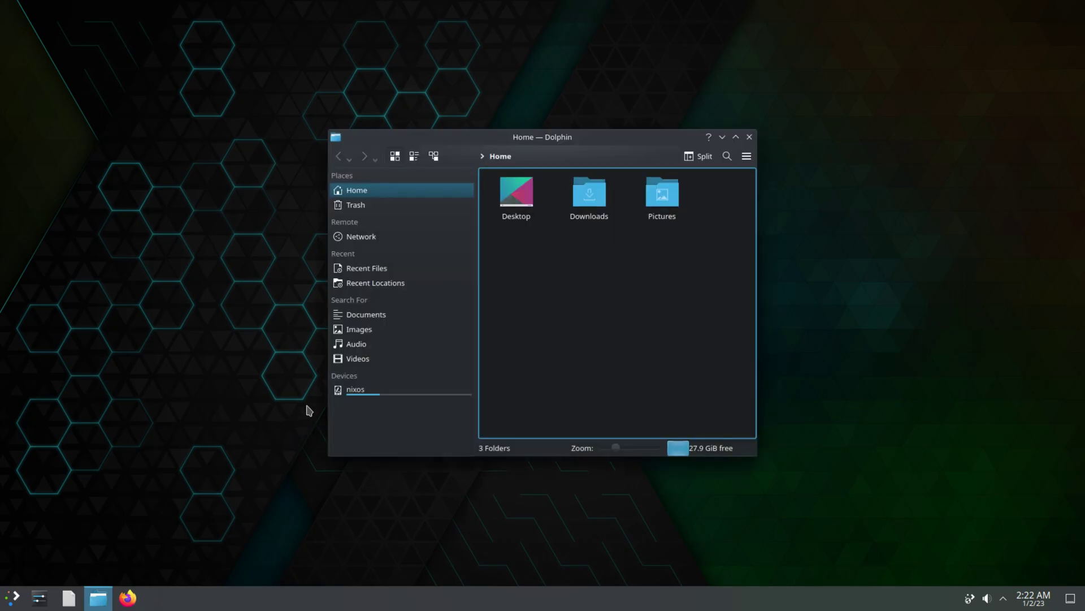
Open the saved image from the Pictures folder in Dolphin with Gwenview, and maximize the viewer window
double_click(663, 193)
right_click(522, 184)
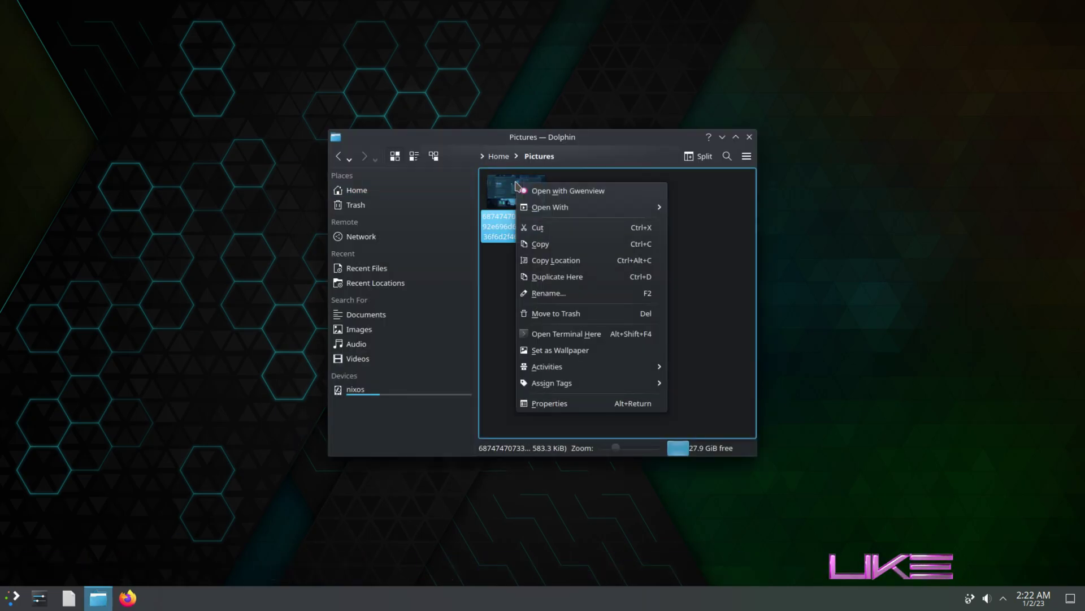
click(580, 194)
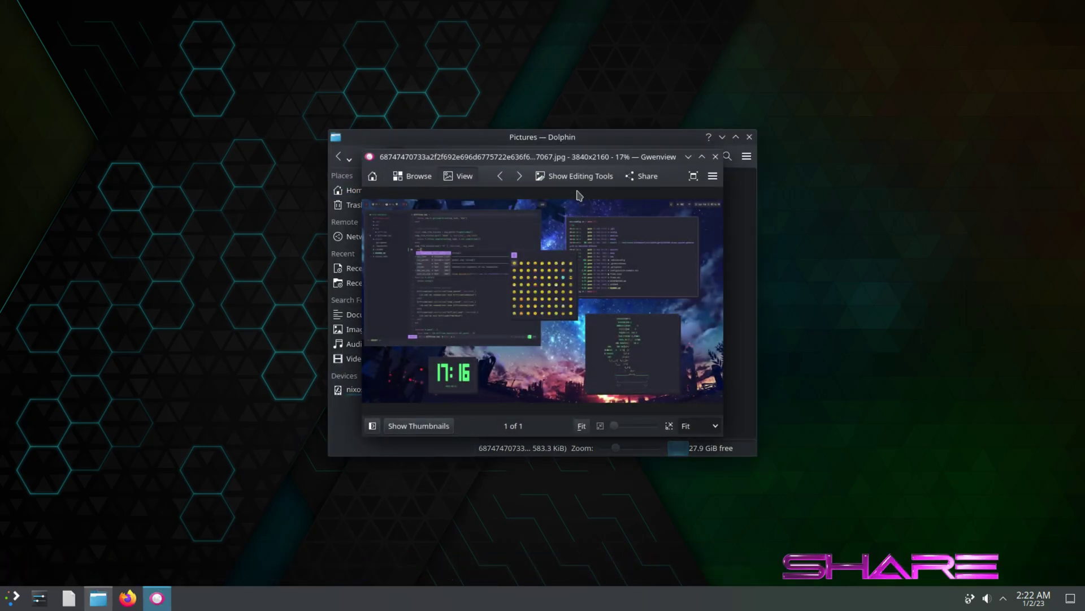
double_click(557, 156)
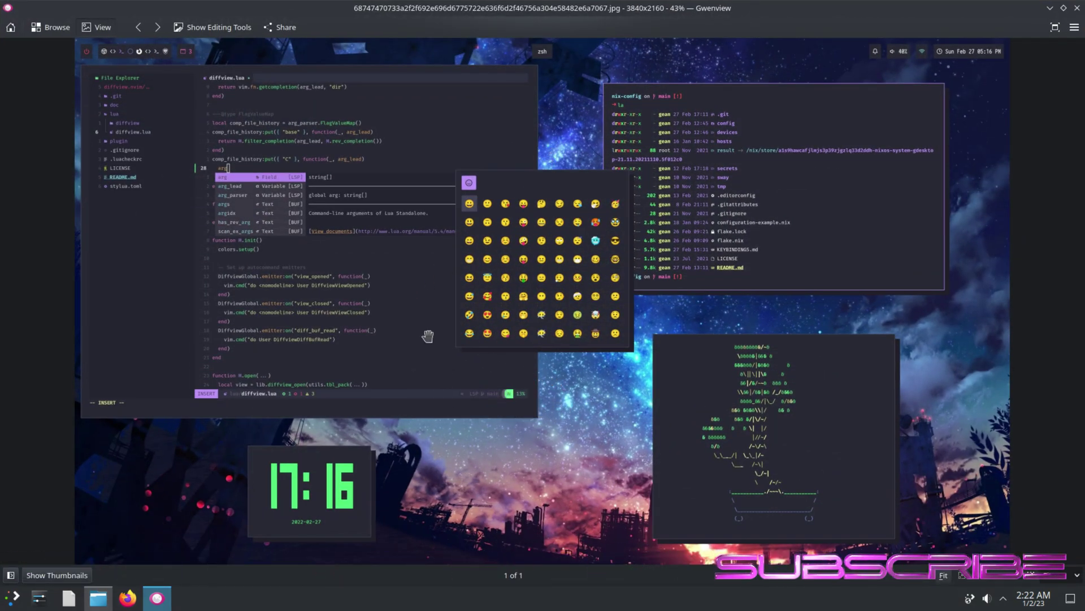
View Gwenview's About information, and close the dialog, Gwenview and Dolphin
click(1074, 28)
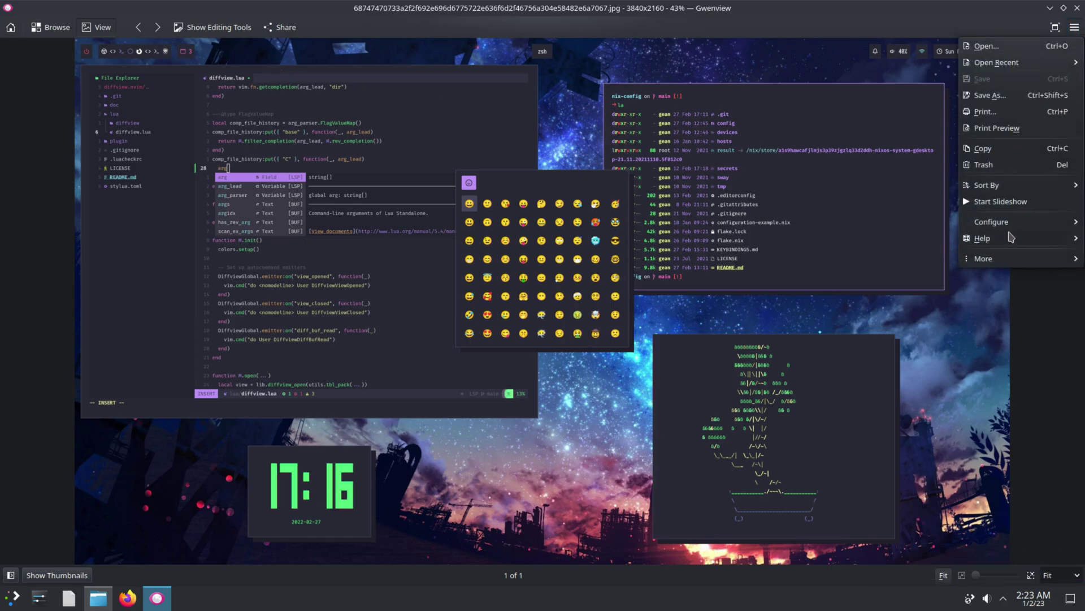
mouse_move(1011, 237)
click(857, 332)
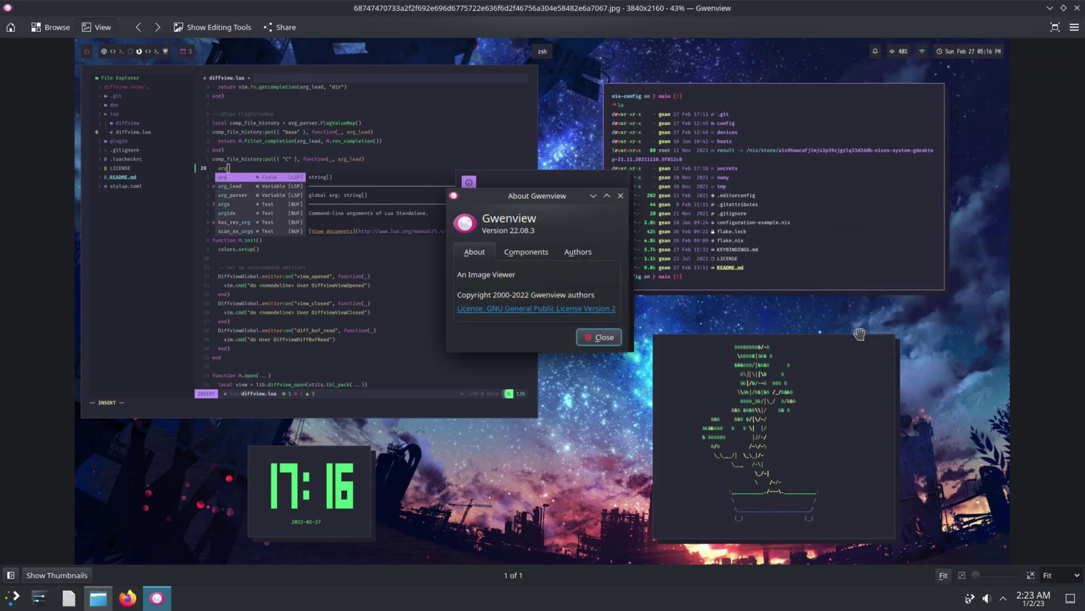
click(620, 195)
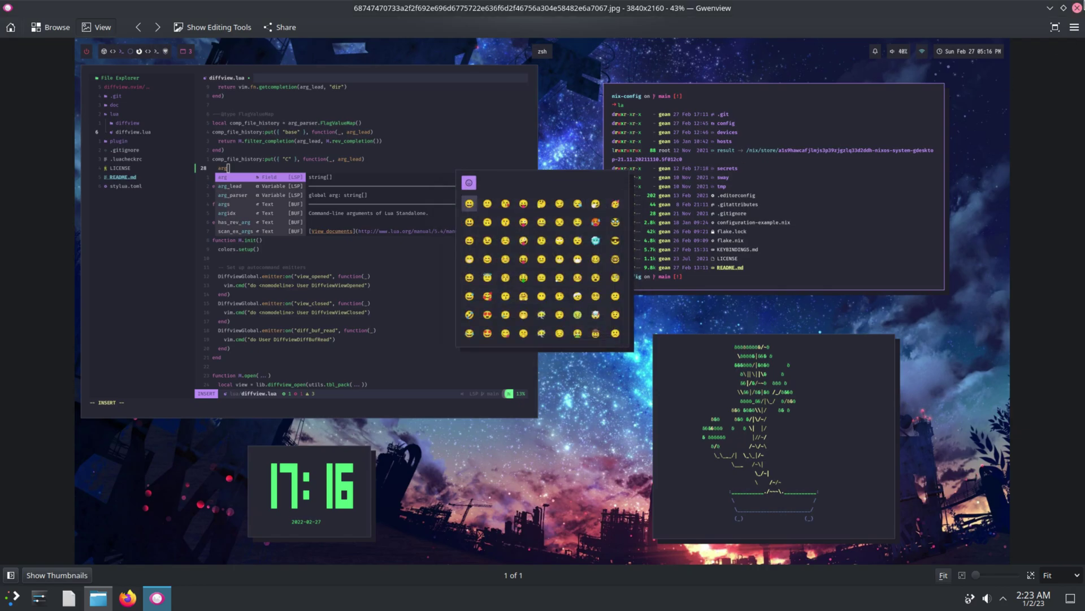
click(1078, 9)
click(749, 137)
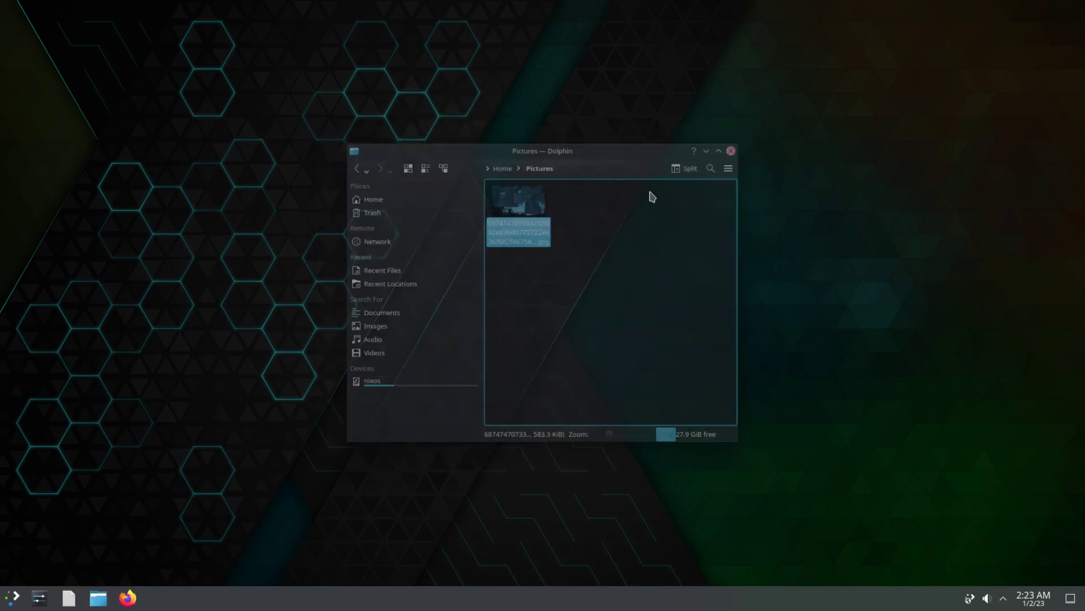
Launch Firefox from the Internet applications and dismiss the notice about opening previous tabs
click(12, 598)
mouse_move(82, 377)
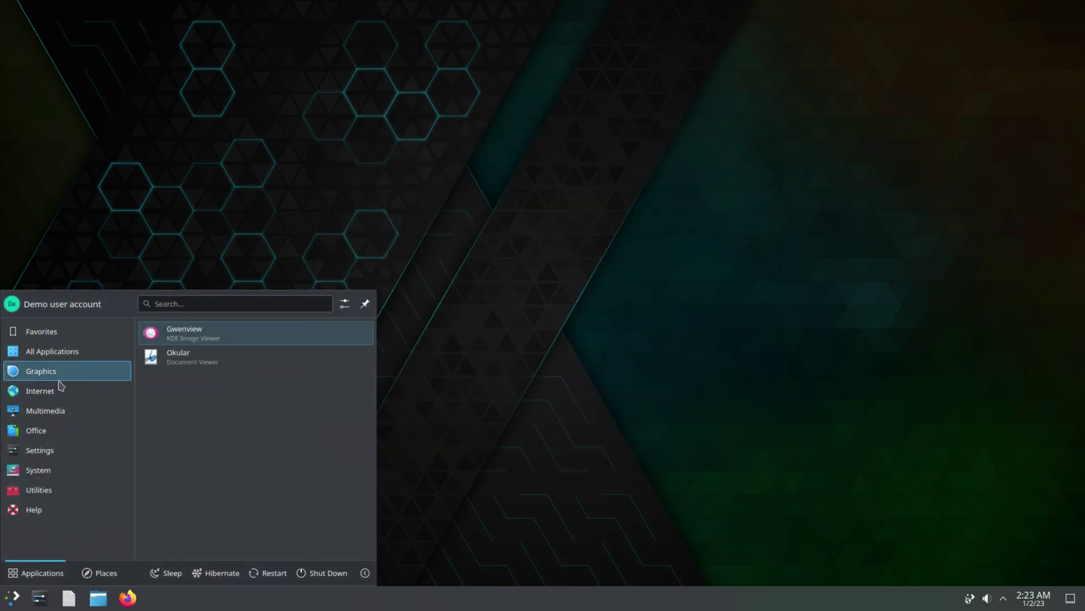
mouse_move(34, 393)
click(221, 336)
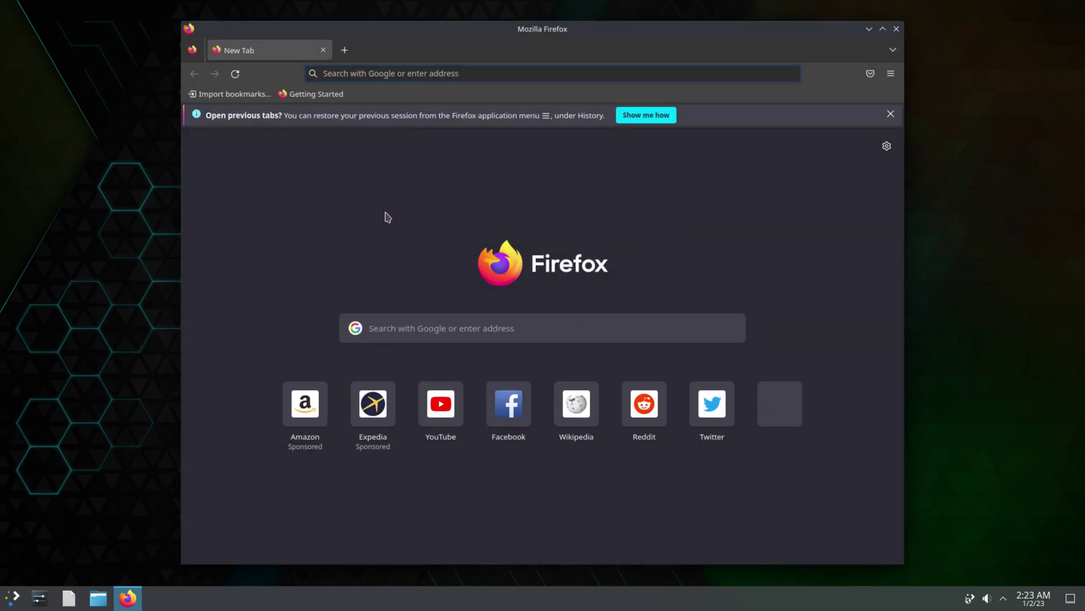
click(890, 114)
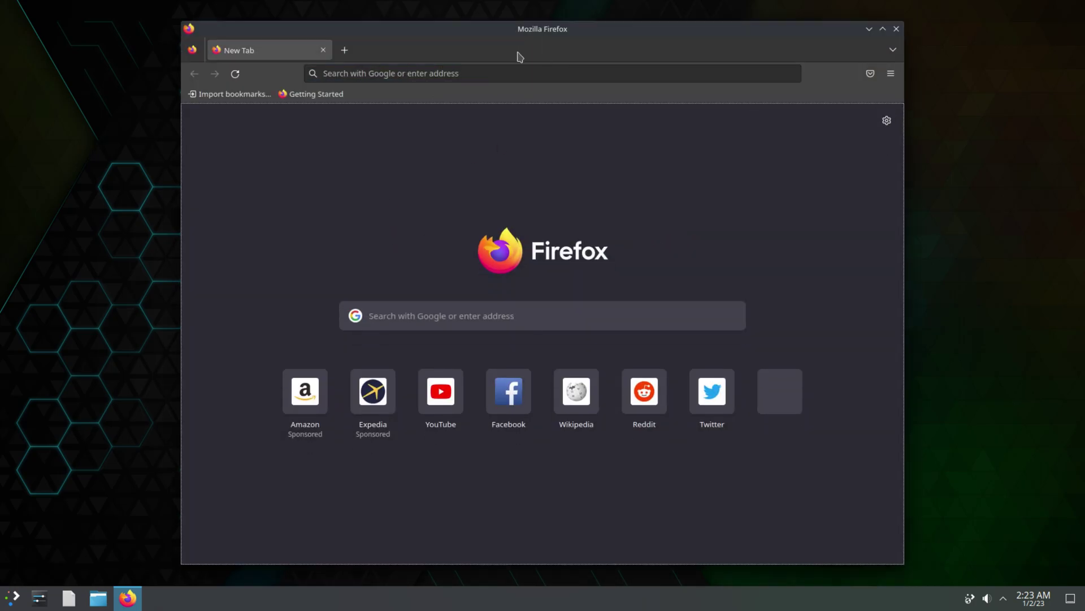
Go to the YouTube website and search it for "nixos"
click(465, 72)
click(373, 106)
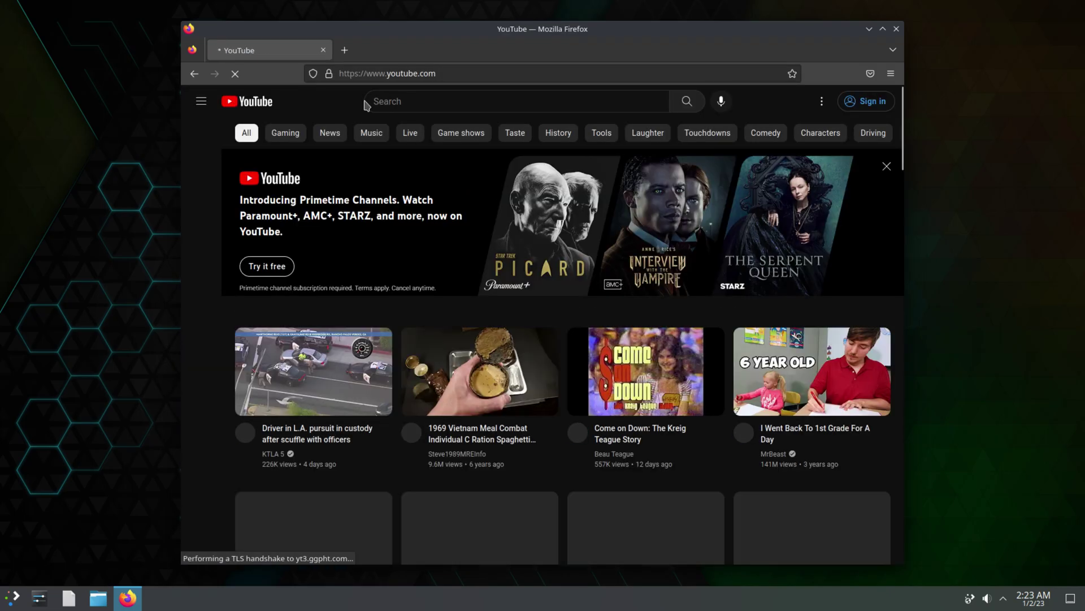
click(390, 99)
text(nixos)
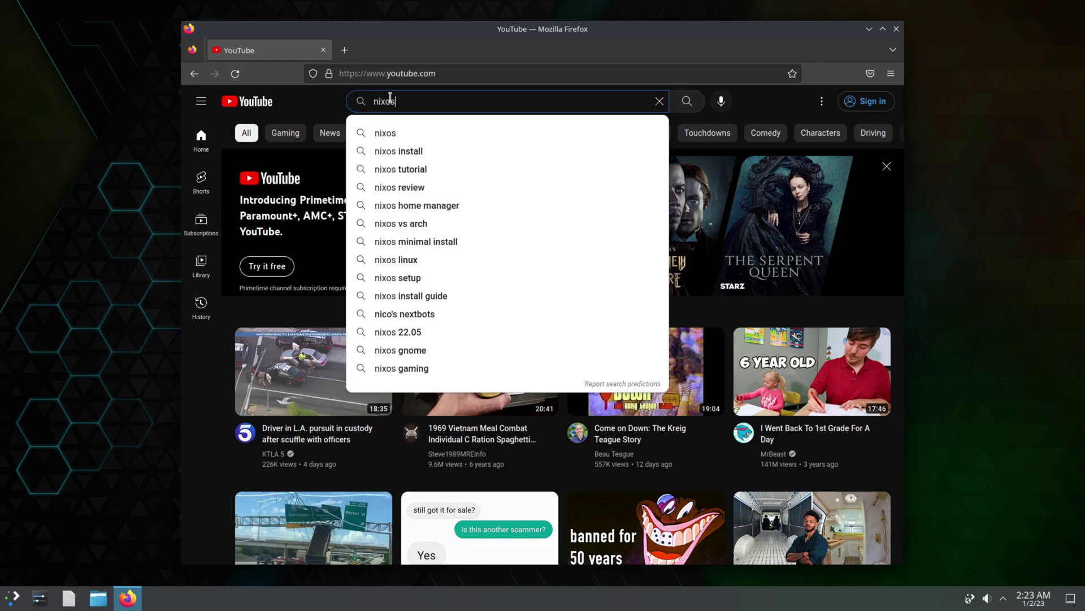
key(Return)
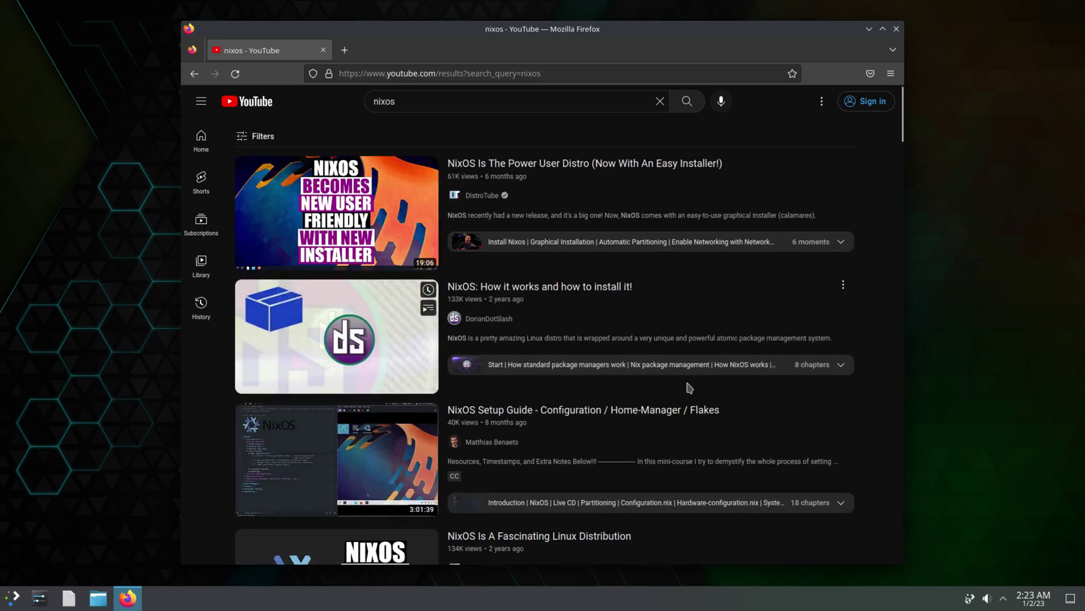
Sample the video "NixOS: How it works and how to install it!" at several points, skipping its ads, and return to YouTube's home page
click(293, 346)
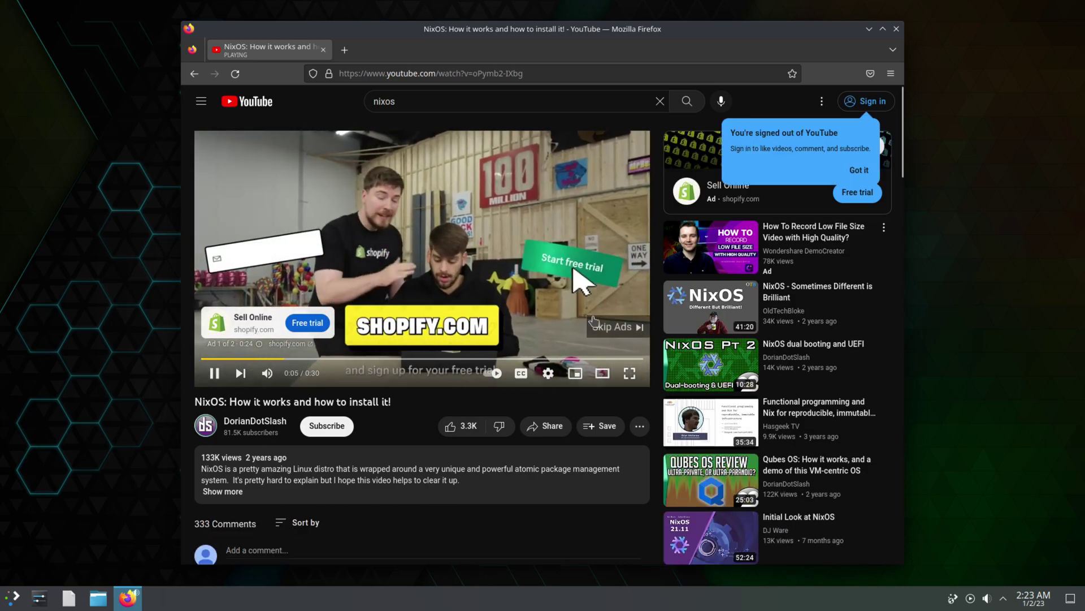
click(614, 325)
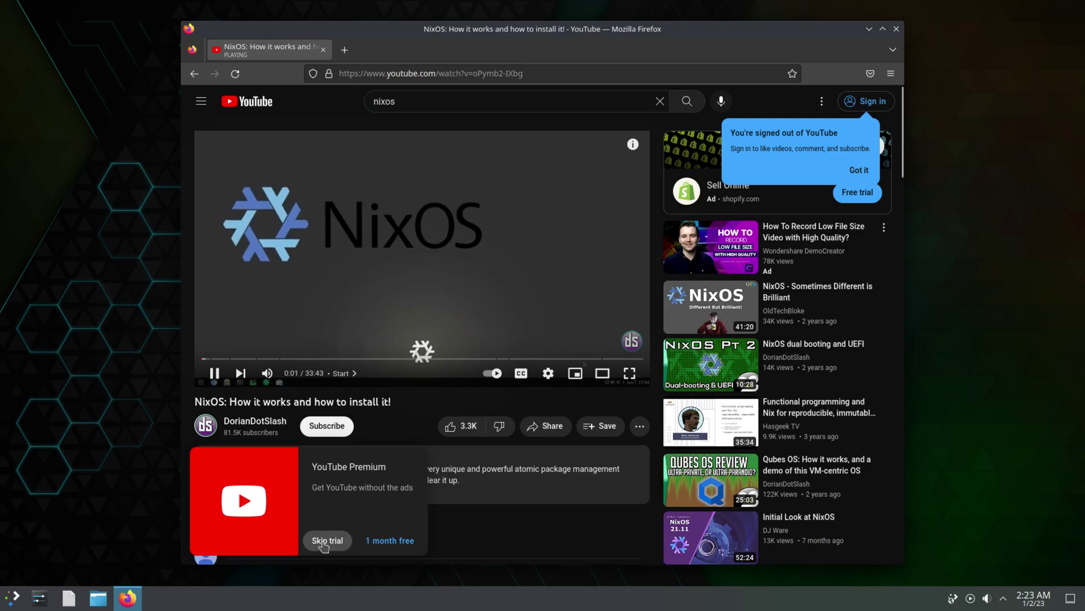
click(328, 540)
click(299, 358)
click(436, 359)
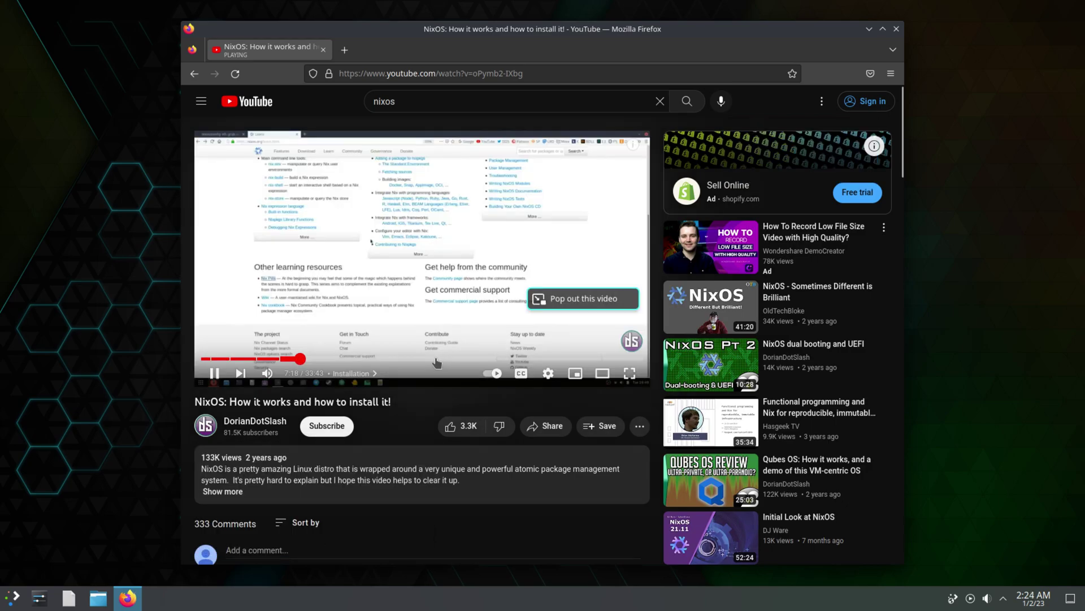
click(564, 359)
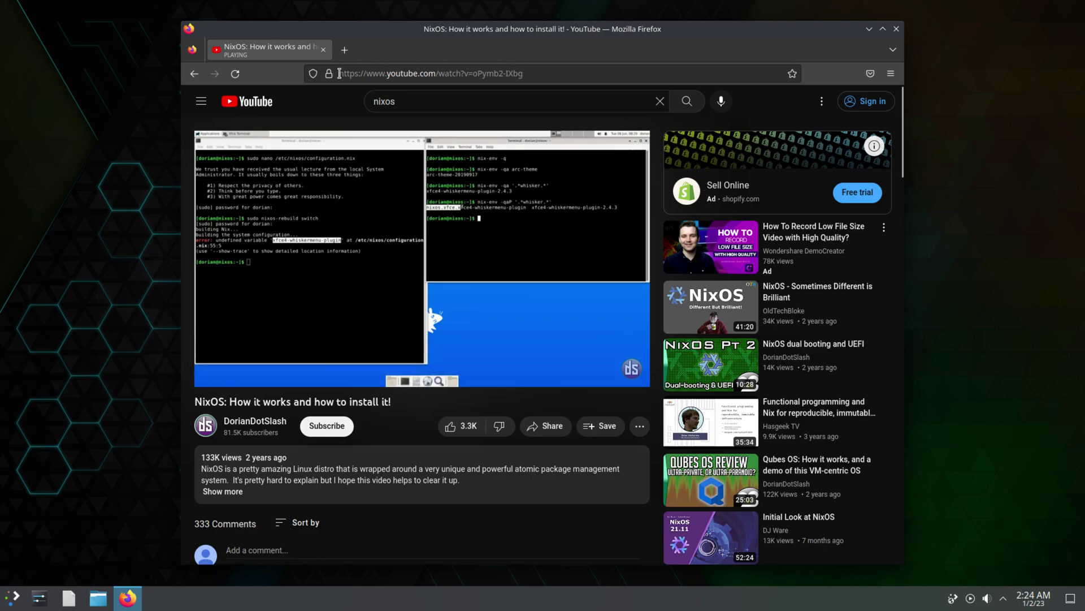
click(248, 102)
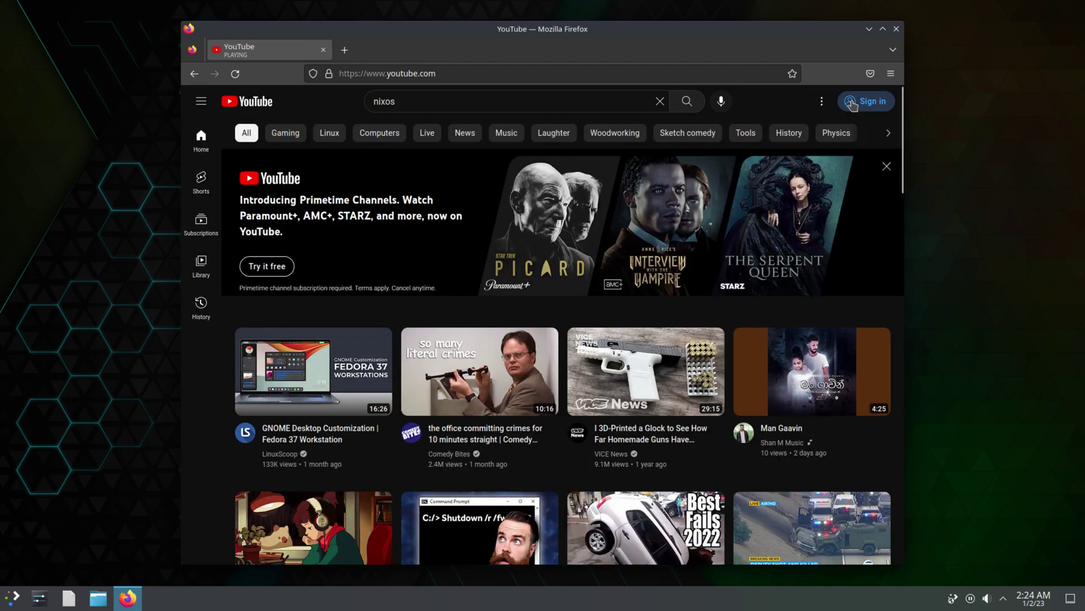
View Firefox's About information, and close the dialog and the browser
click(891, 73)
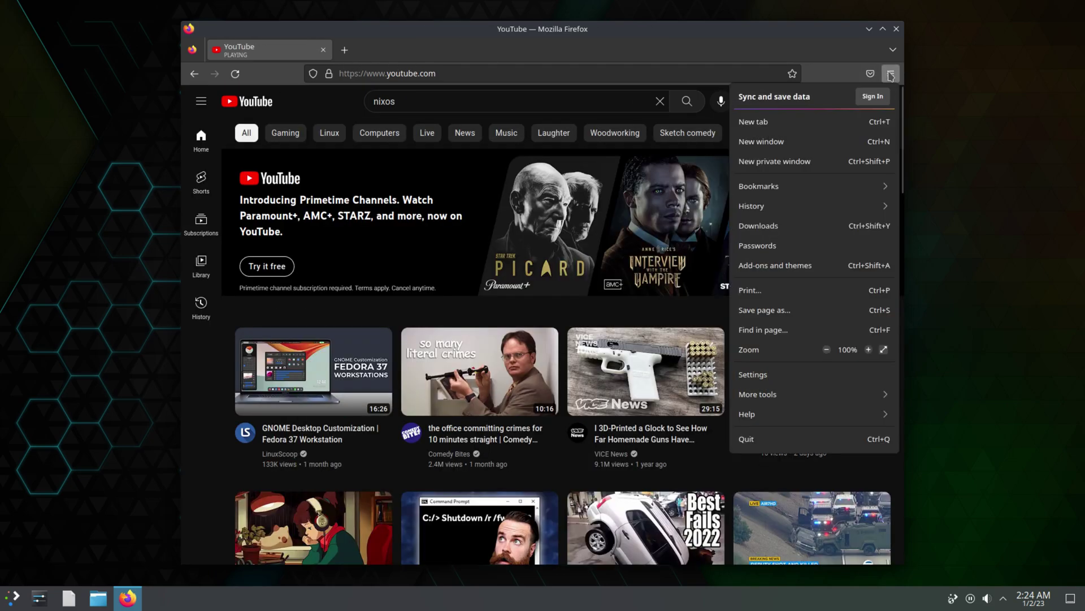
click(793, 415)
click(747, 244)
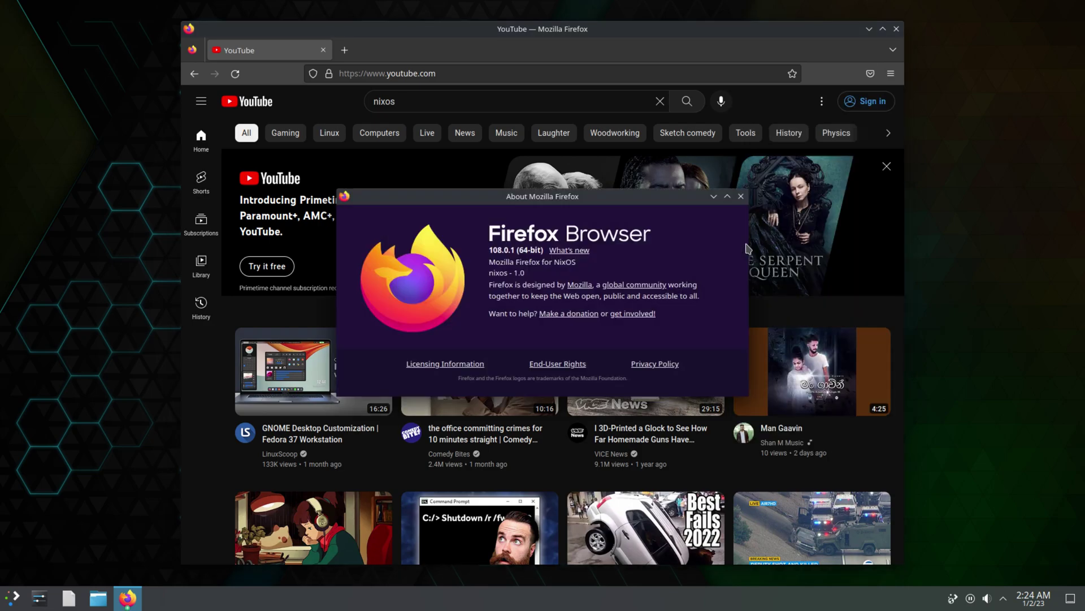
click(741, 196)
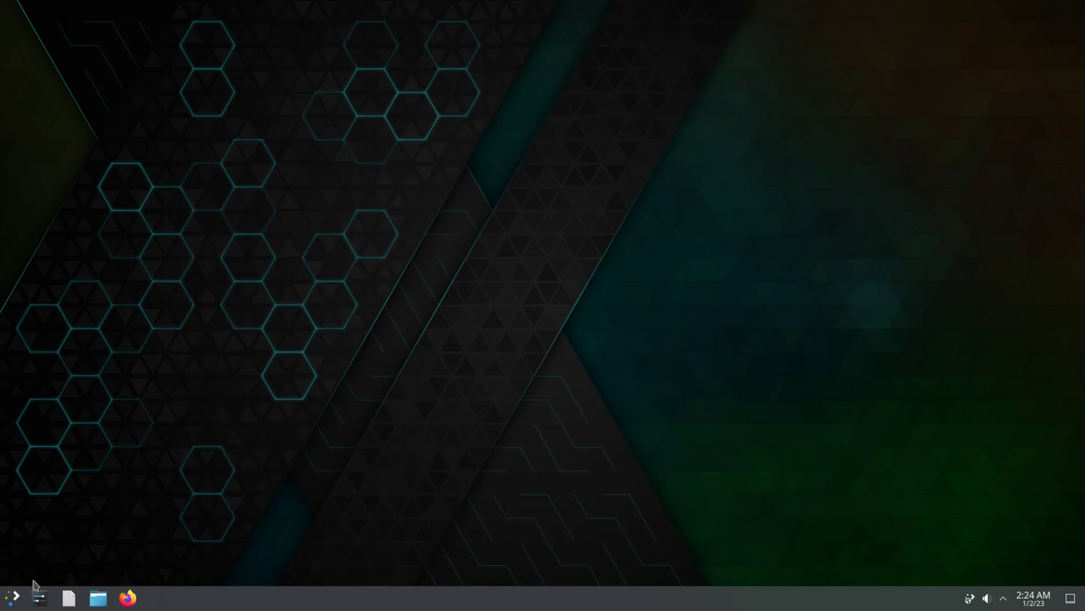
Launch the Elisa music player from the Multimedia applications and move its window to the middle of the desktop
click(12, 598)
mouse_move(64, 418)
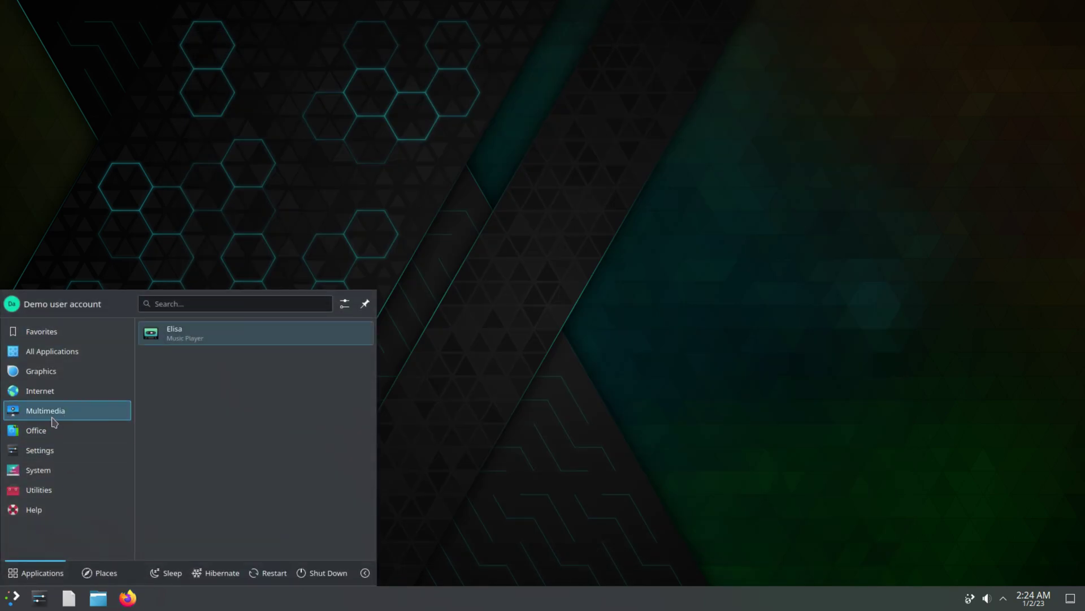
click(283, 337)
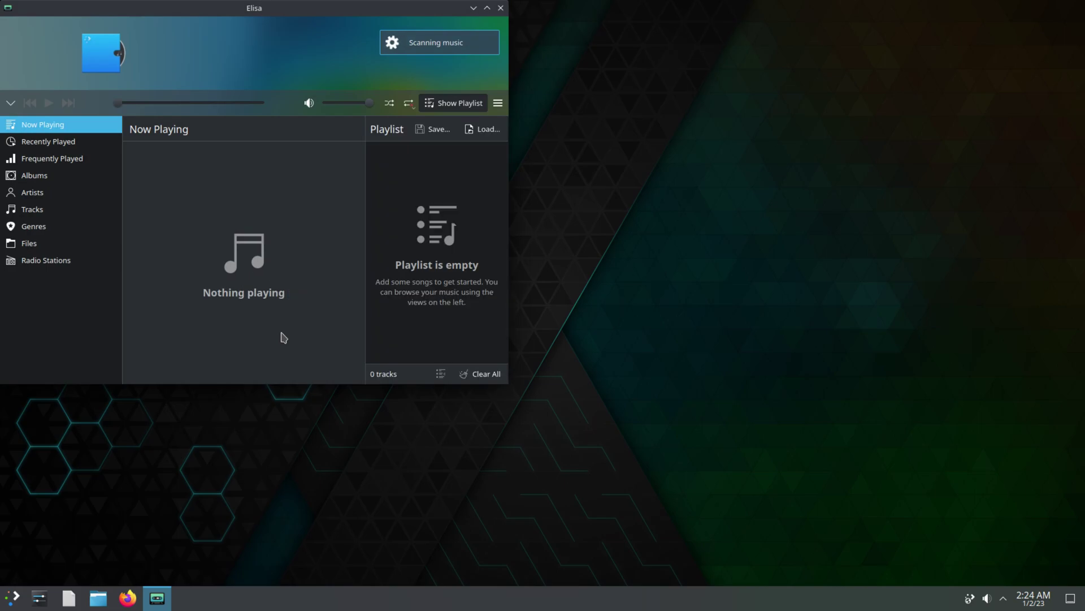
drag(180, 9, 448, 114)
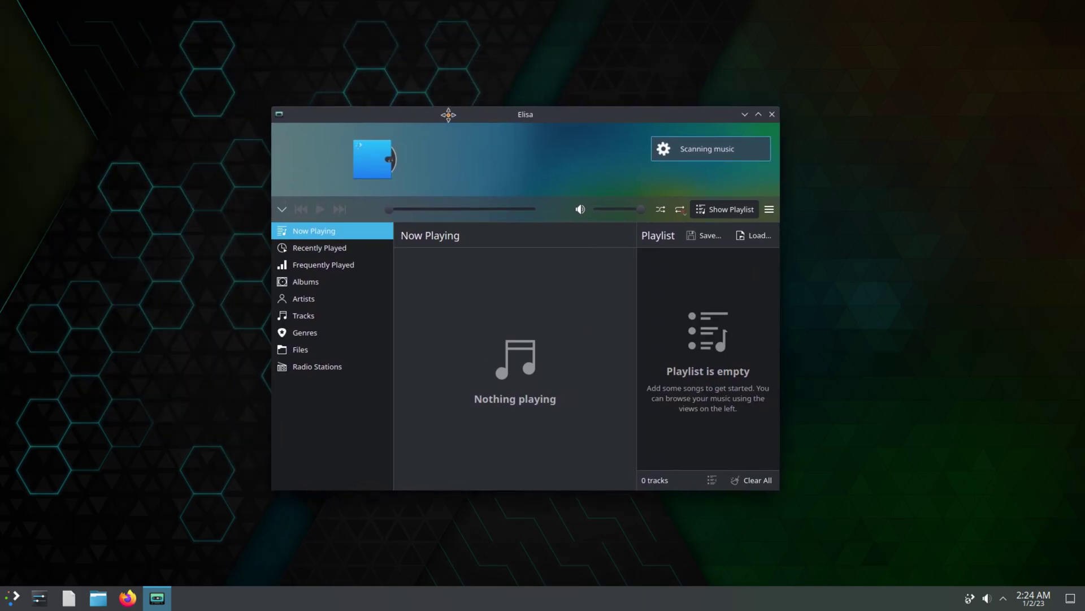
View Elisa's About information, and close the dialog and the music player
click(770, 210)
click(649, 363)
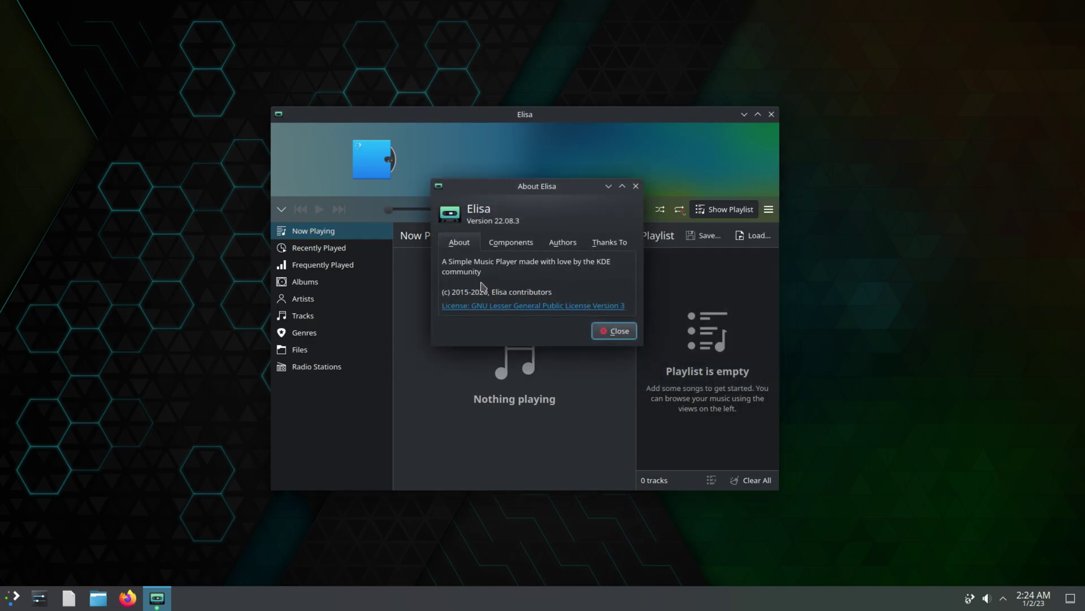
click(622, 332)
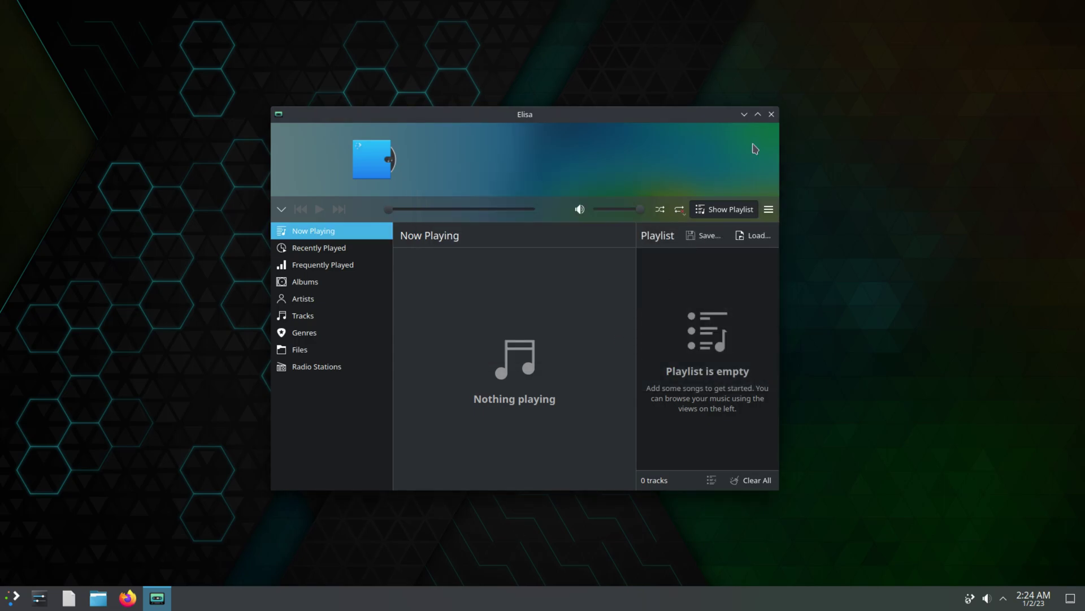
click(771, 115)
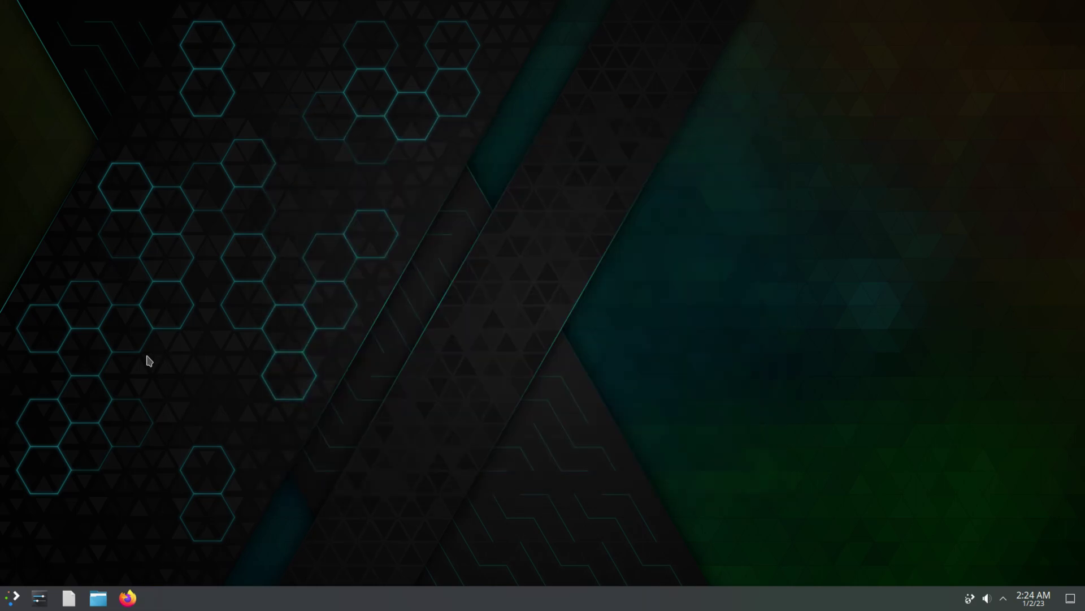
Open Dolphin and browse Home, Trash, Network, Recent Files, Recent Locations and the Images search, and return to Home
click(12, 597)
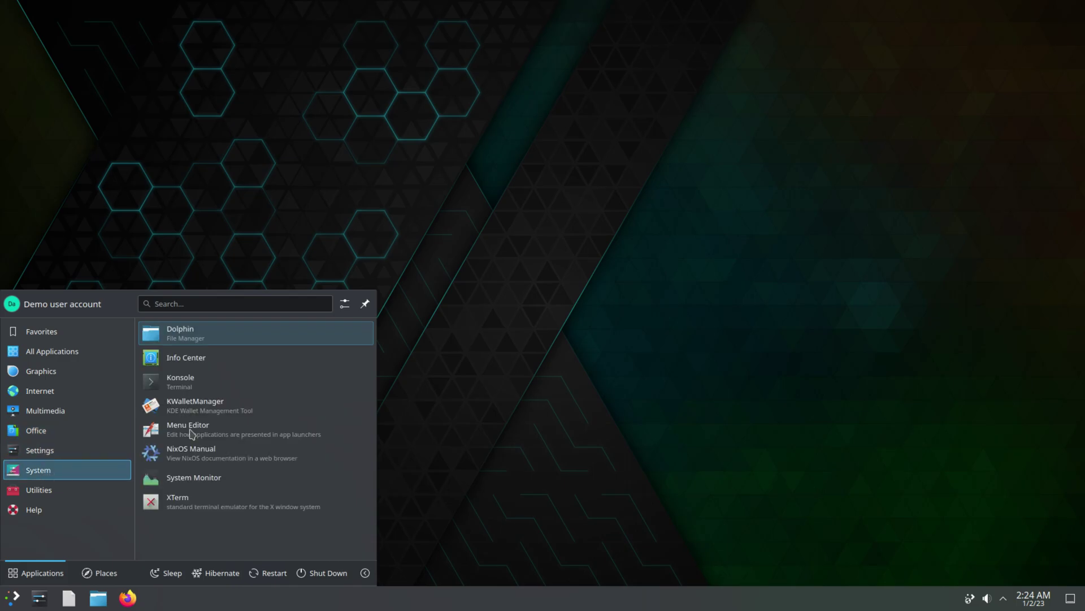
click(229, 337)
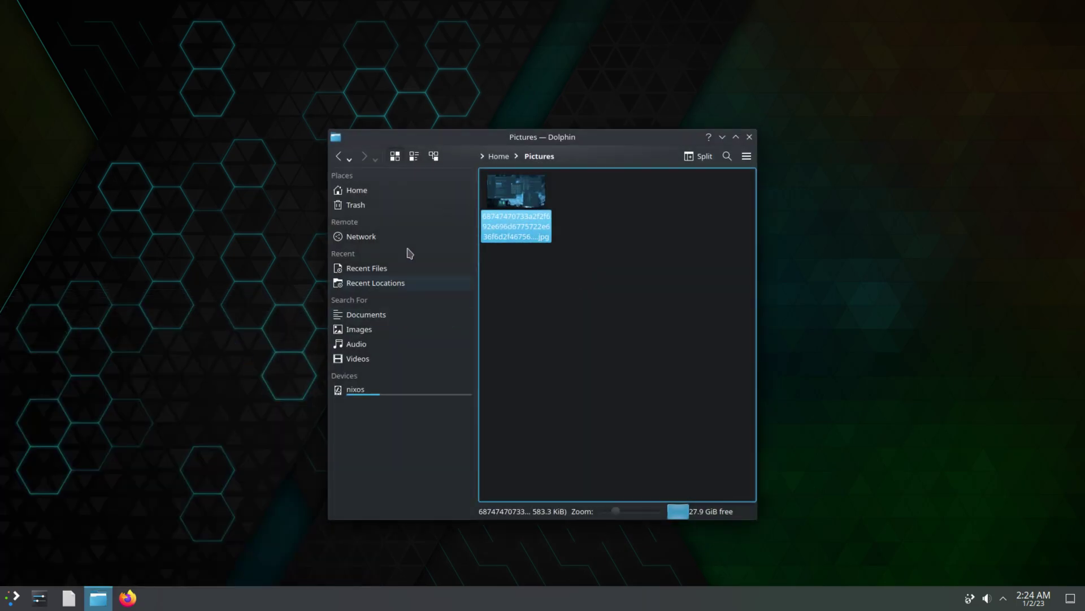
click(357, 192)
click(356, 205)
click(375, 236)
click(368, 271)
click(369, 283)
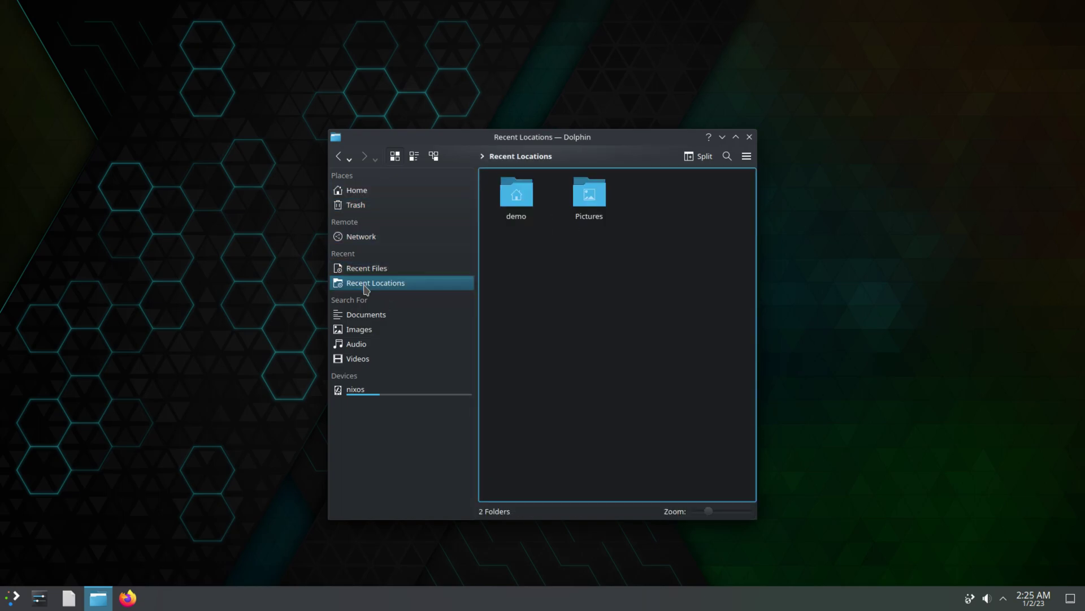
click(358, 328)
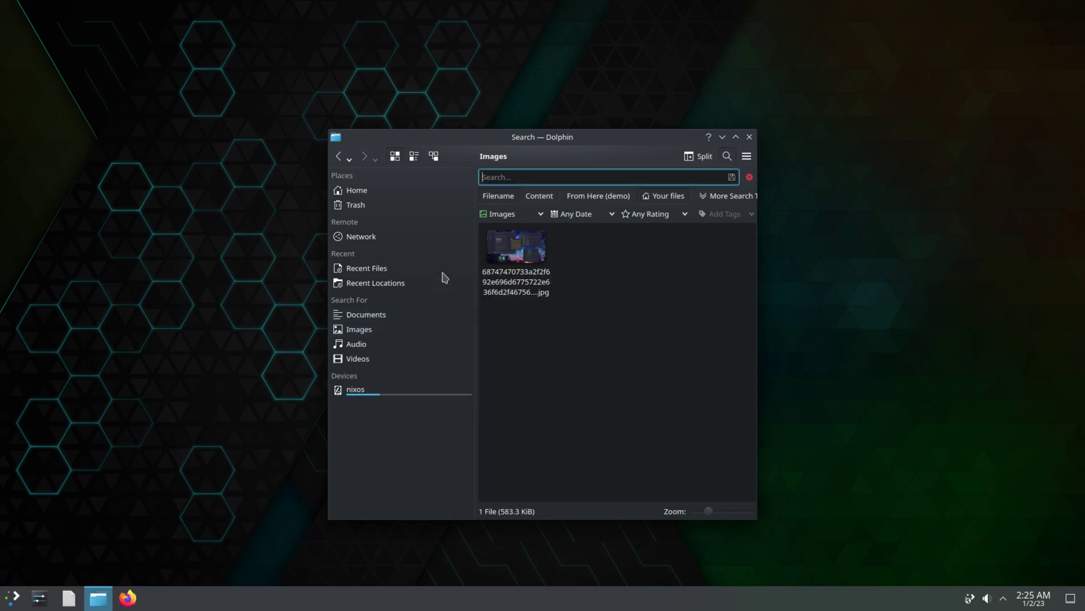
click(361, 194)
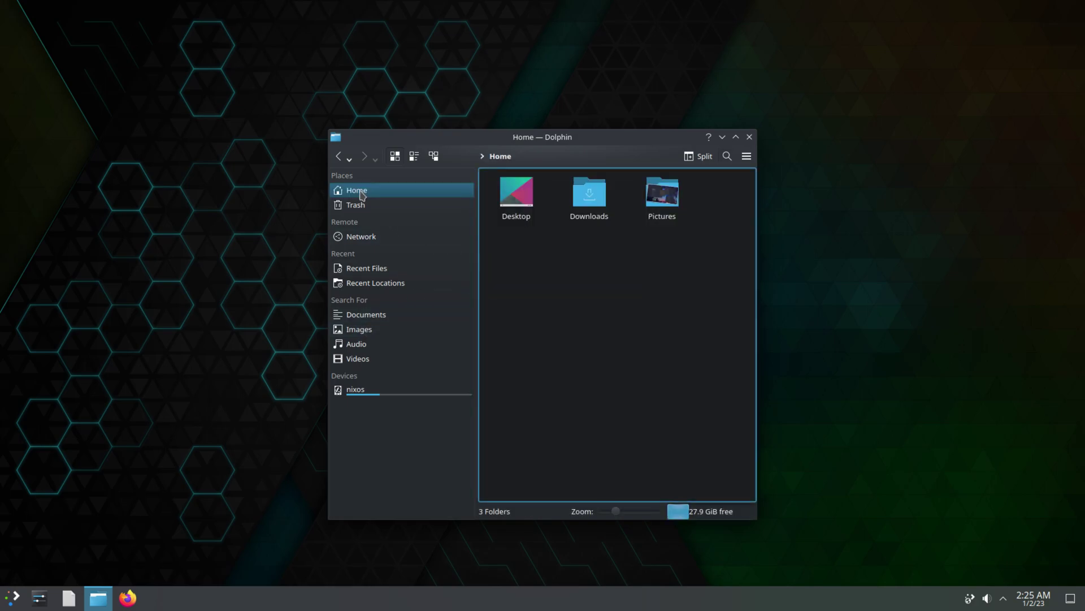
View Dolphin's About information, and close the dialog and the file manager
click(747, 157)
mouse_move(826, 379)
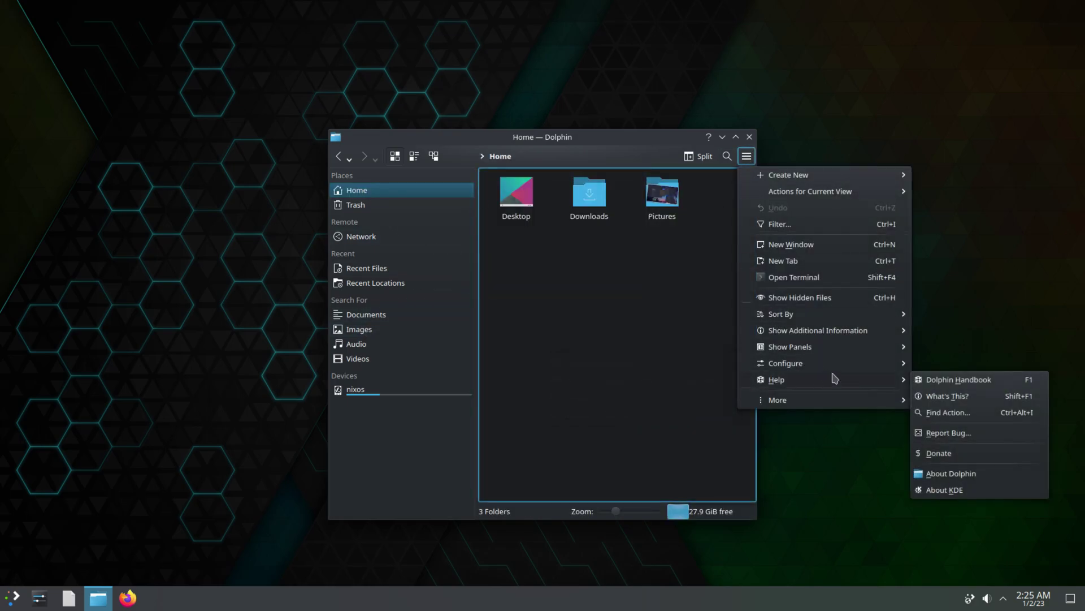
click(957, 476)
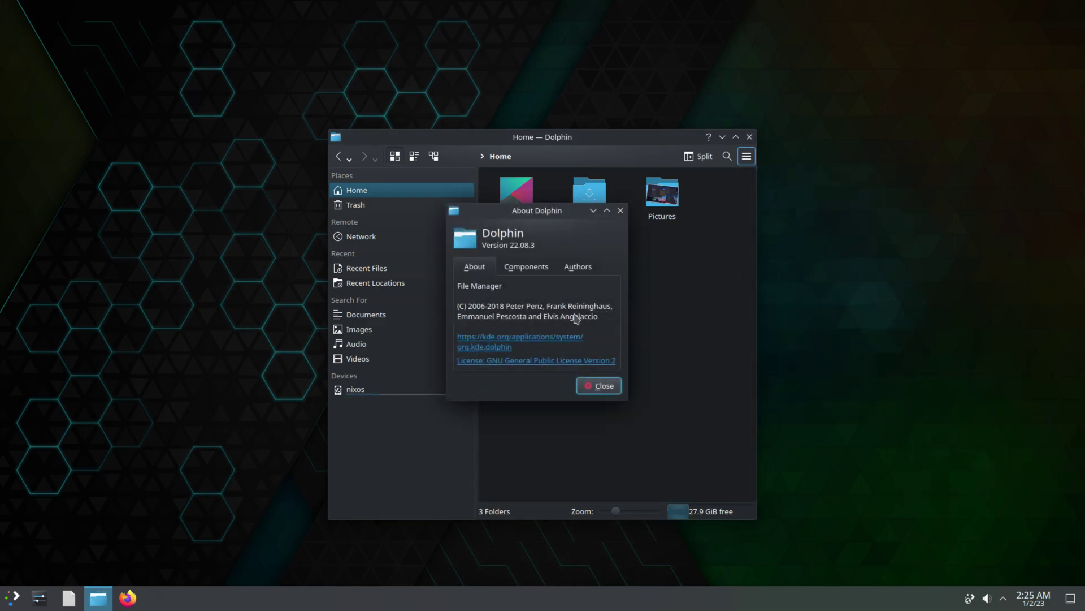
click(601, 388)
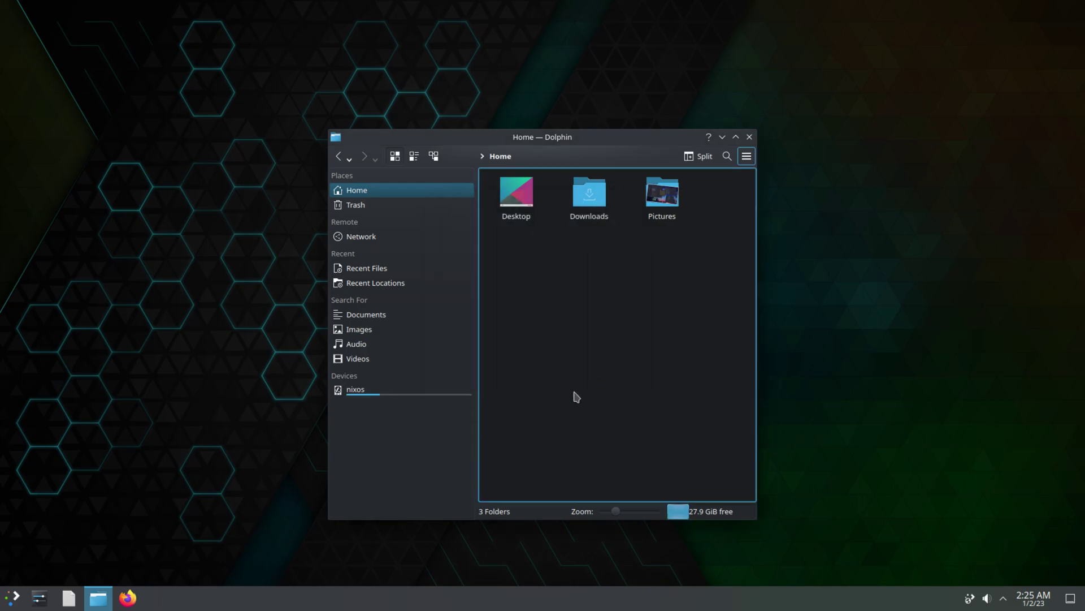
click(750, 136)
Launch Help Center from the application launcher and look through its list of contents
click(16, 597)
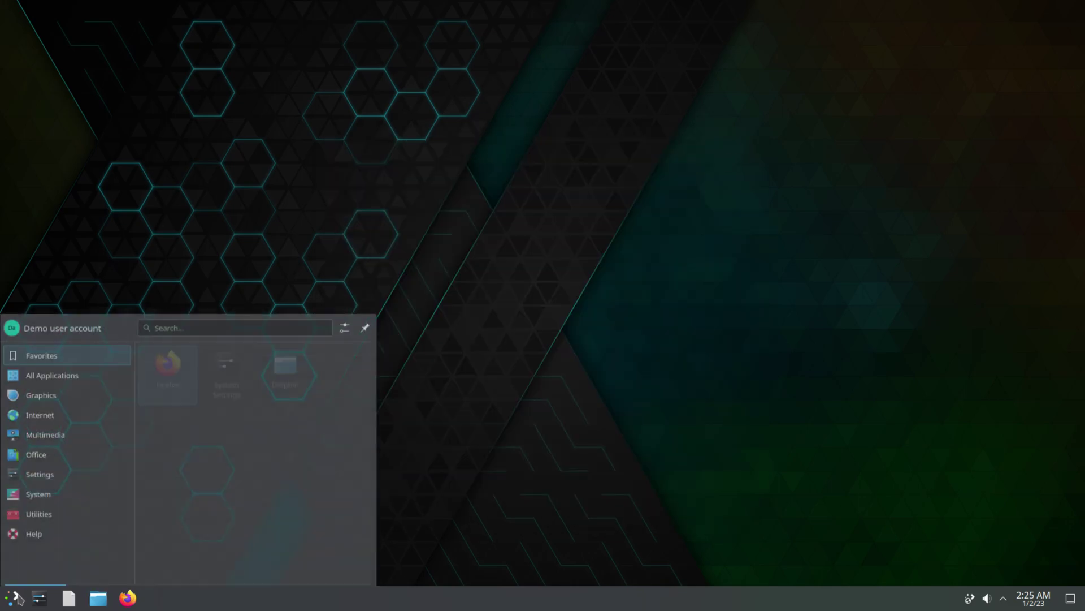
mouse_move(49, 497)
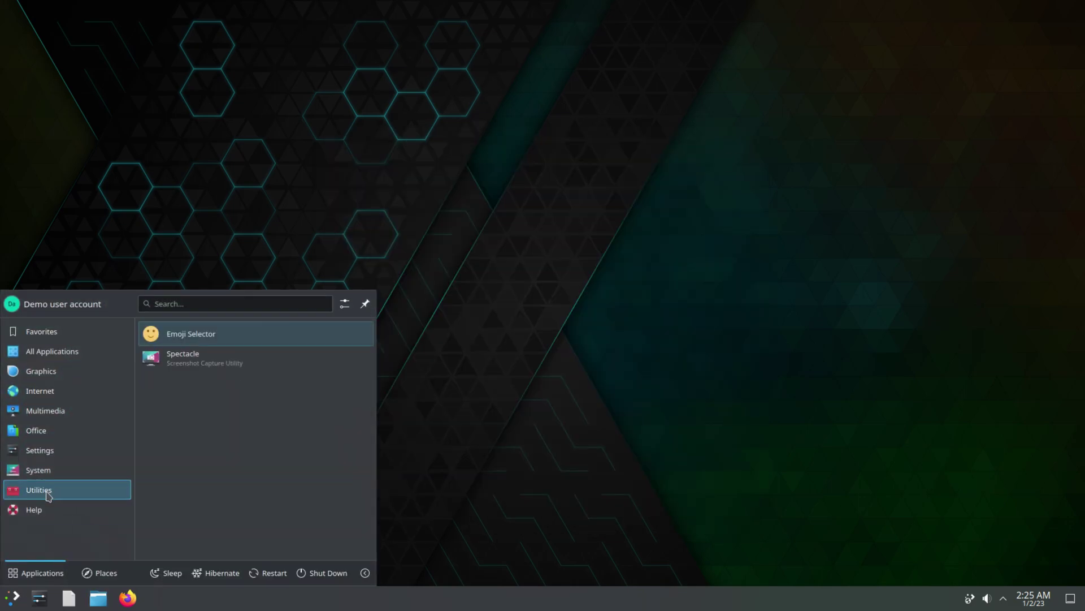
click(41, 510)
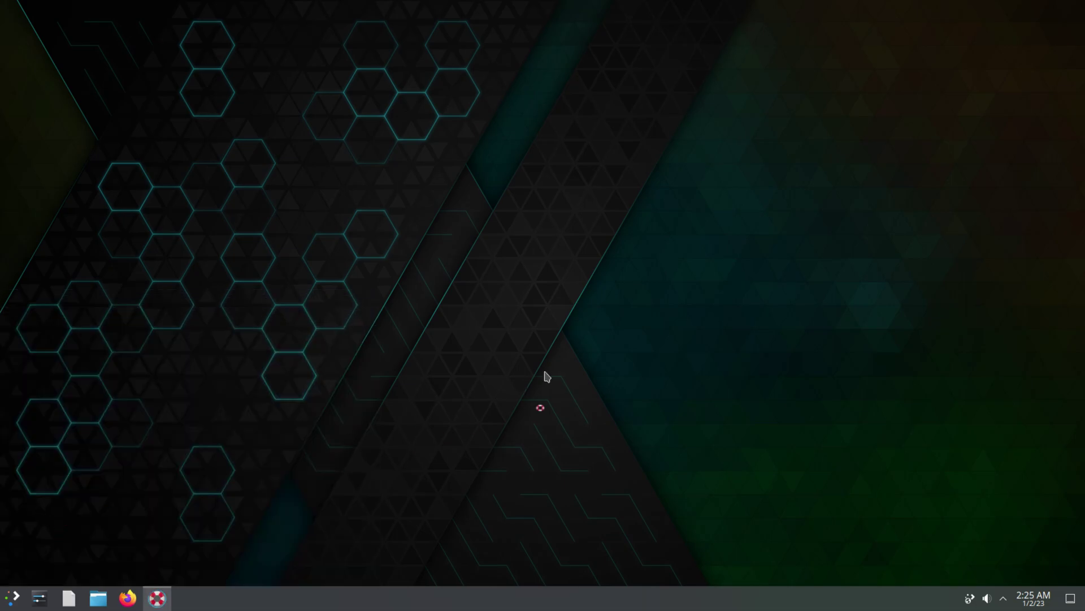
scroll(375, 254, down, 1)
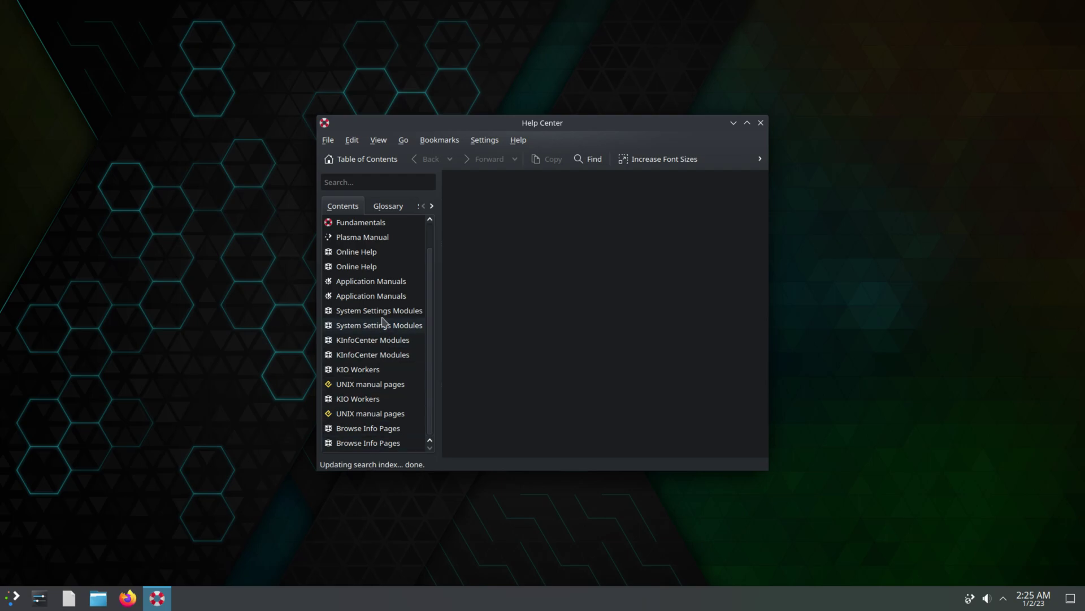
View Help Center's About information, and close the dialog and Help Center
click(328, 140)
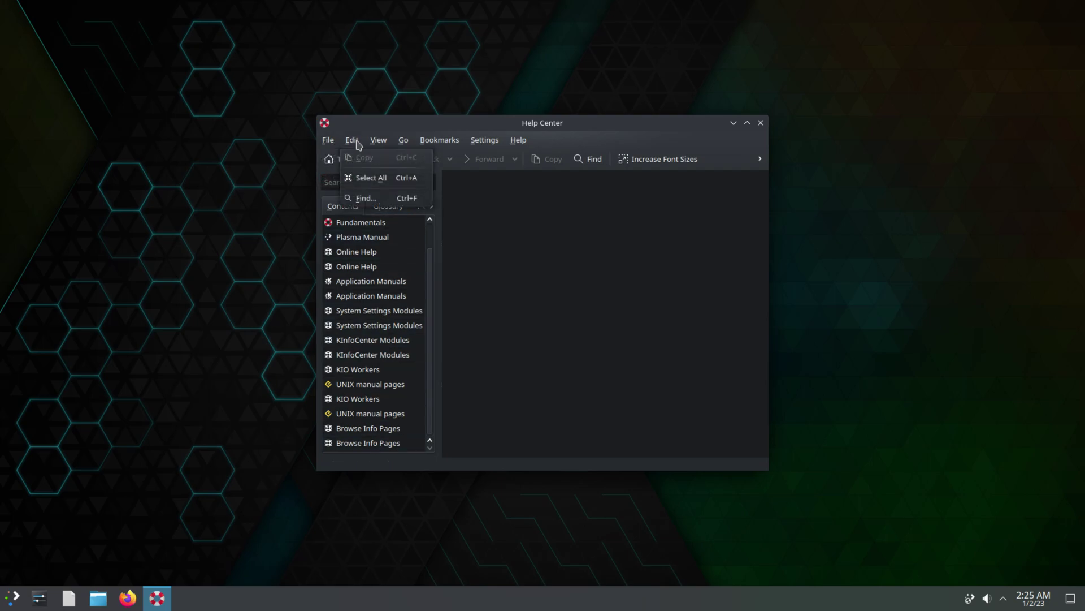
mouse_move(378, 146)
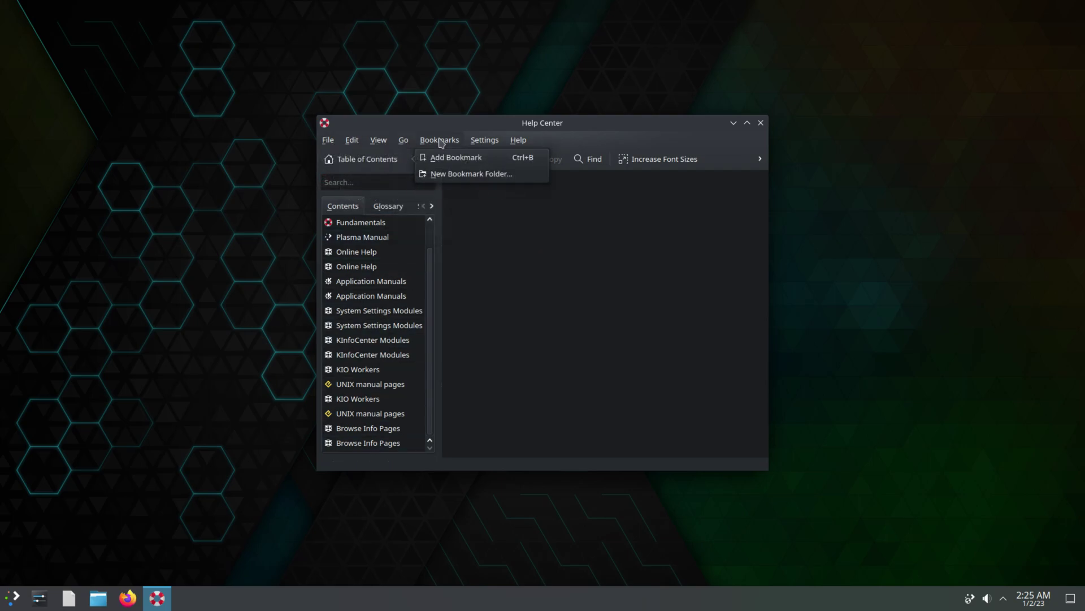
mouse_move(529, 139)
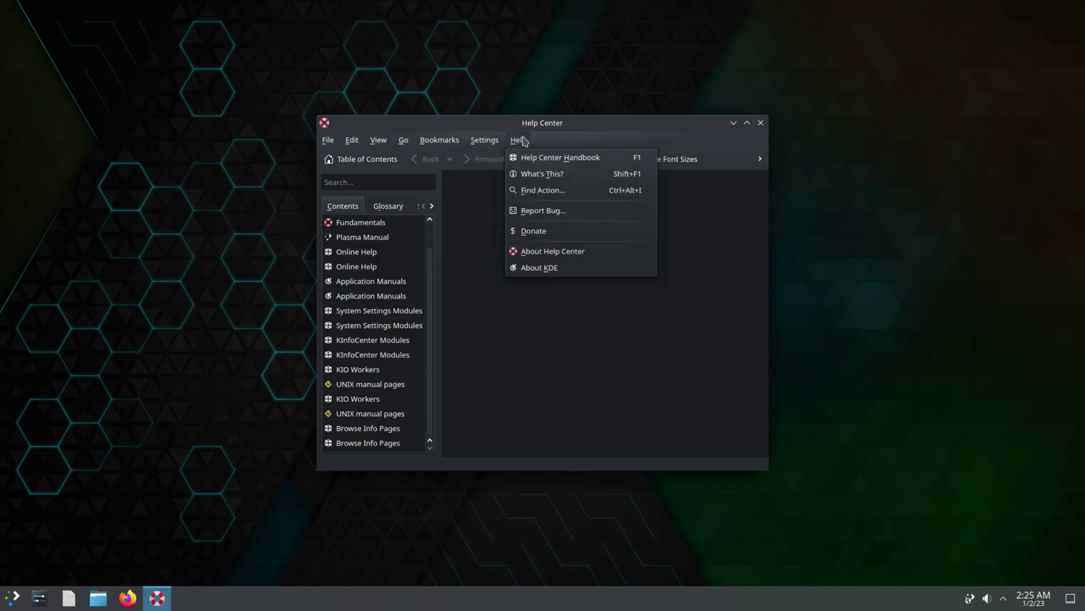
click(586, 251)
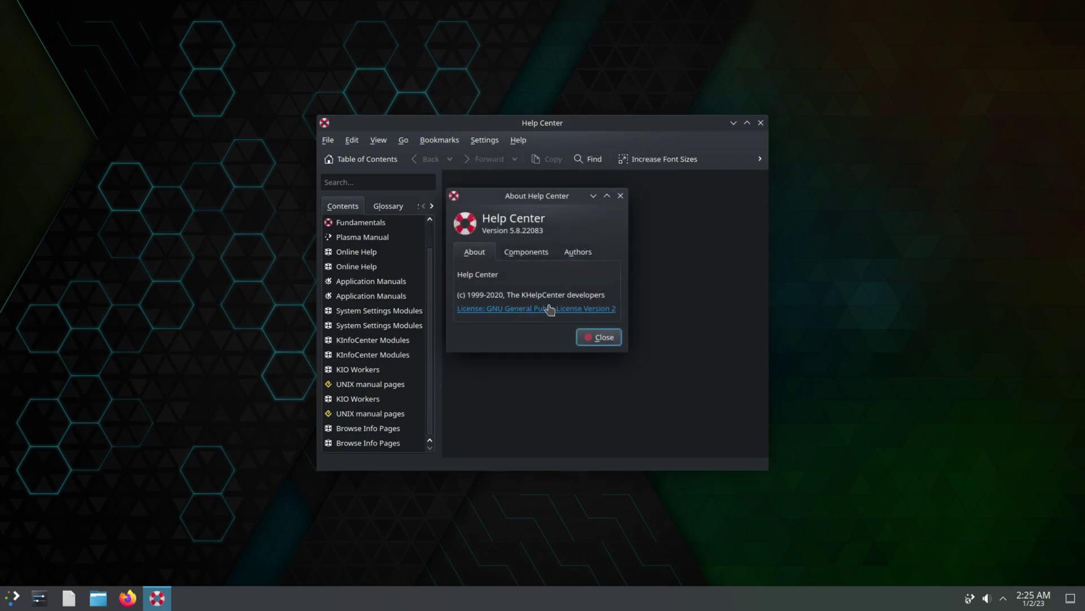
click(599, 338)
click(761, 124)
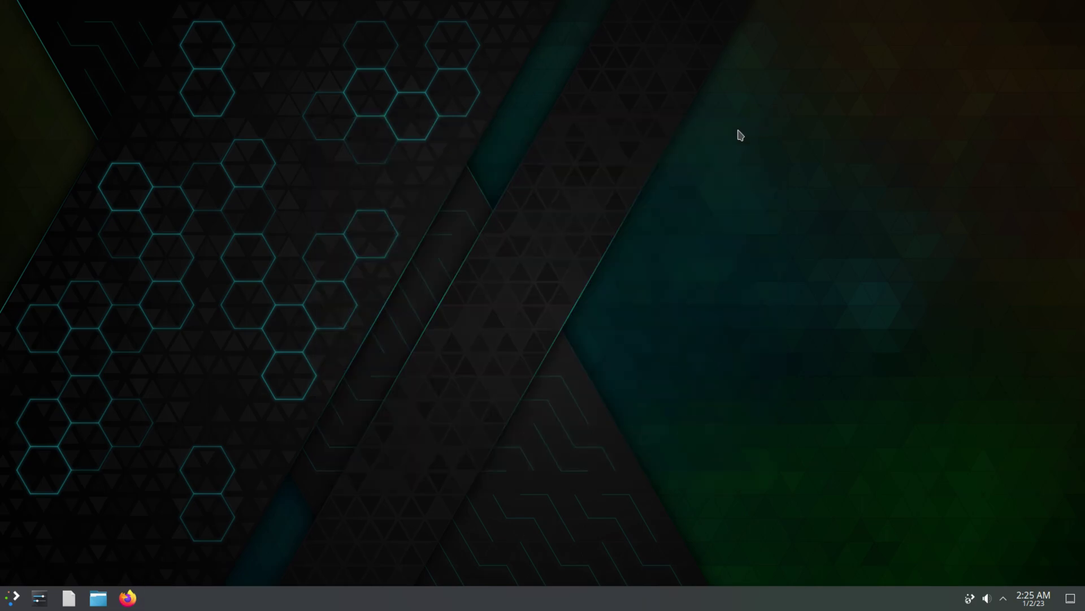
Launch Info Center from the System applications to view the About this System page
click(11, 599)
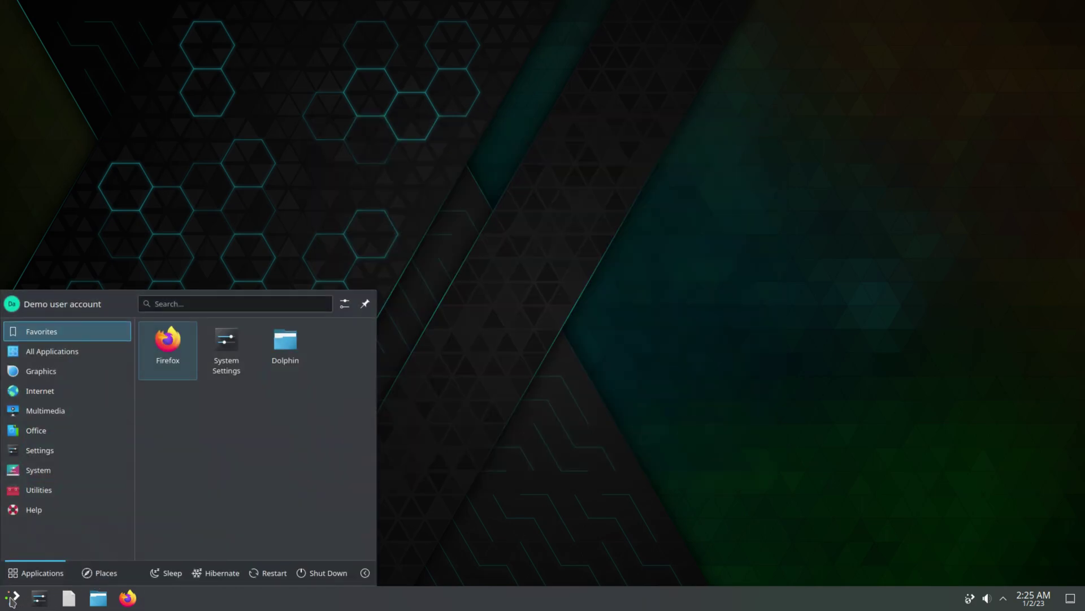
mouse_move(52, 469)
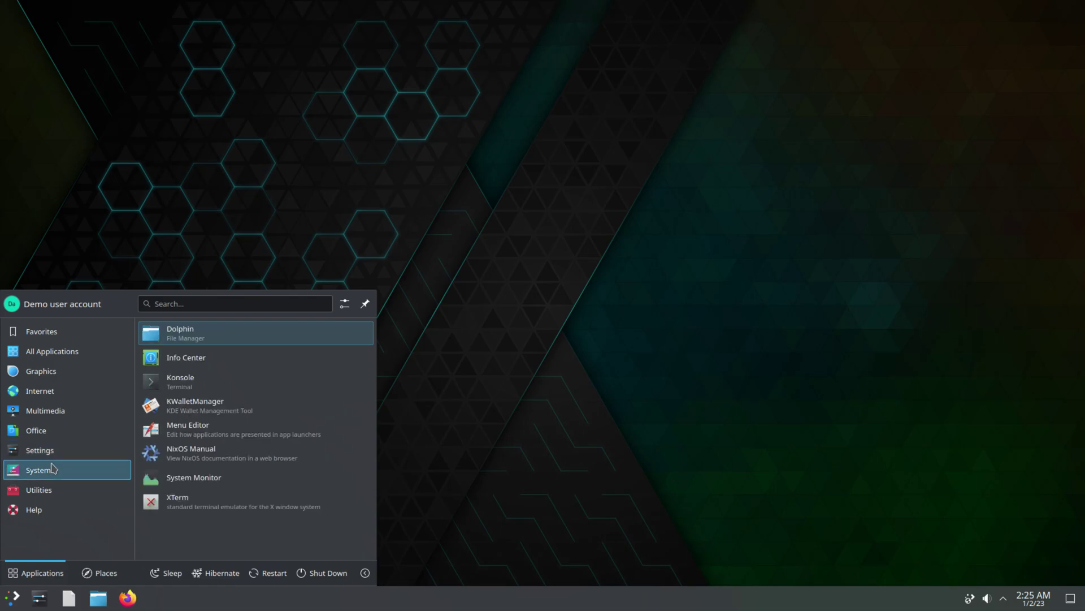
mouse_move(38, 498)
click(211, 361)
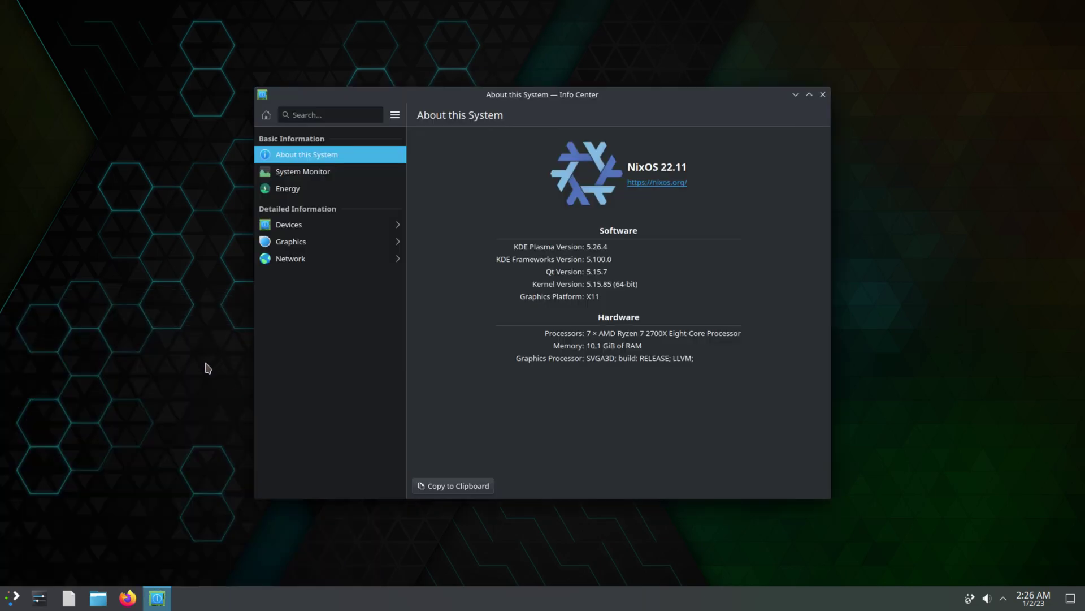
Open System Monitor from Info Center, view its About information, and close System Monitor
click(308, 174)
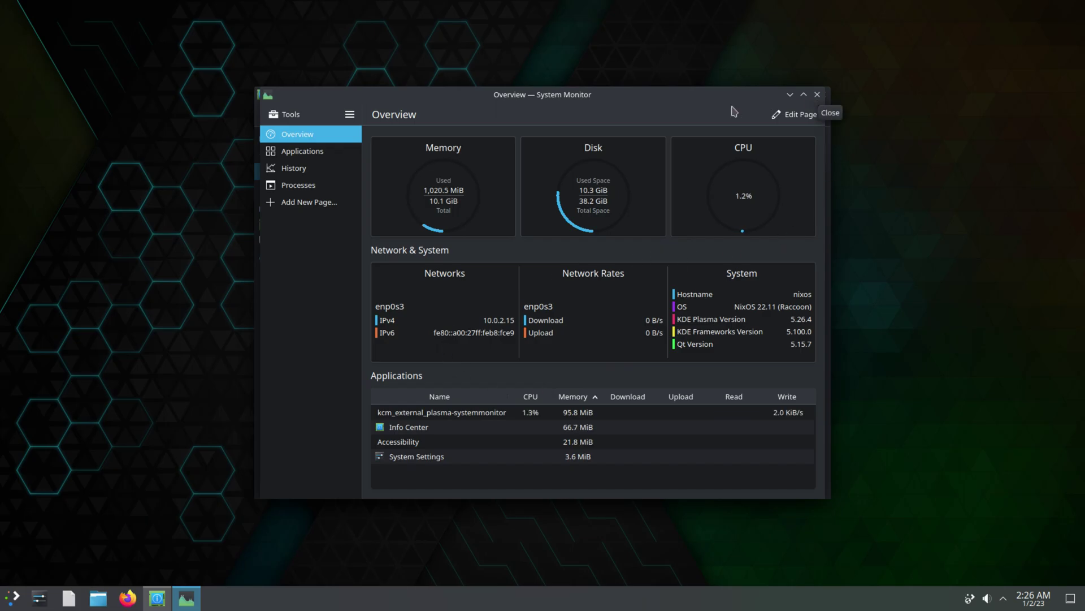
click(350, 114)
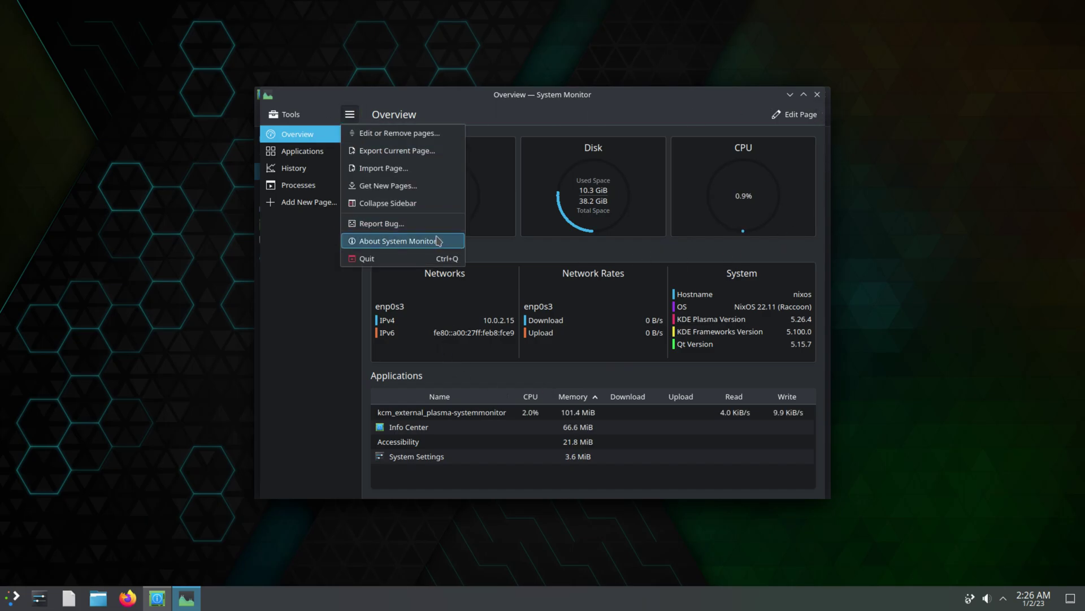
click(438, 240)
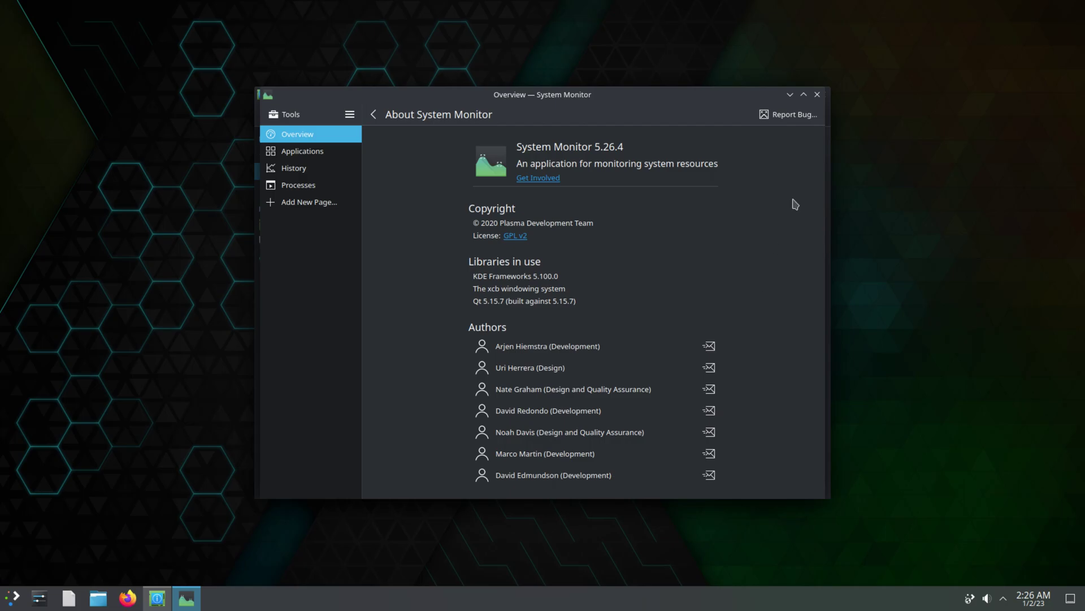
click(817, 96)
View Info Center's Energy page and preview the items in the Devices, Graphics and Network categories
click(291, 192)
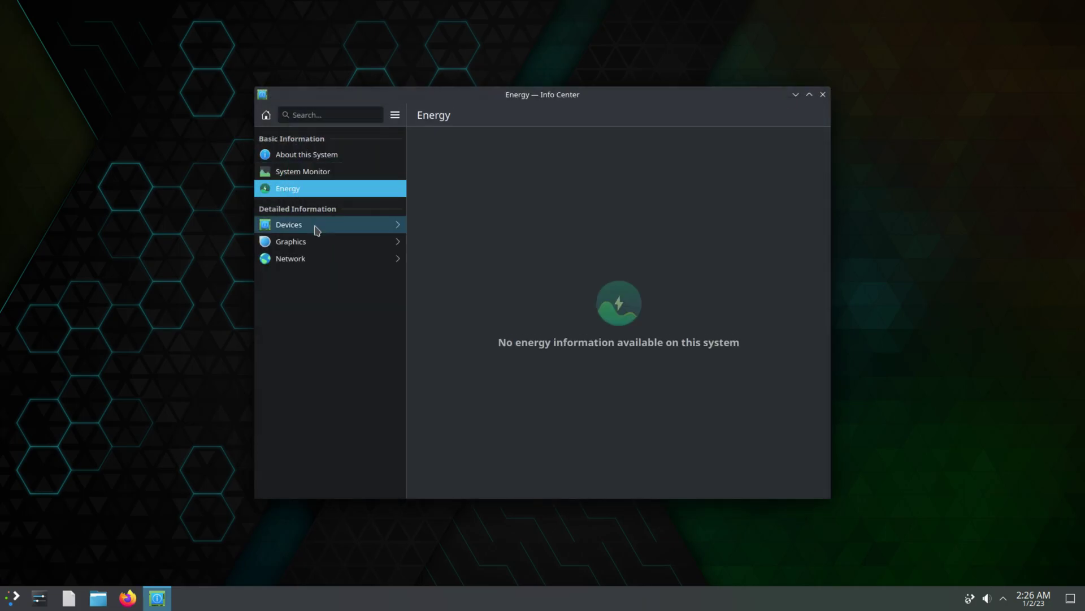
mouse_move(318, 230)
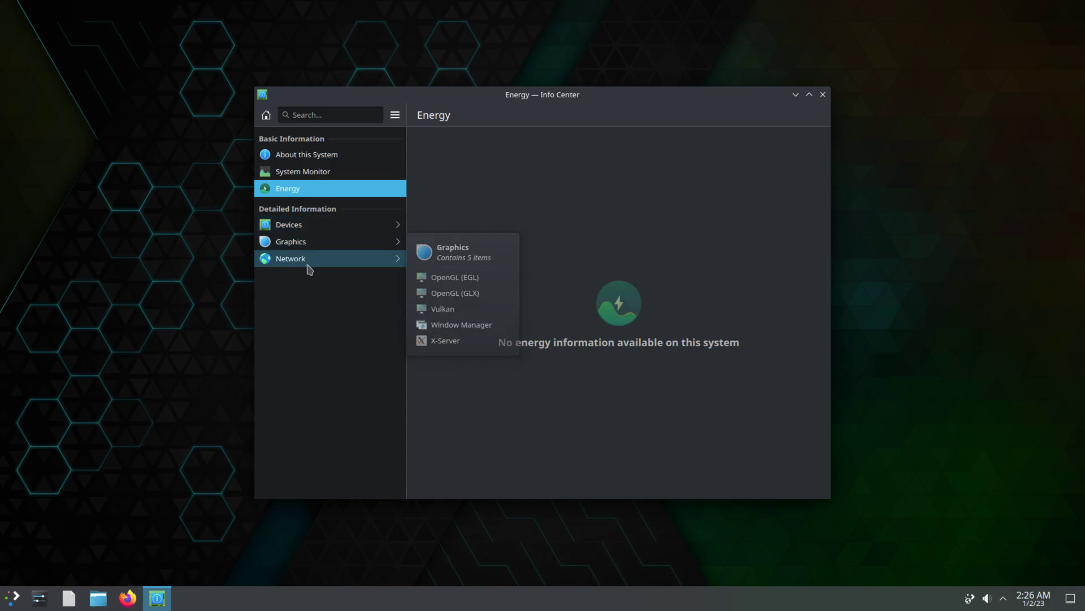
mouse_move(310, 270)
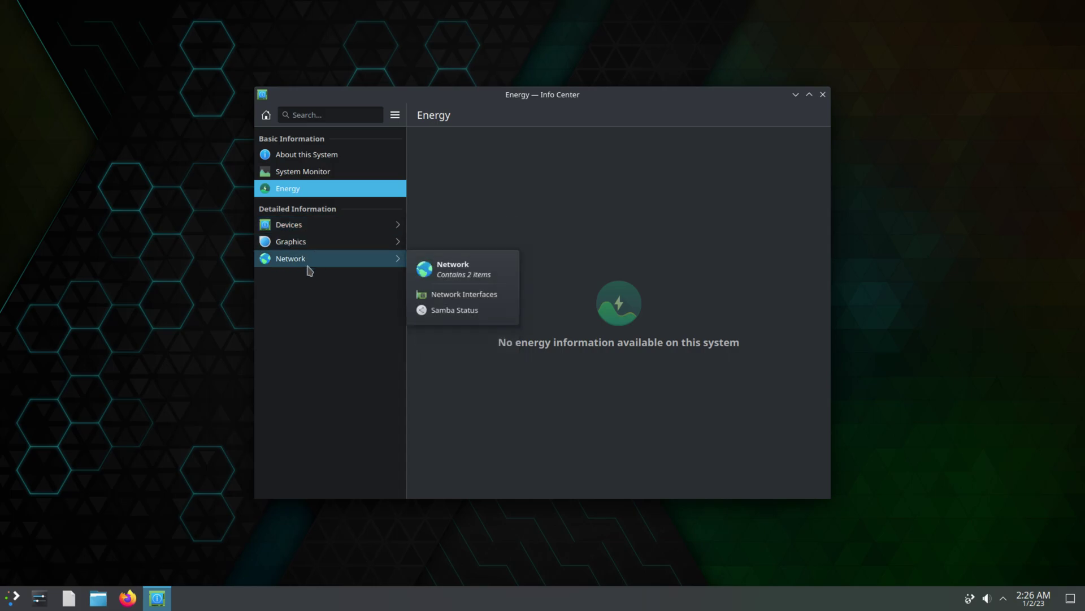
View Info Center's About information, and close the dialog and Info Center
click(395, 114)
click(461, 169)
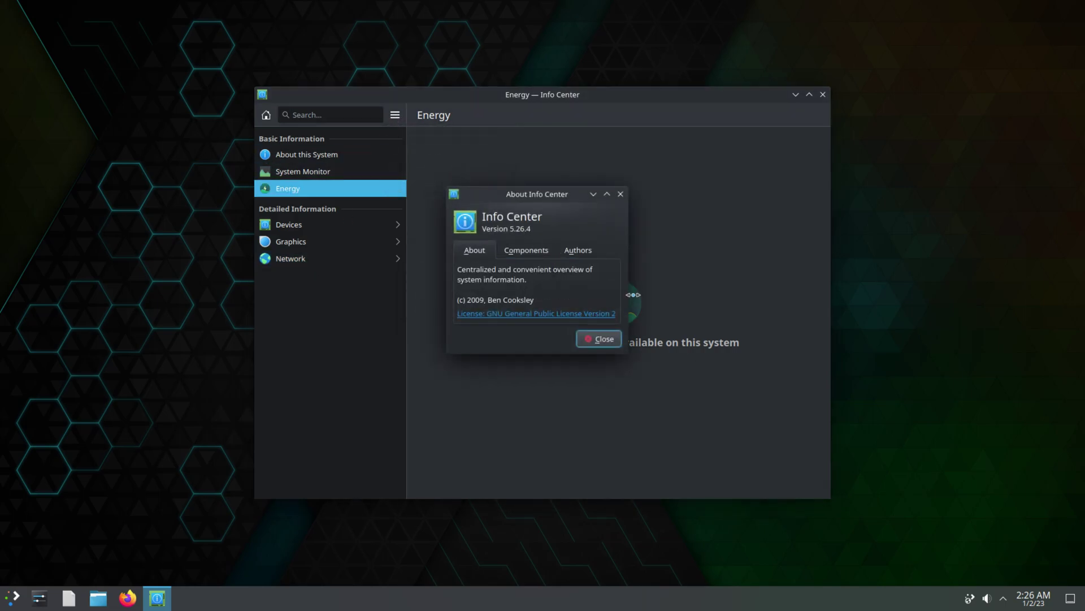
click(603, 339)
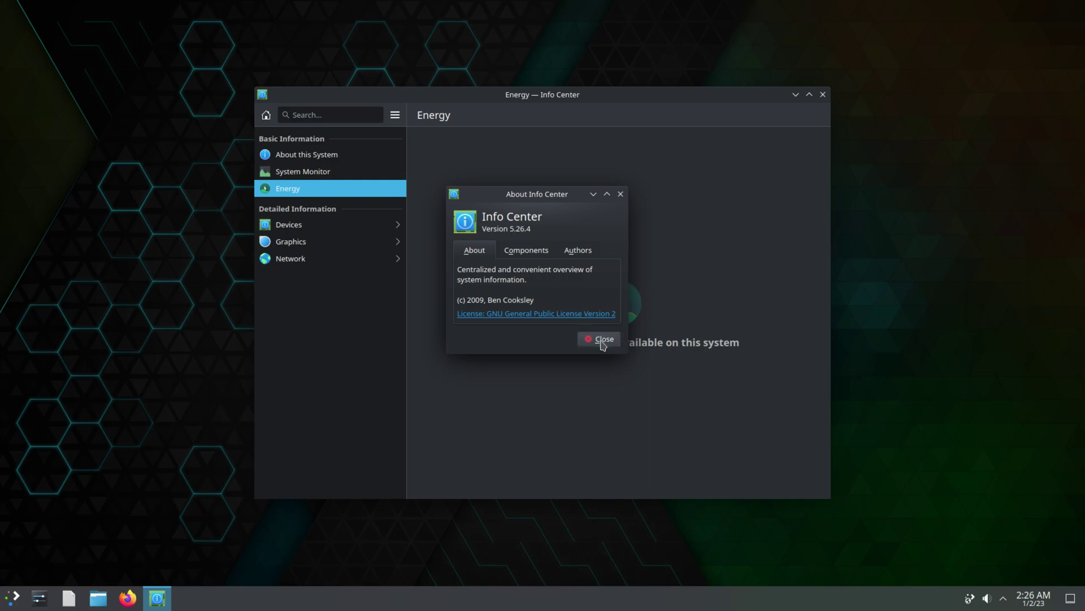
click(825, 94)
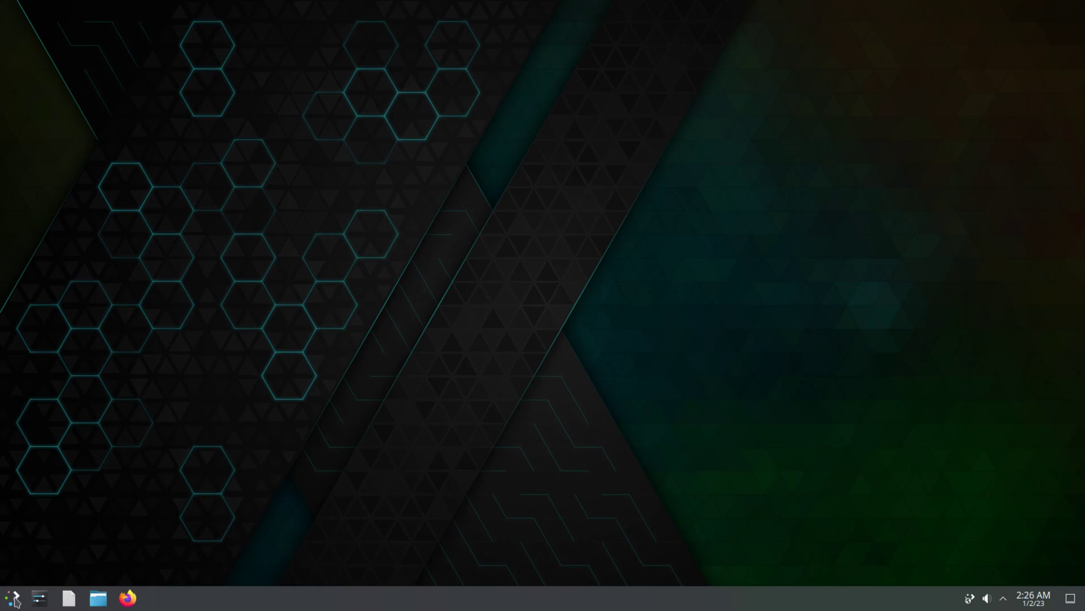
Look through the full list of installed applications and launch the Konsole terminal from it
click(12, 599)
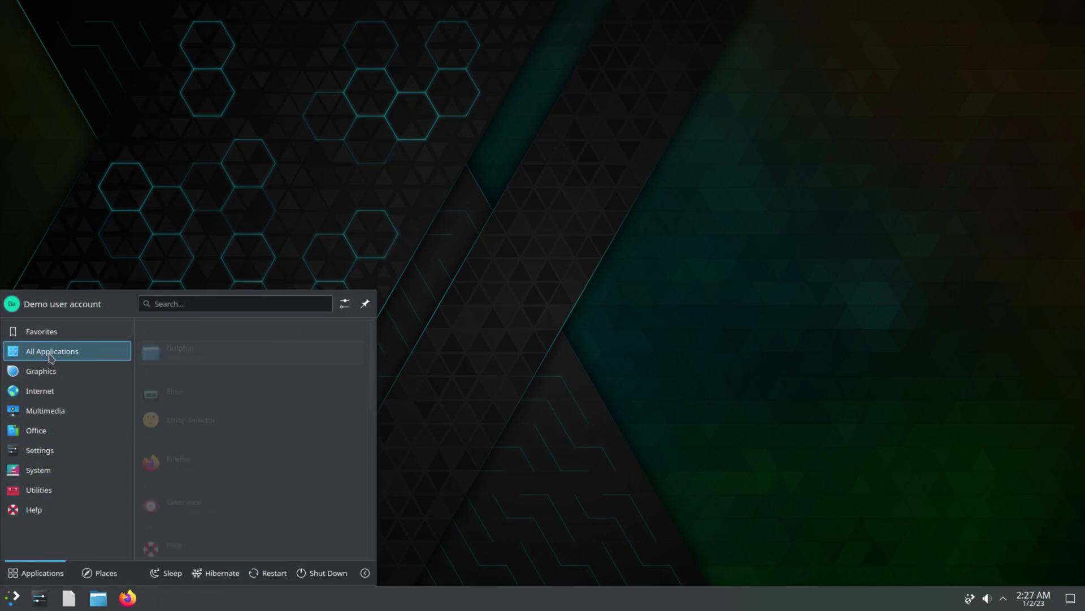
scroll(306, 450, down, 2)
scroll(306, 450, down, 3)
scroll(306, 450, up, 2)
scroll(306, 450, down, 4)
scroll(306, 450, down, 1)
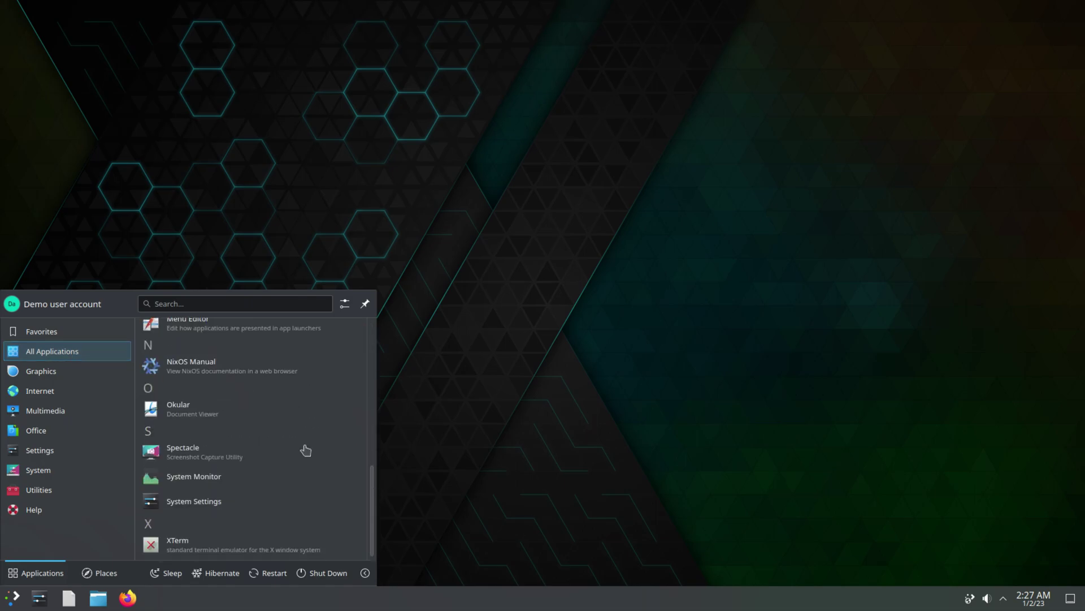
scroll(306, 452, up, 2)
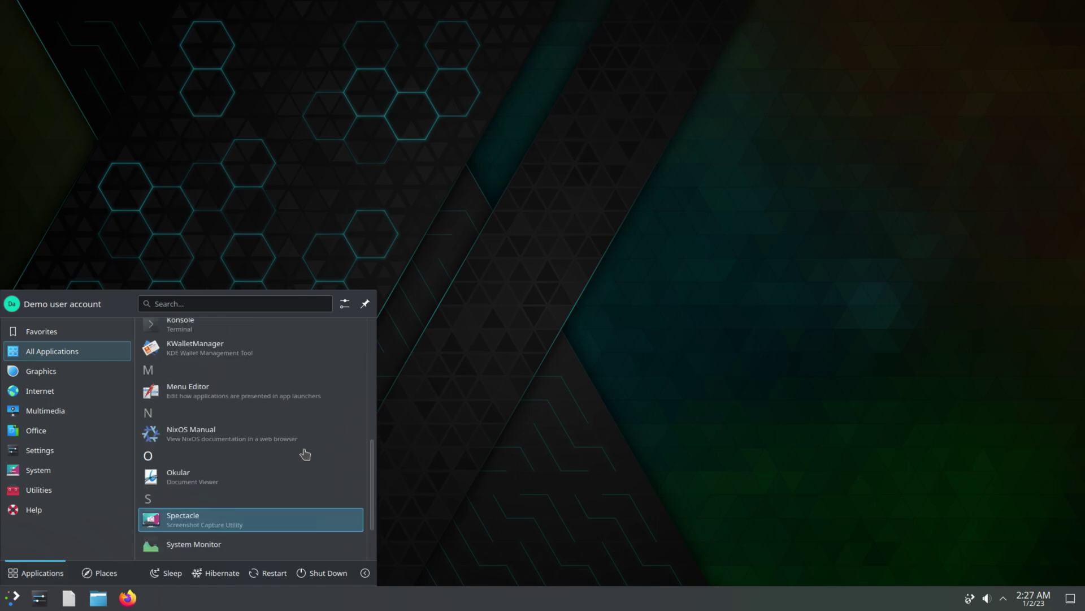
scroll(306, 454, up, 2)
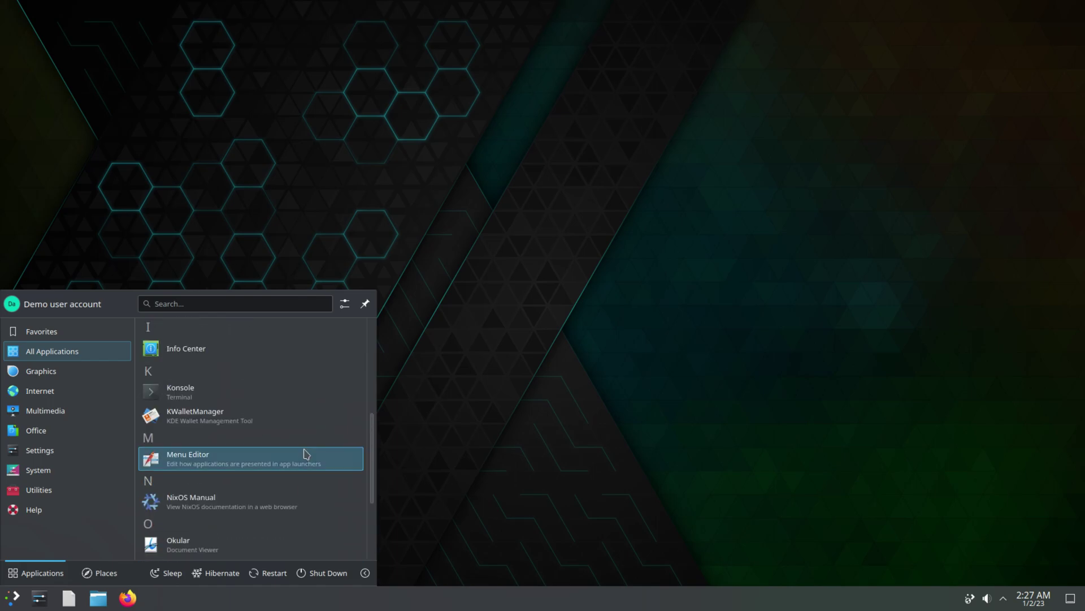
click(199, 391)
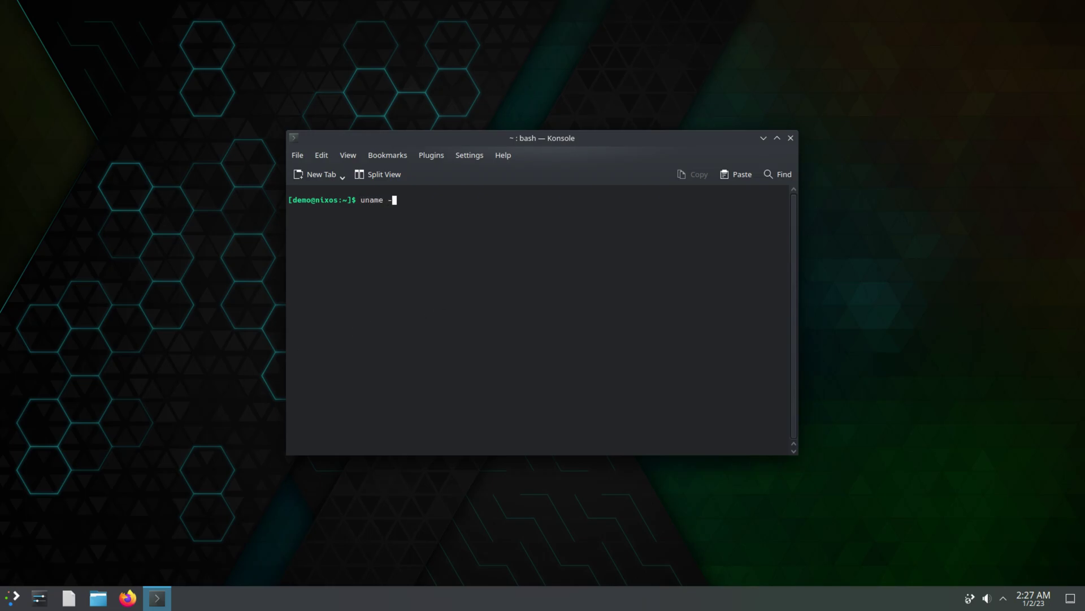
Run uname -r to check the kernel release, and try to start htop
key(Return)
text(htop)
key(Return)
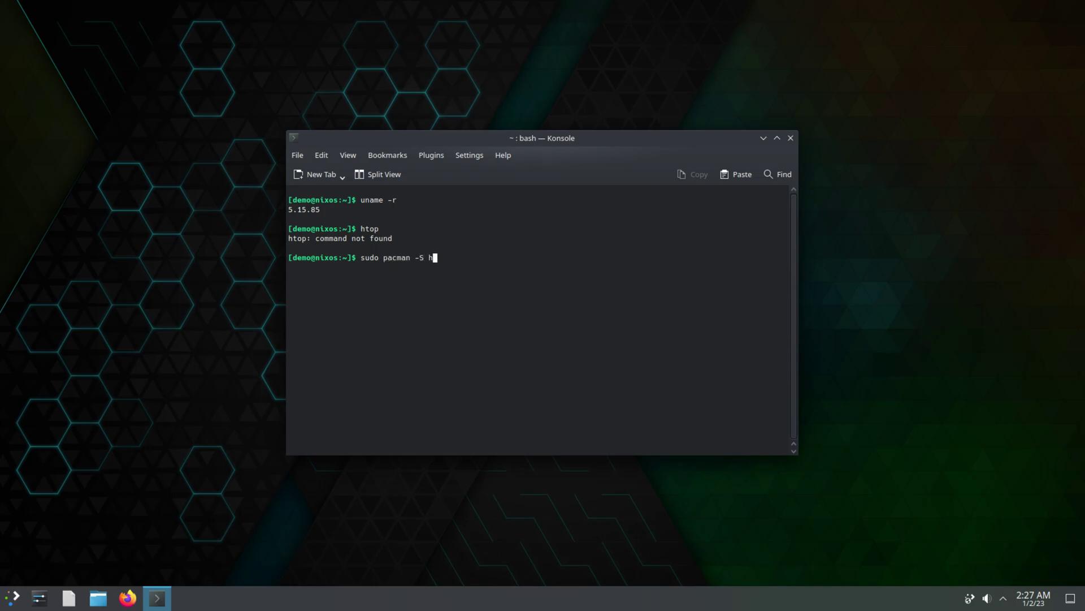
Try to install htop with sudo pacman -S htop, entering the sudo password, and with sudo apt install htop
key(Return)
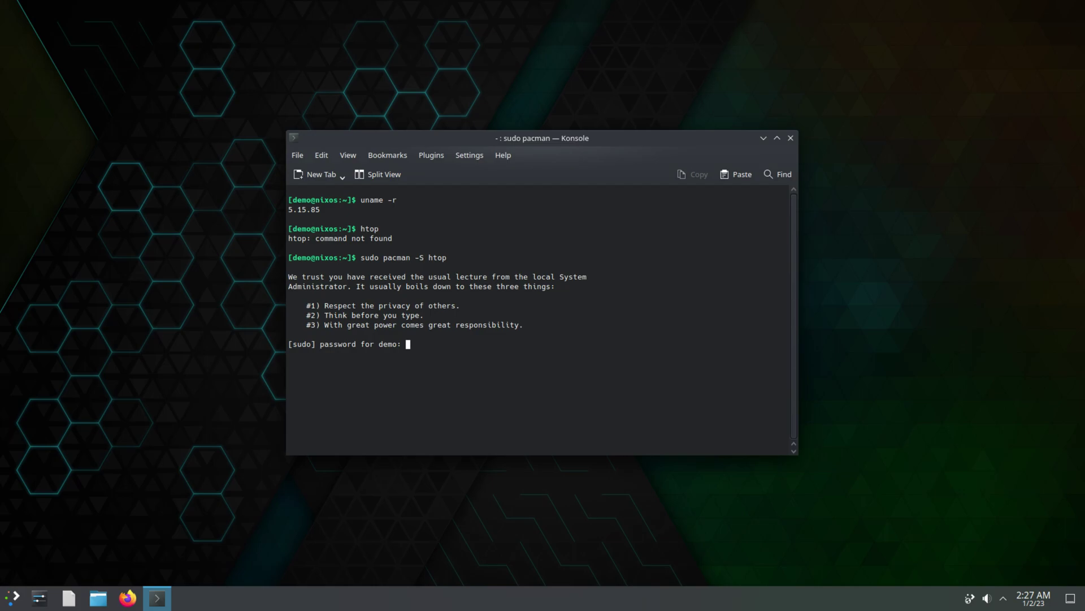
key(Return)
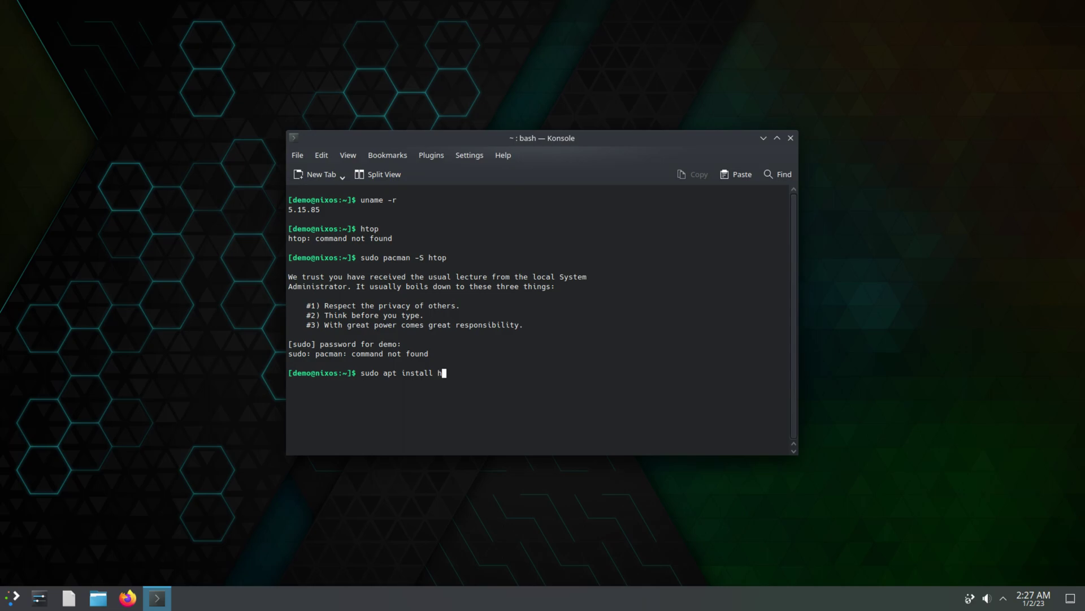
key(Return)
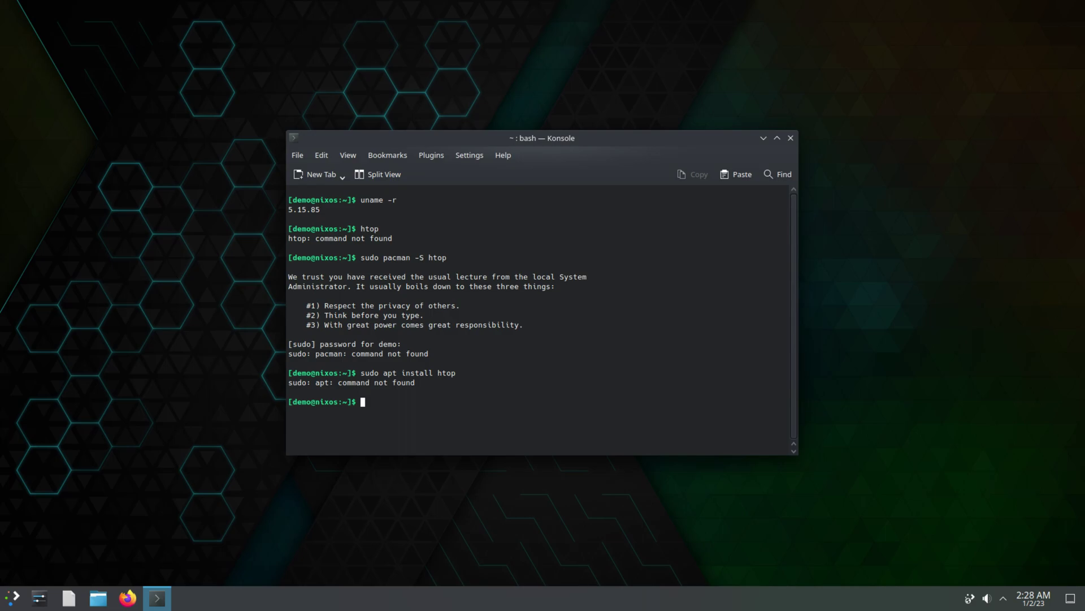
Look through Konsole's menu commands, view its About information, and close the dialog
click(297, 155)
mouse_move(323, 159)
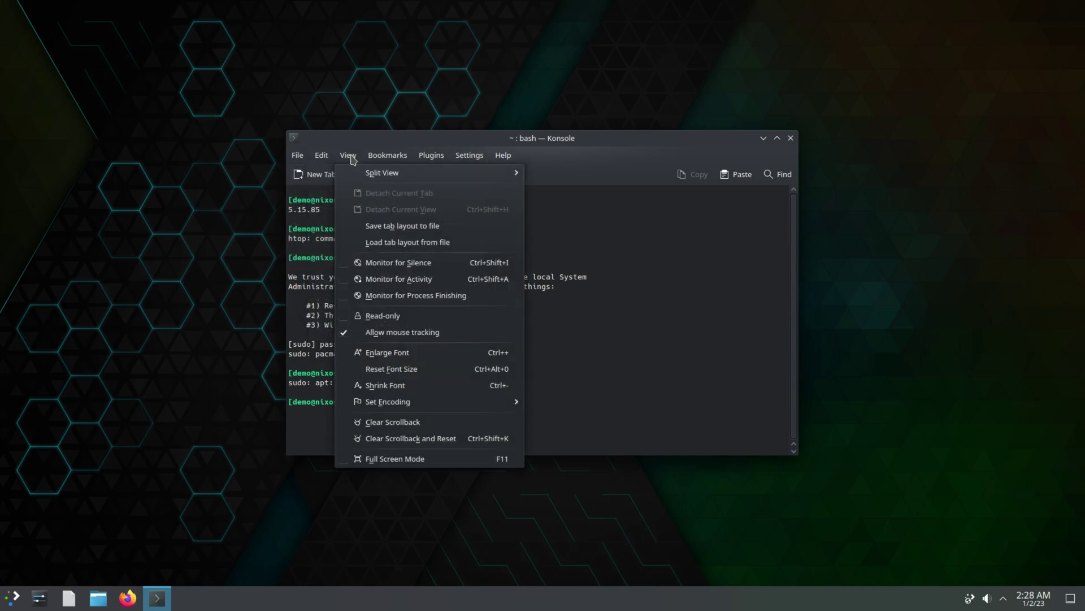
mouse_move(466, 161)
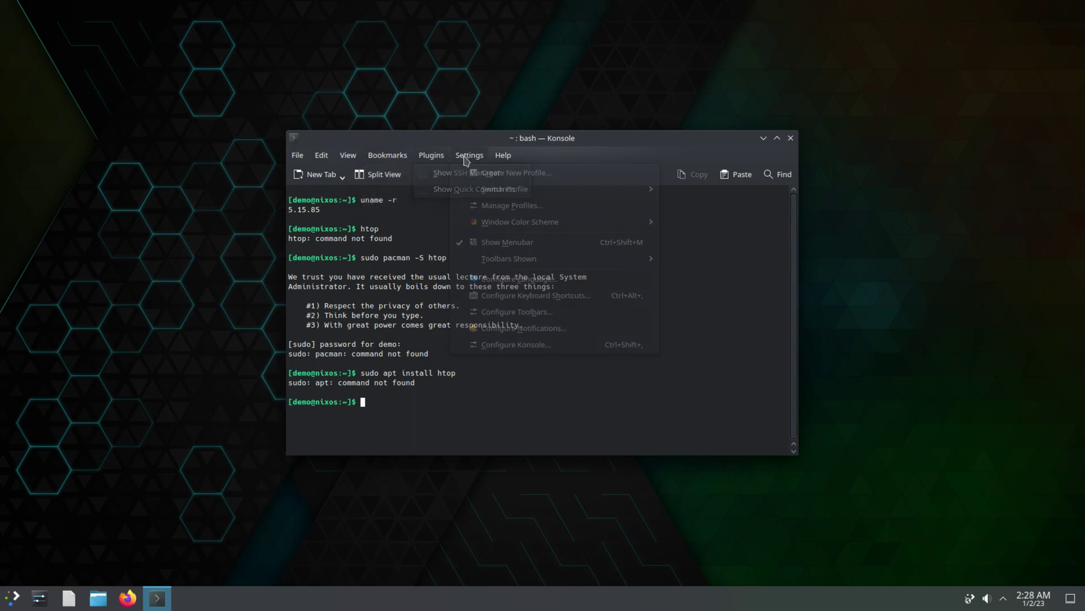
mouse_move(509, 160)
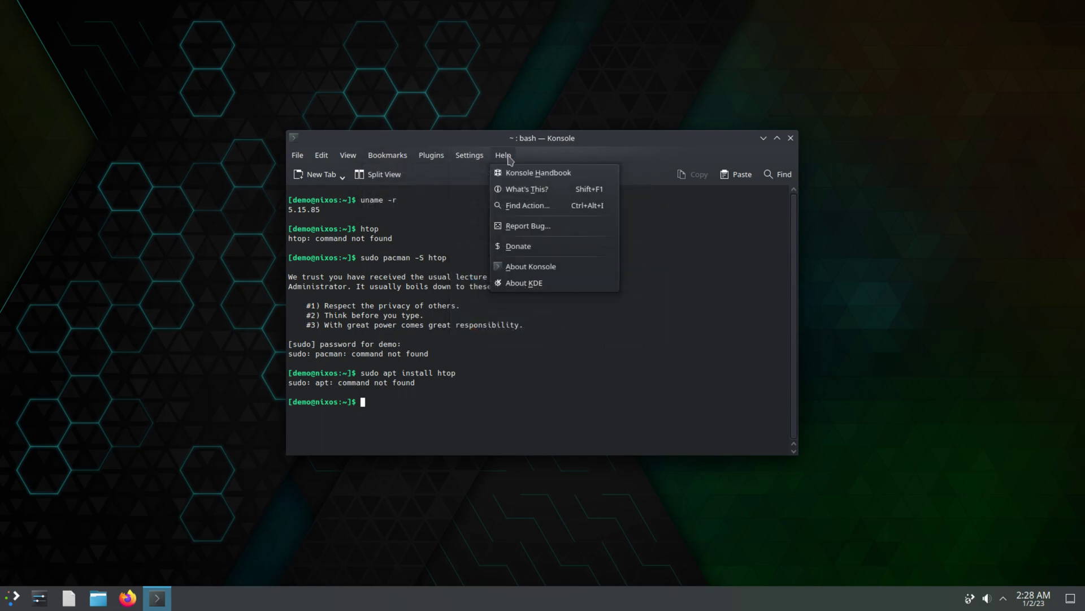
click(543, 267)
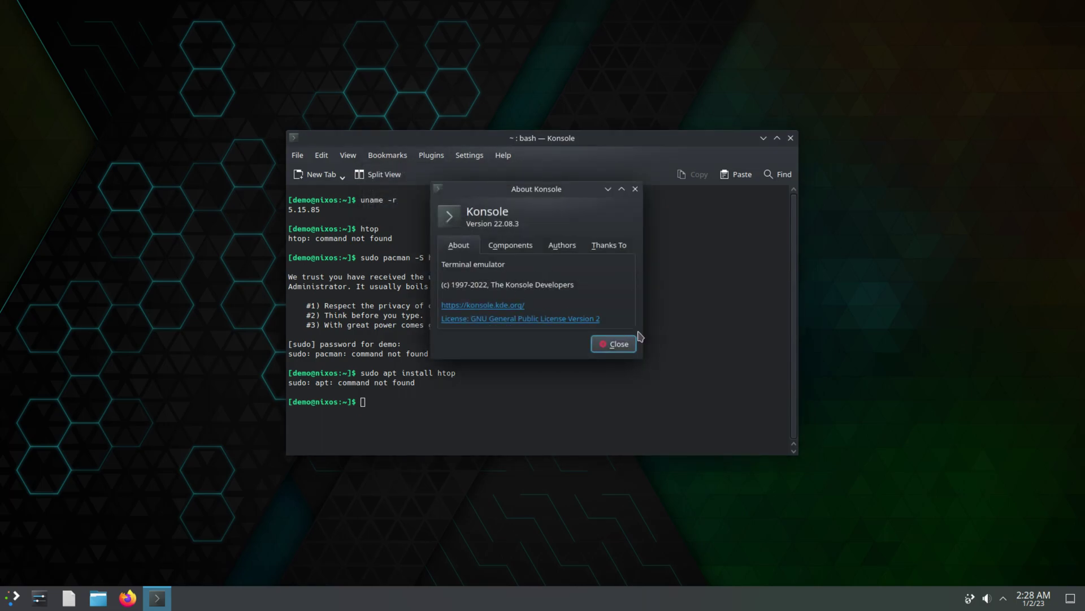
click(625, 347)
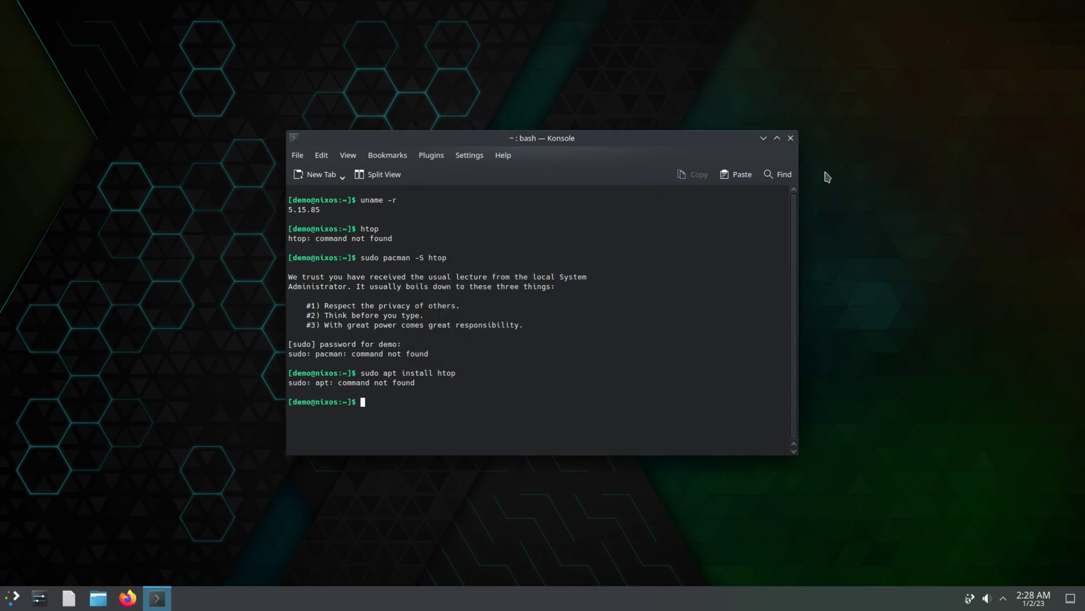
Close the terminal window, relaunch Konsole from the full application list, and run uname -a to check the system information
click(791, 138)
click(13, 598)
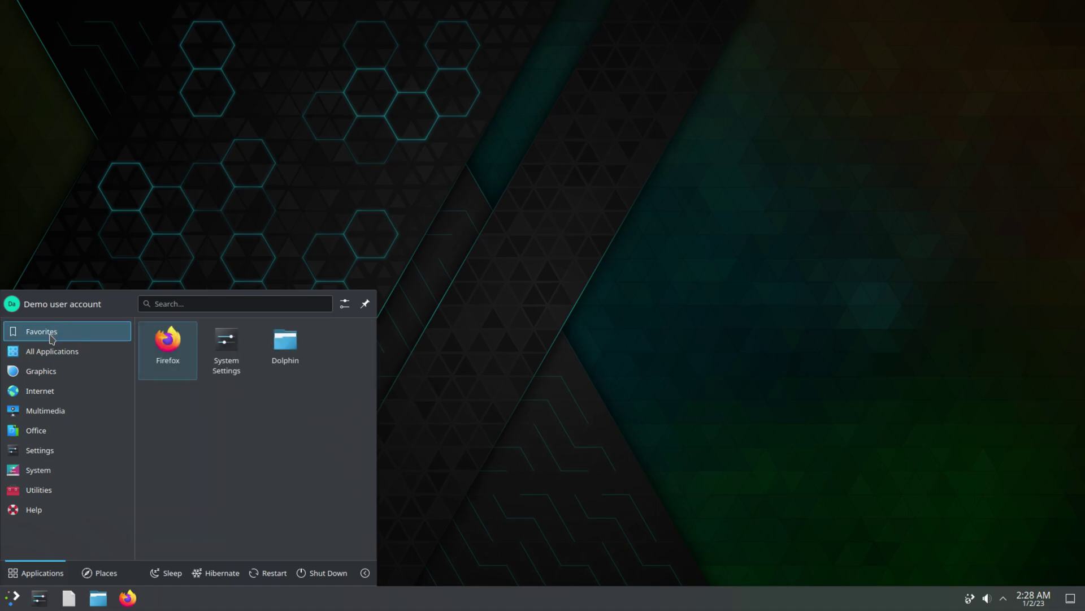
mouse_move(55, 355)
scroll(274, 472, down, 5)
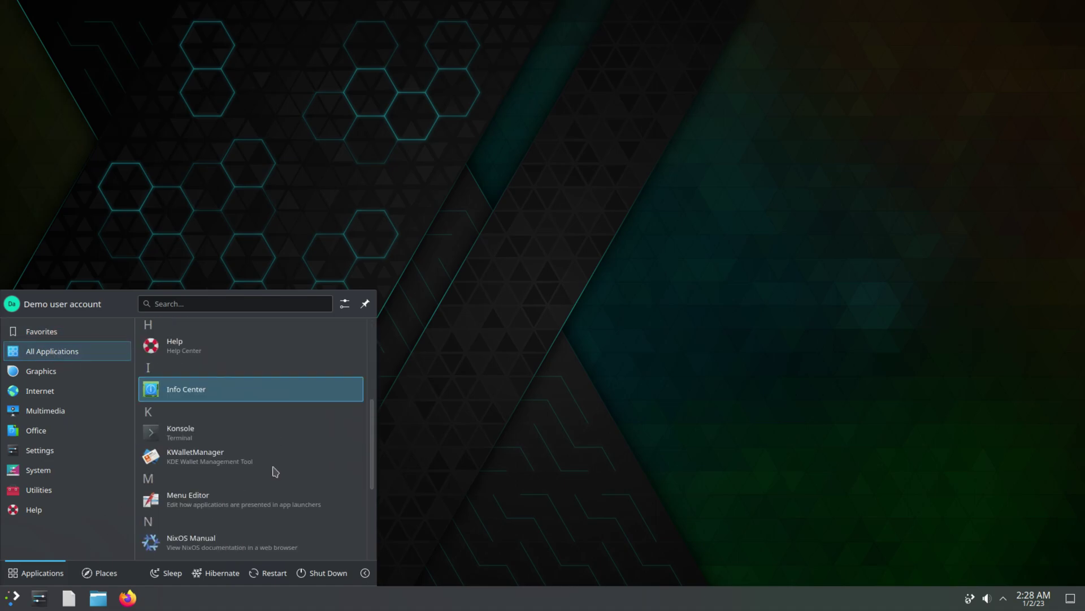
click(232, 437)
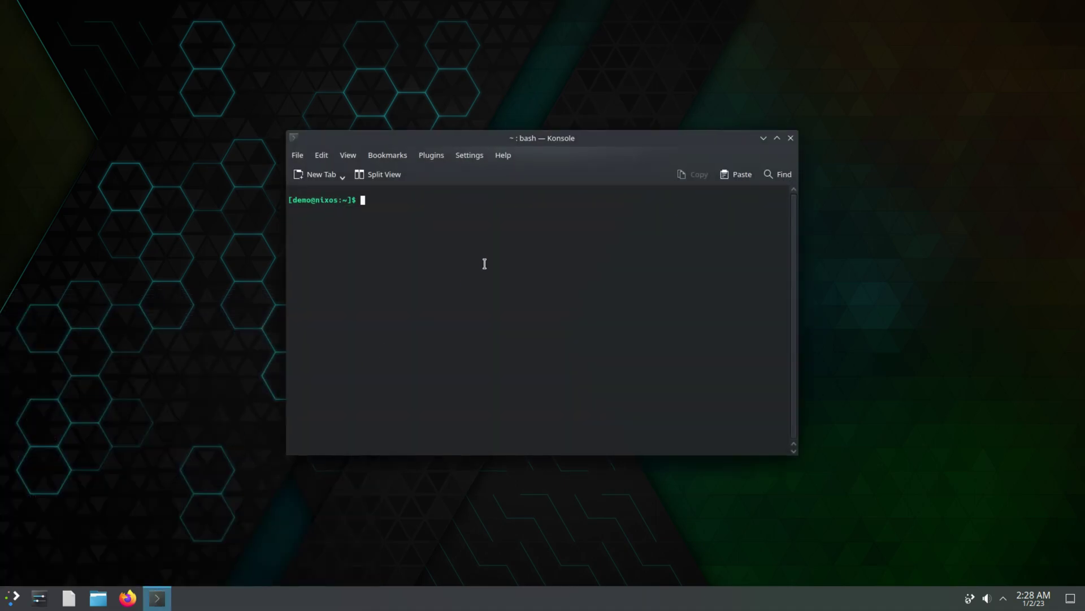
text(uname -a)
key(Return)
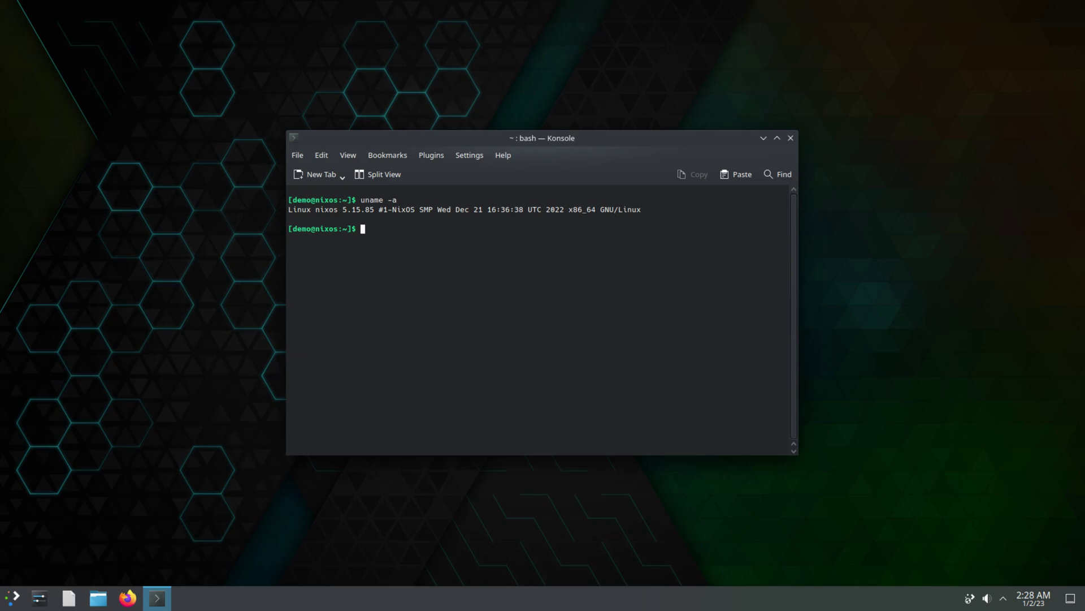
Look through Konsole's menu commands and its About information, and close the terminal
click(297, 158)
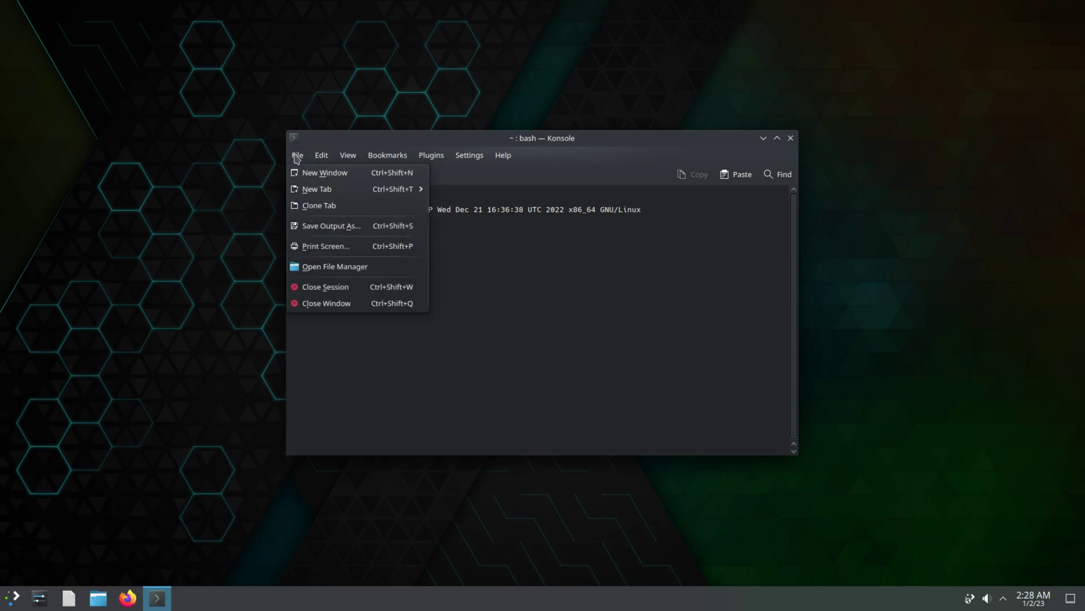
mouse_move(321, 159)
mouse_move(355, 158)
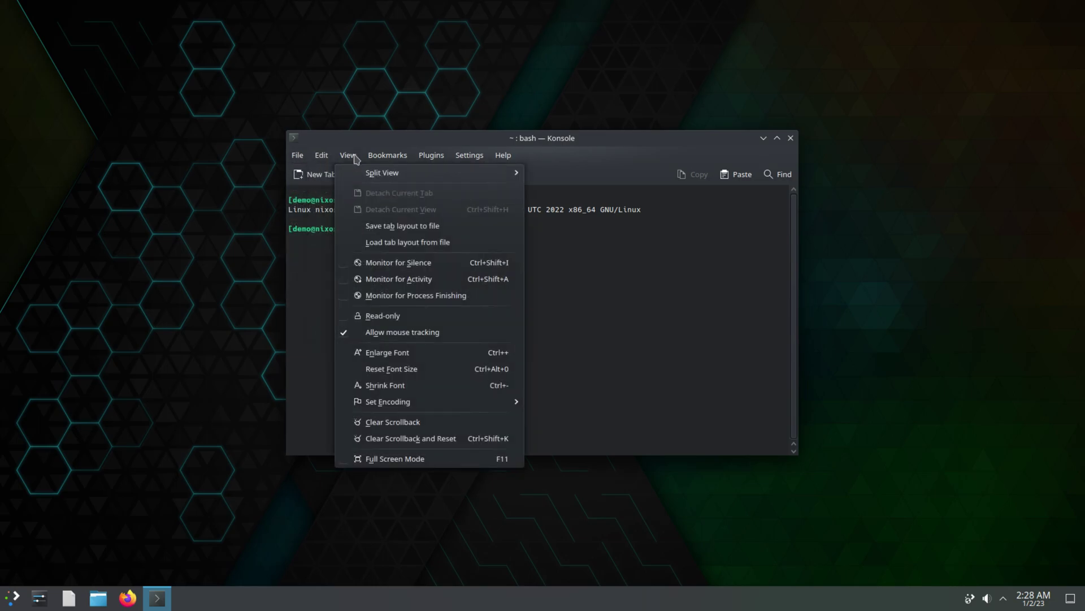
mouse_move(395, 157)
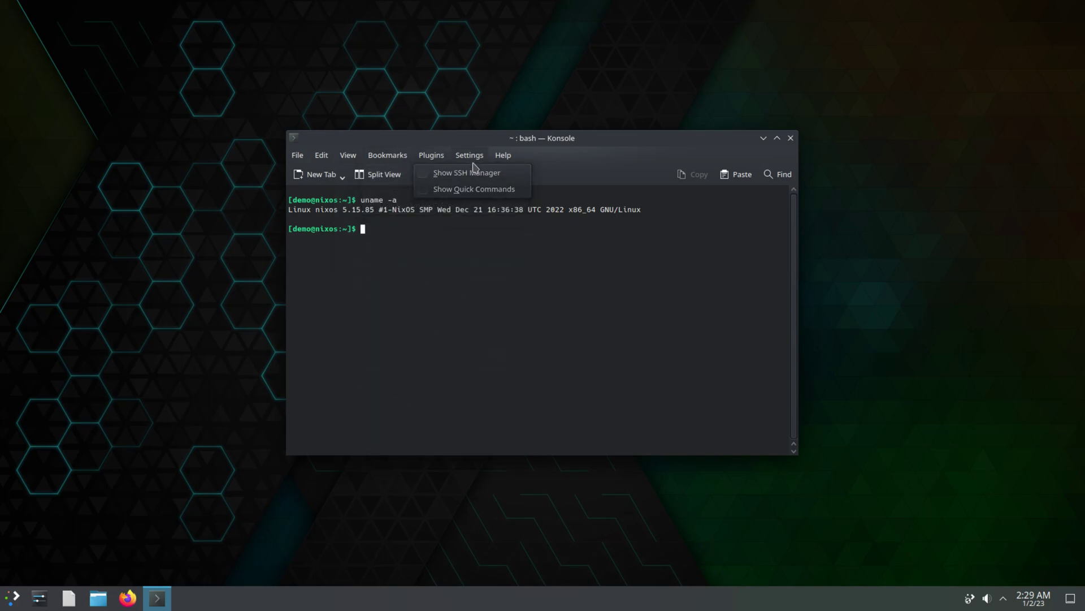
mouse_move(488, 162)
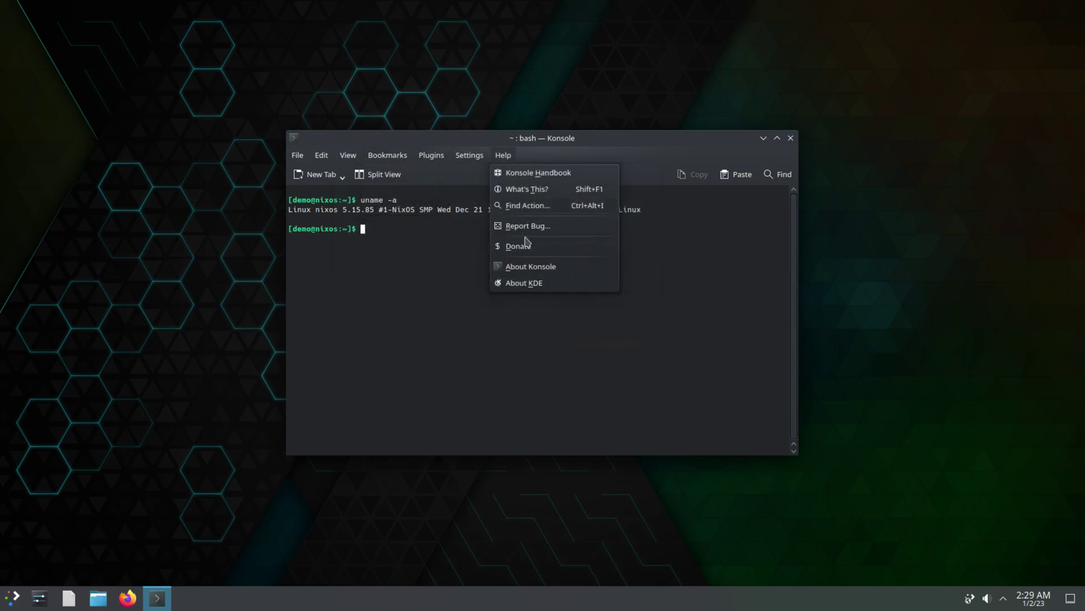
click(526, 283)
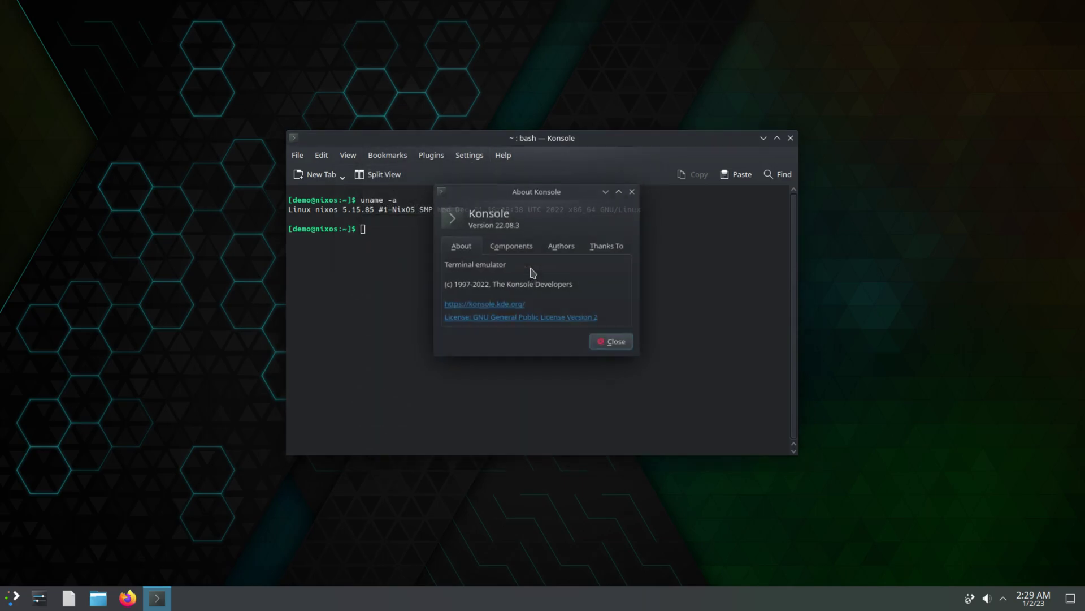
click(622, 346)
click(791, 138)
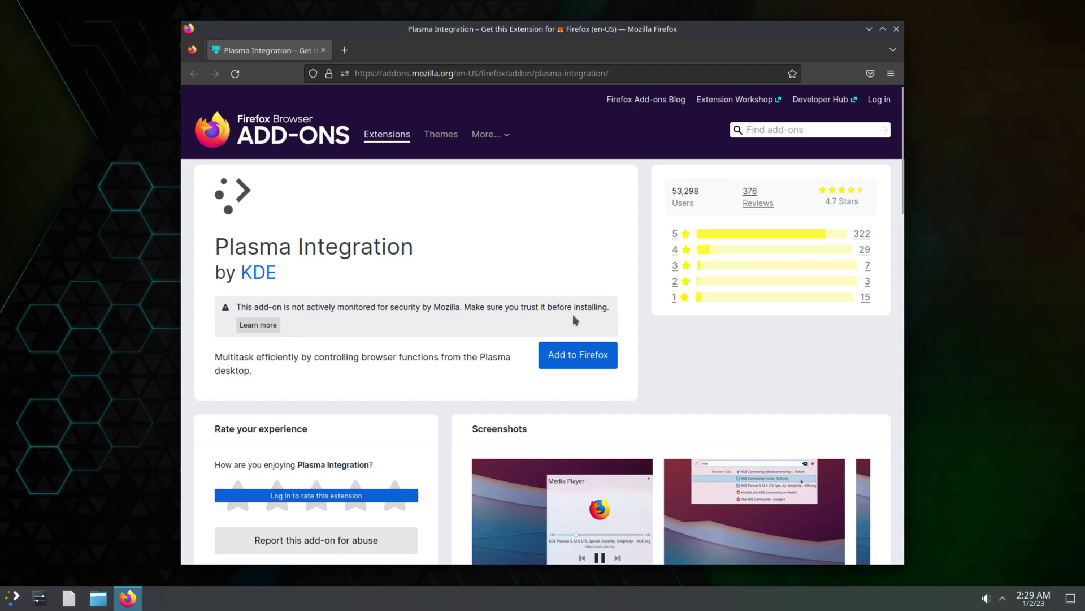
Add the Plasma Integration extension to Firefox, accept its permissions, and dismiss the installation notice
click(567, 354)
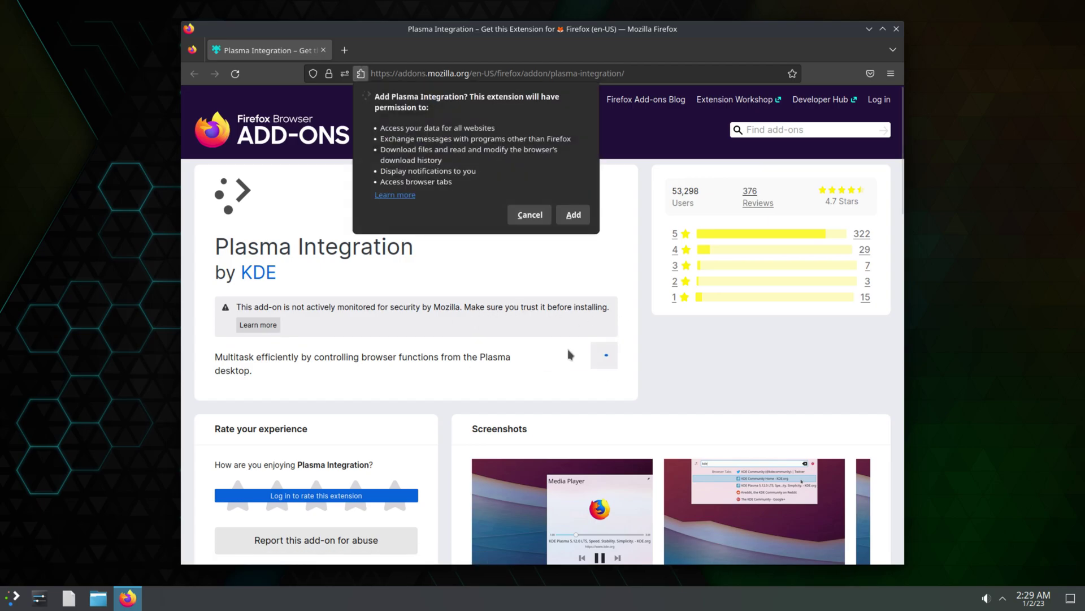
click(586, 225)
click(738, 141)
click(870, 170)
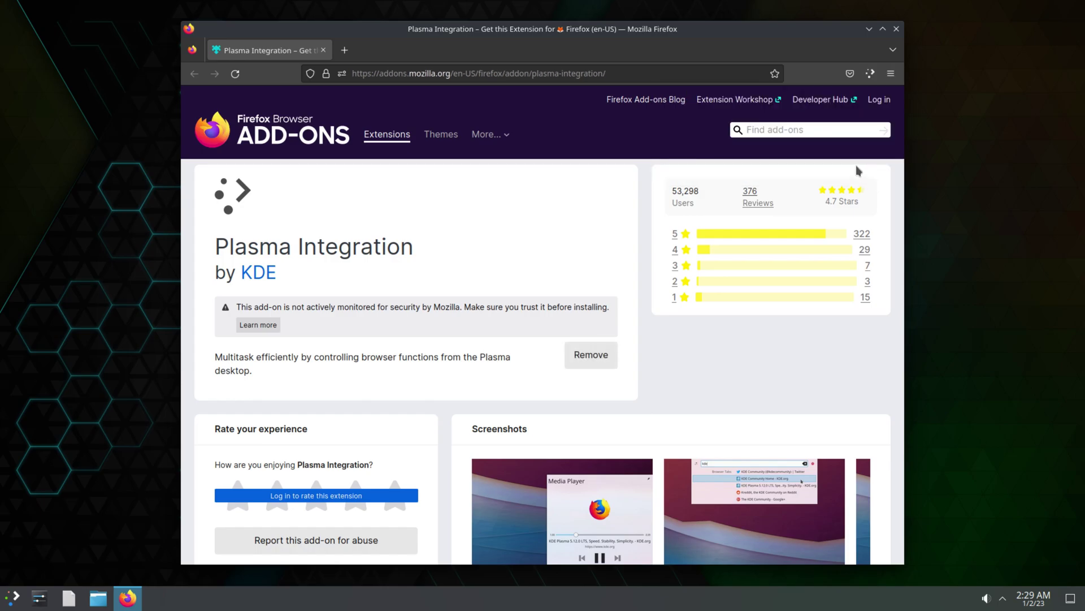
View the Plasma Browser Integration extension's popup and close Firefox
click(870, 74)
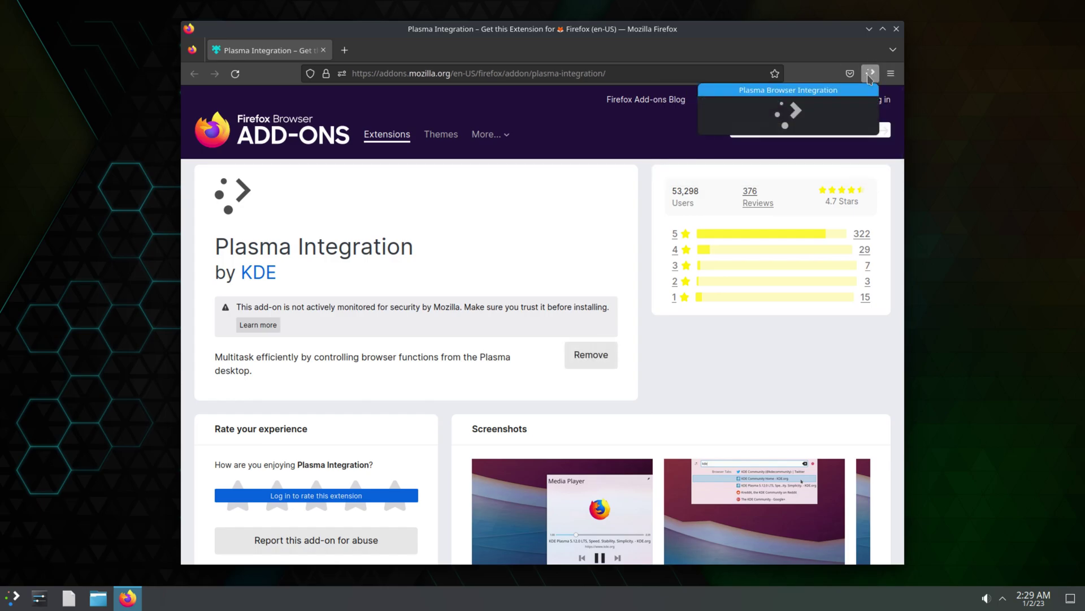
click(466, 203)
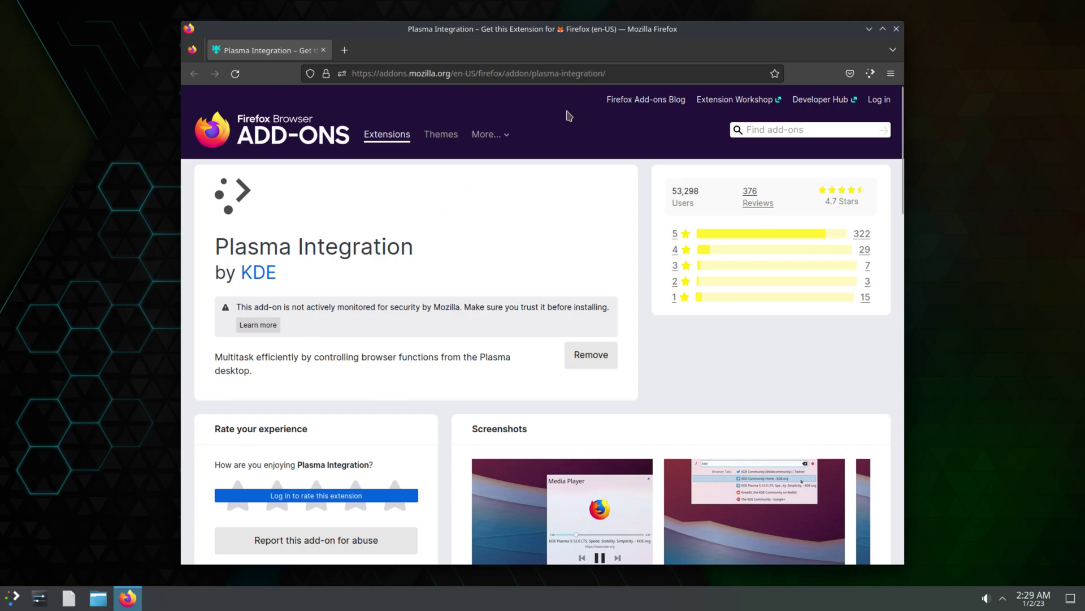
click(897, 29)
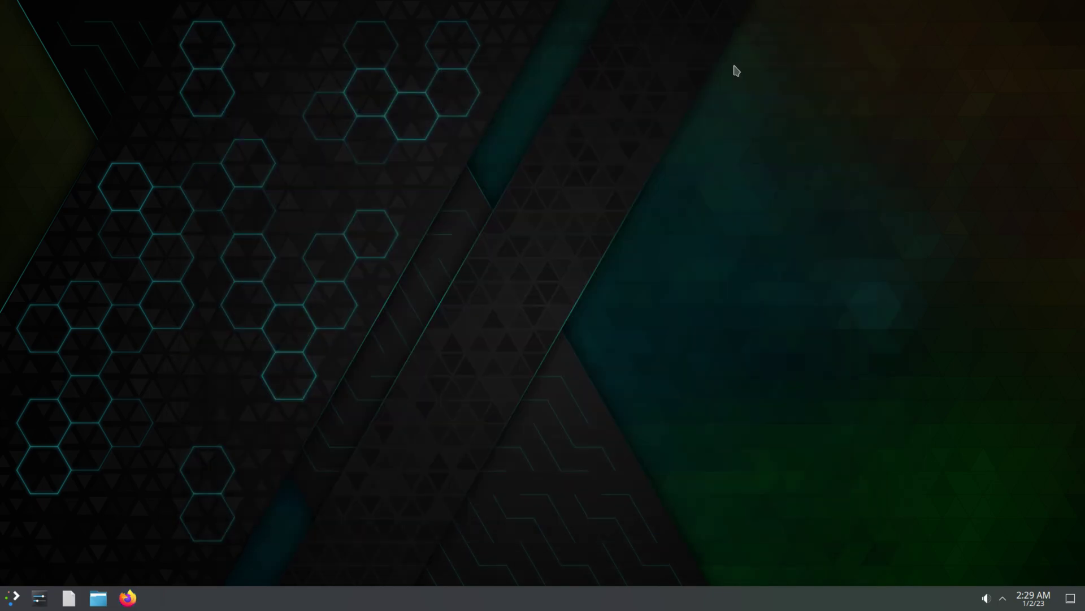
Put the system to sleep from the application launcher, and unlock the session with the account password
click(11, 598)
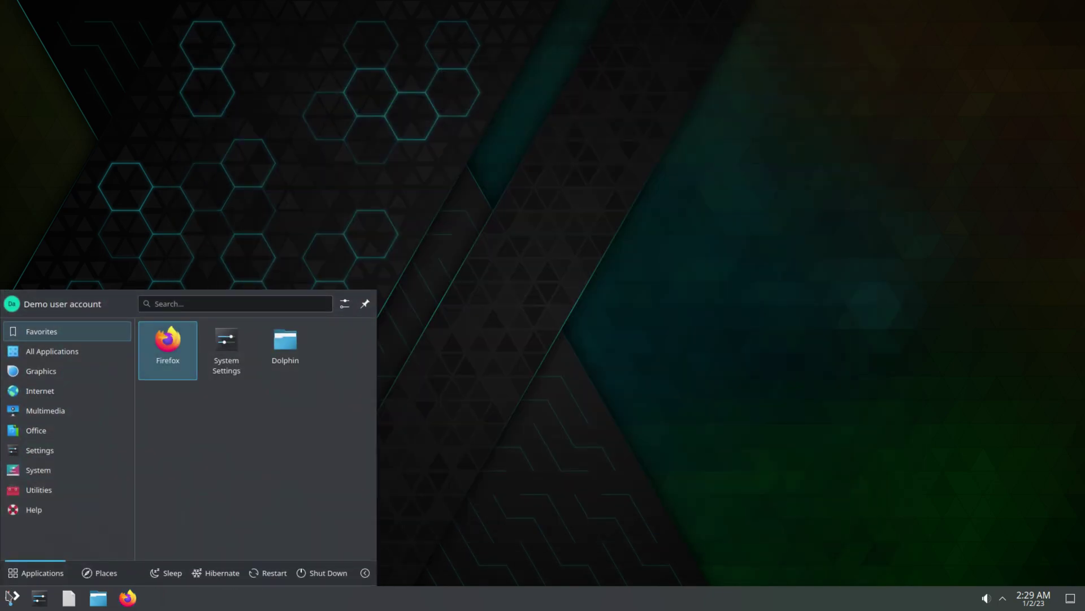
click(100, 576)
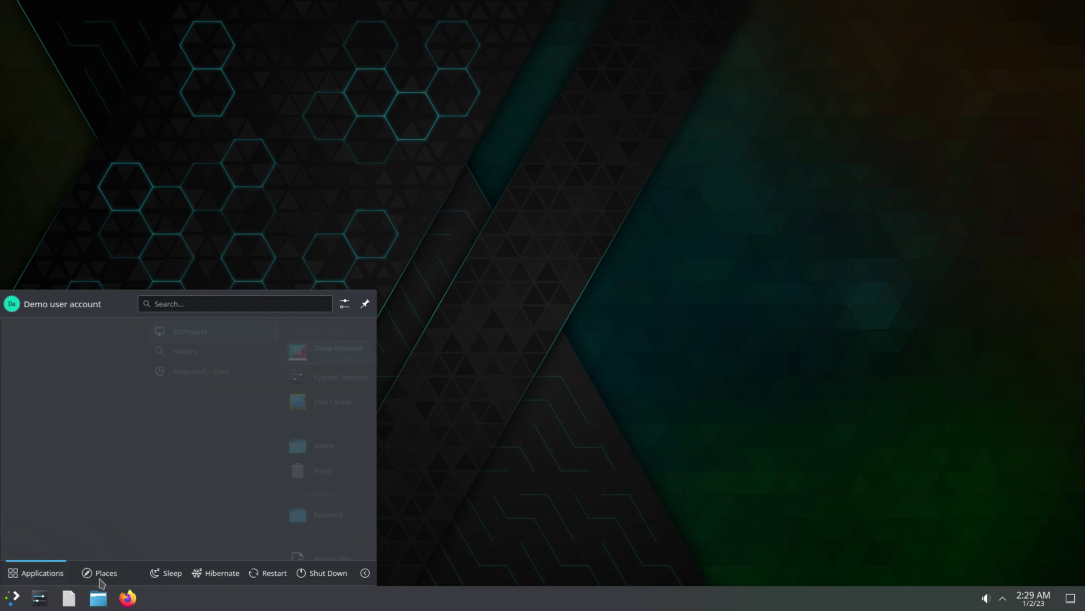
click(169, 574)
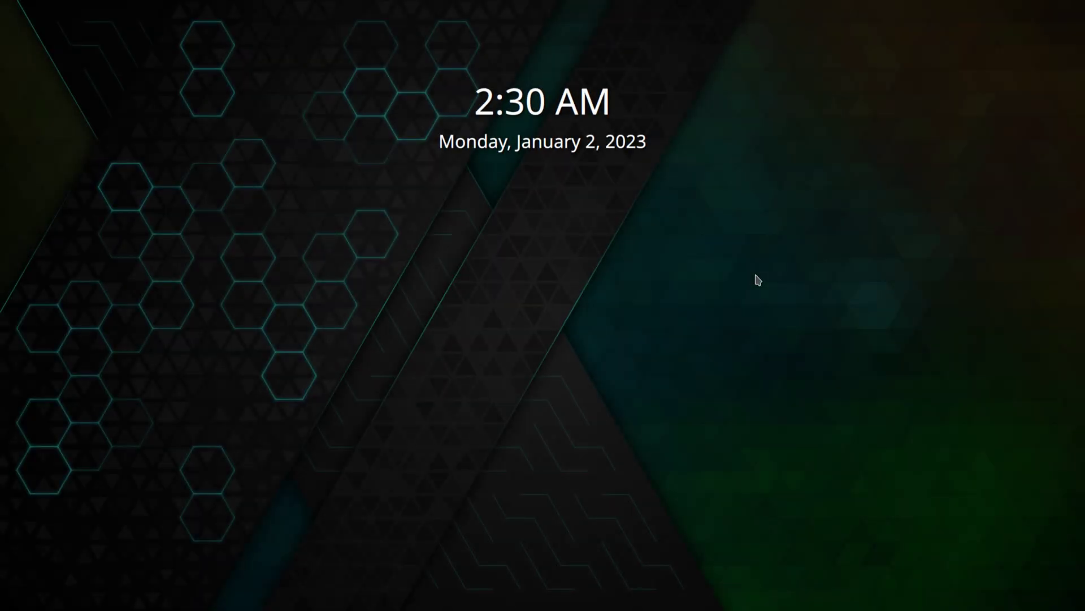
mouse_move(503, 348)
text(••••)
key(Return)
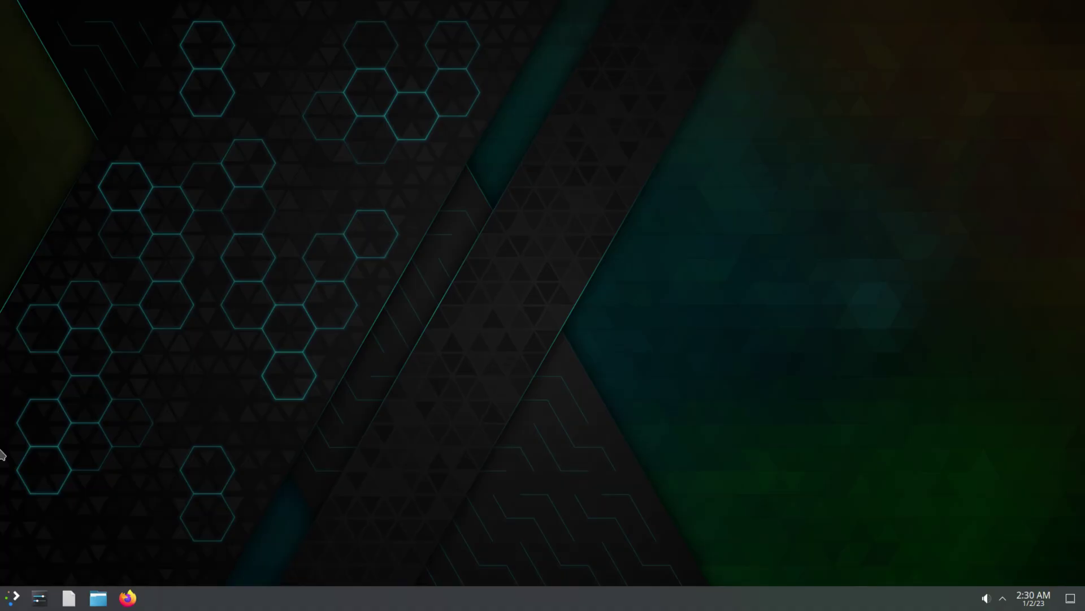
Hibernate the system from the application launcher, and unlock the session with the account password
click(10, 599)
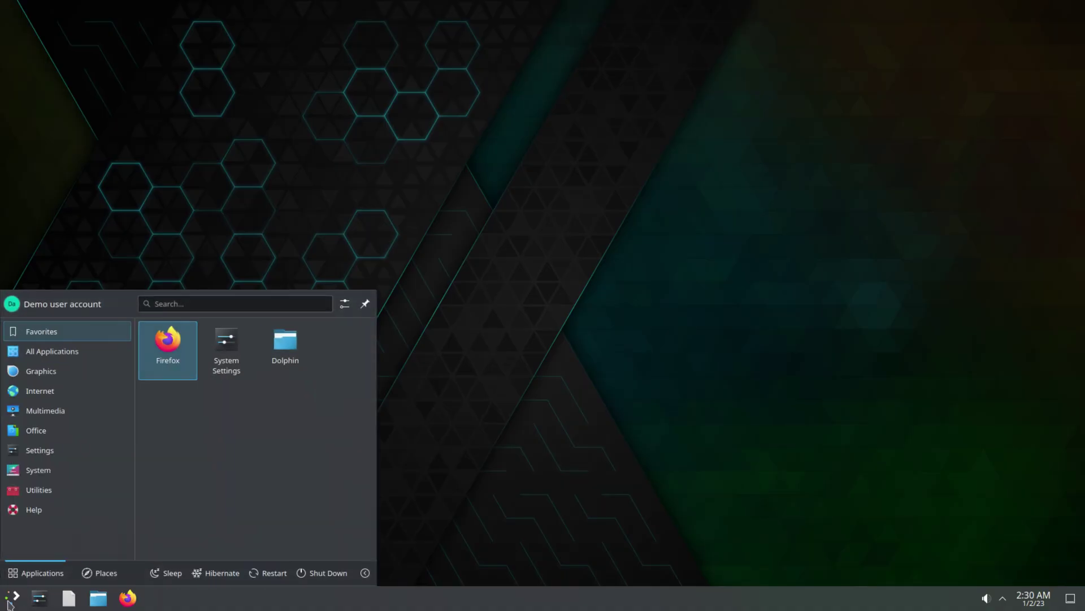
click(212, 579)
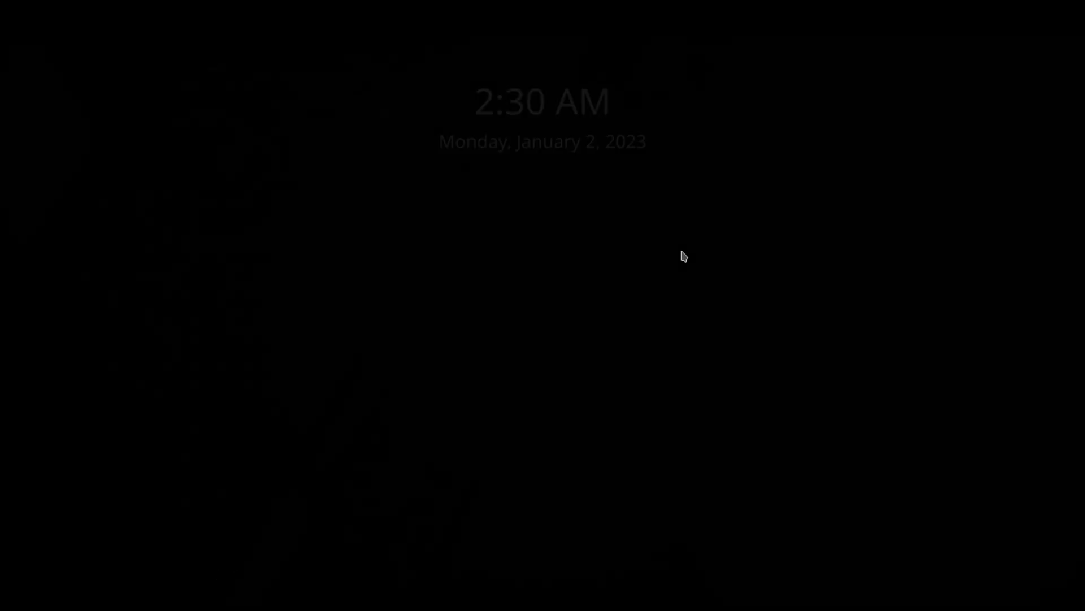
text(d)
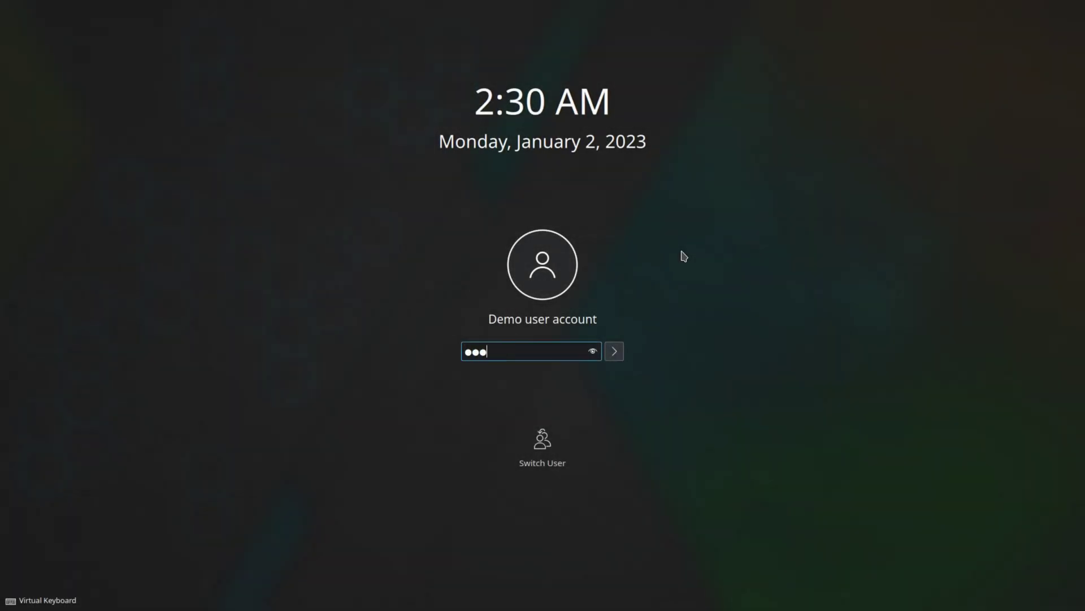
key(Return)
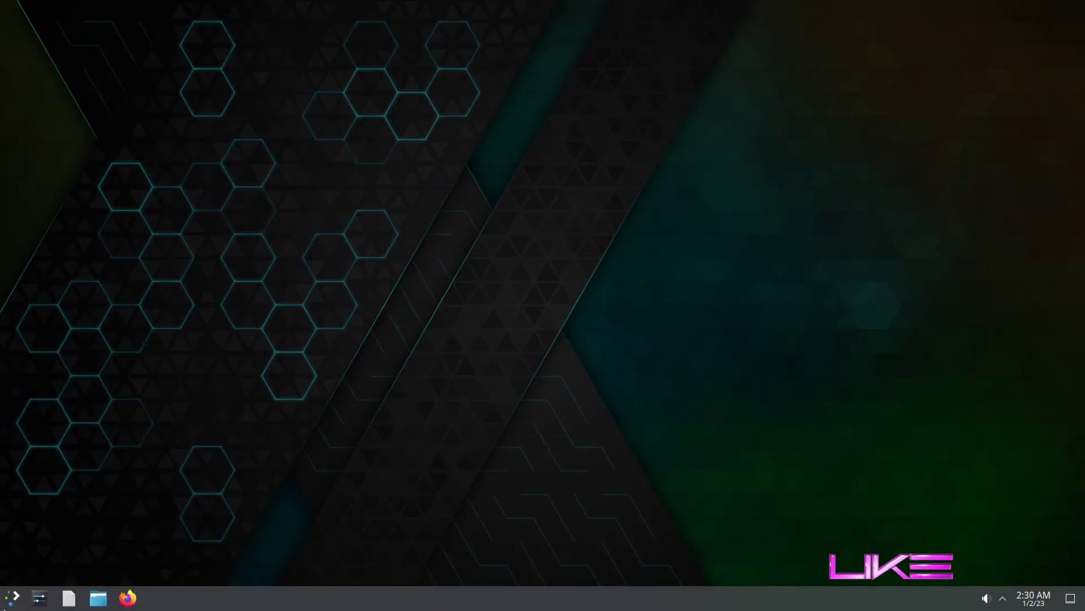
Bring up the restart confirmation and cancel it, and check the launcher's Lock, Log Out and Switch User options
click(13, 602)
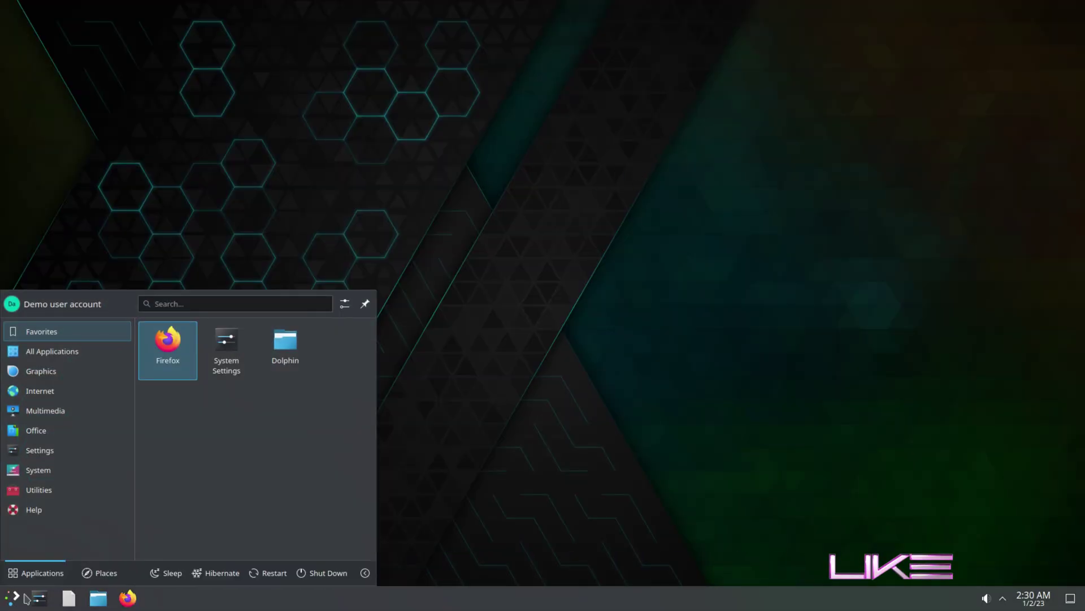
click(269, 574)
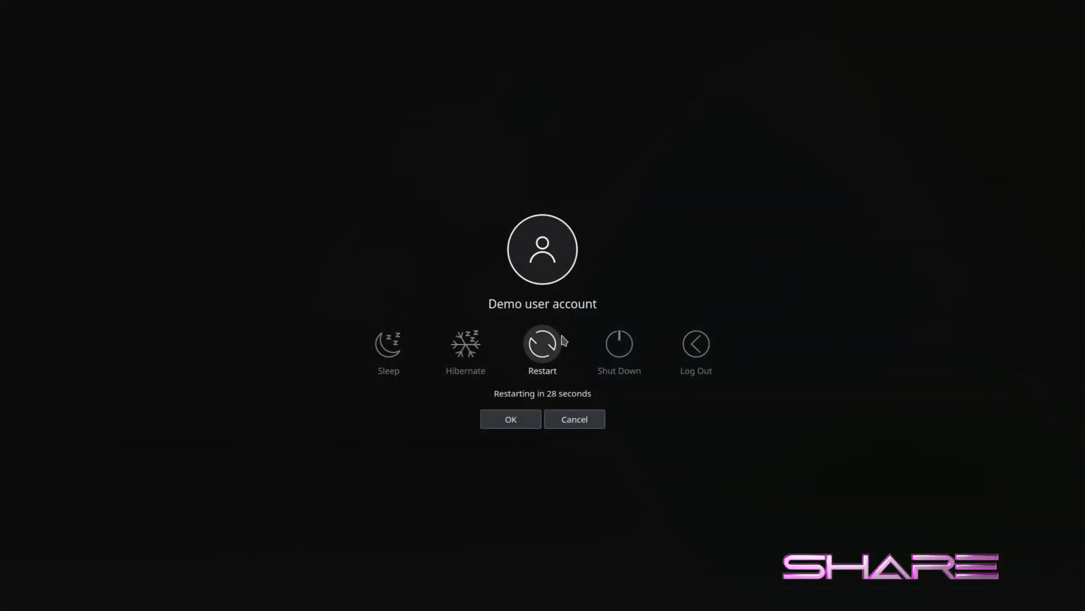
click(584, 430)
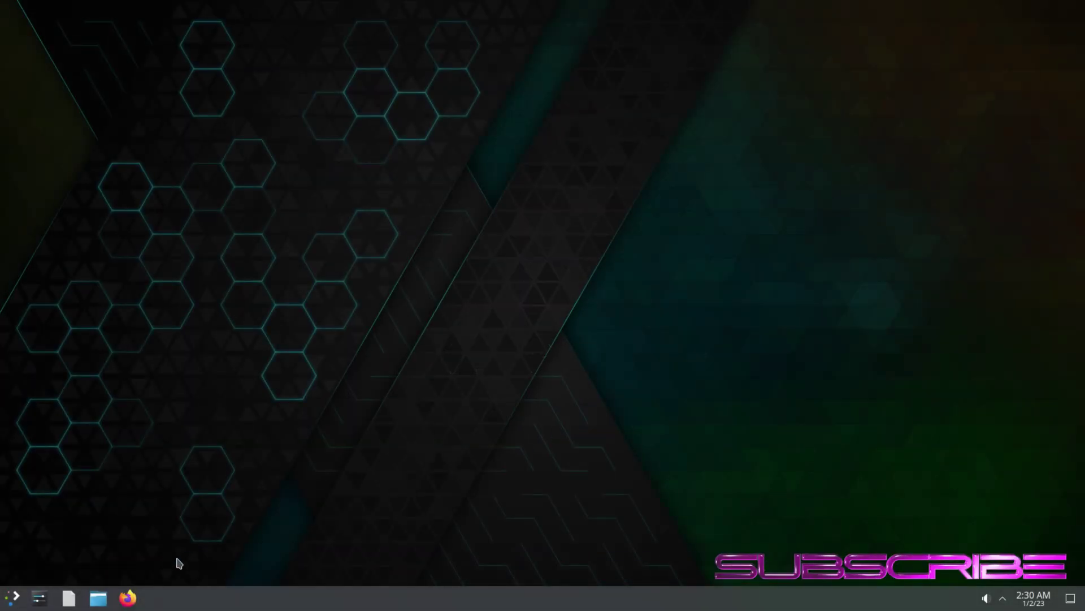
click(14, 602)
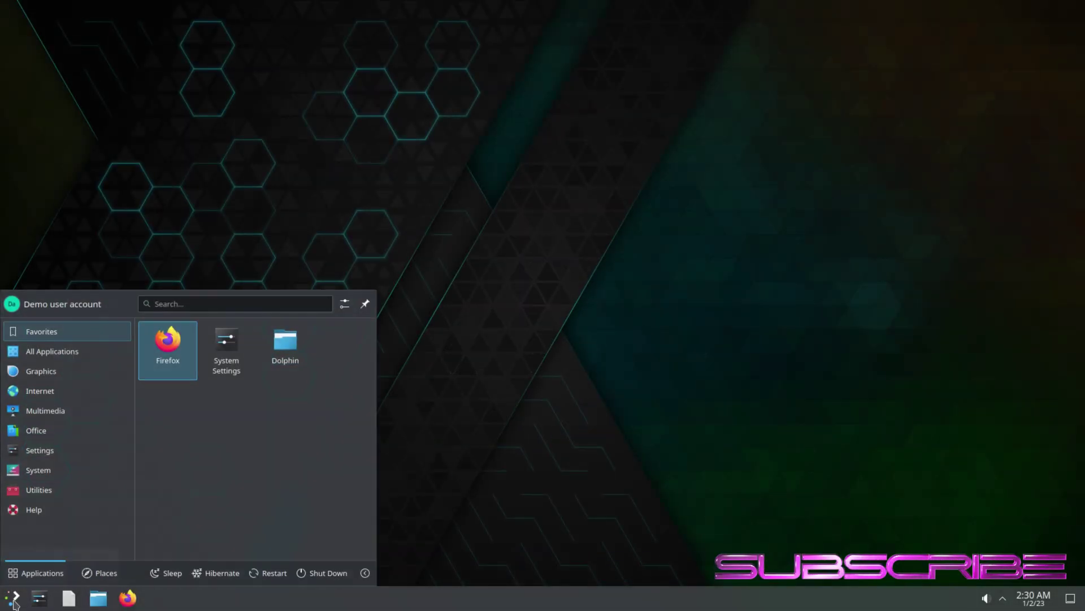
click(365, 574)
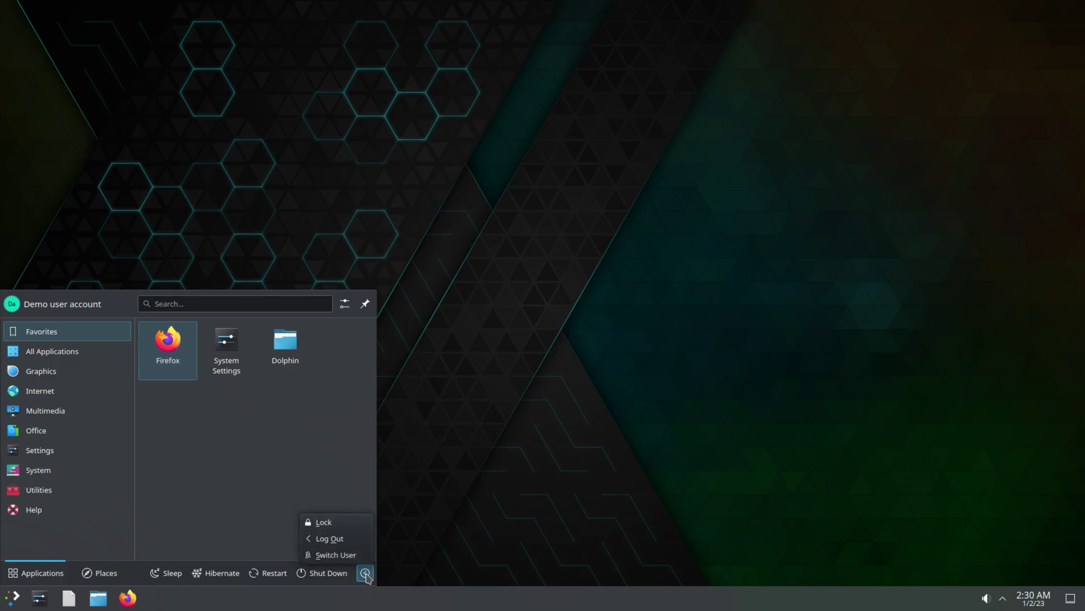
click(281, 470)
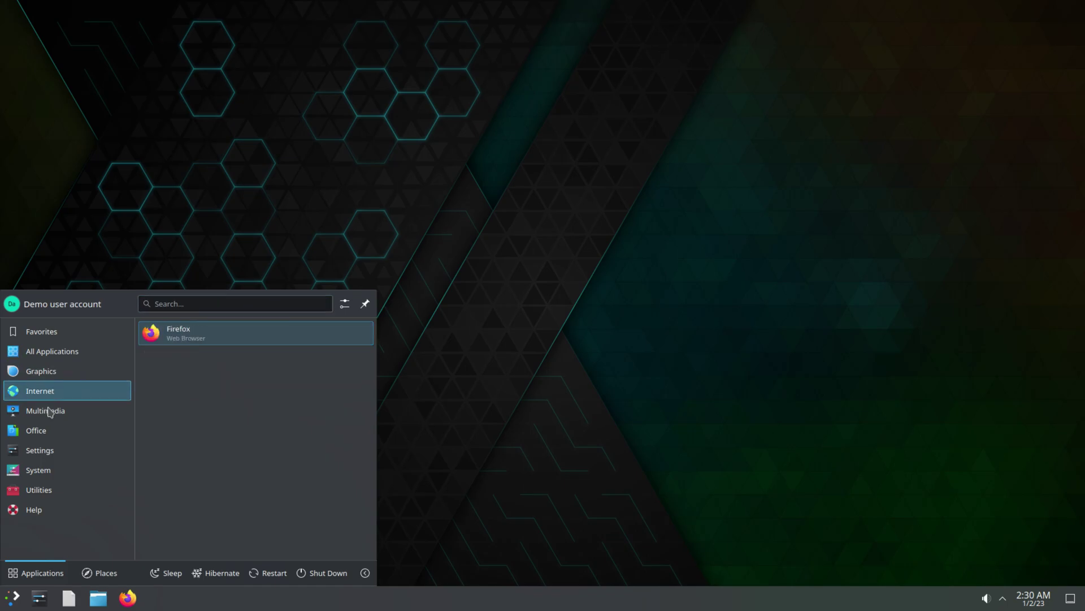
Launch Okular from the Office applications, look through its menu commands and About information, and close it
mouse_move(49, 438)
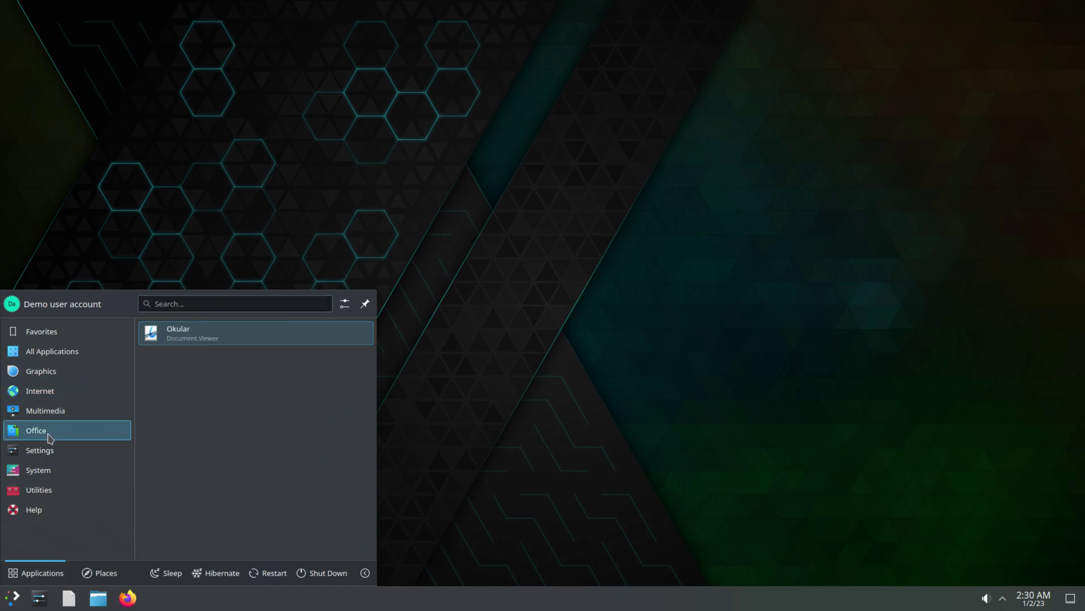
click(275, 335)
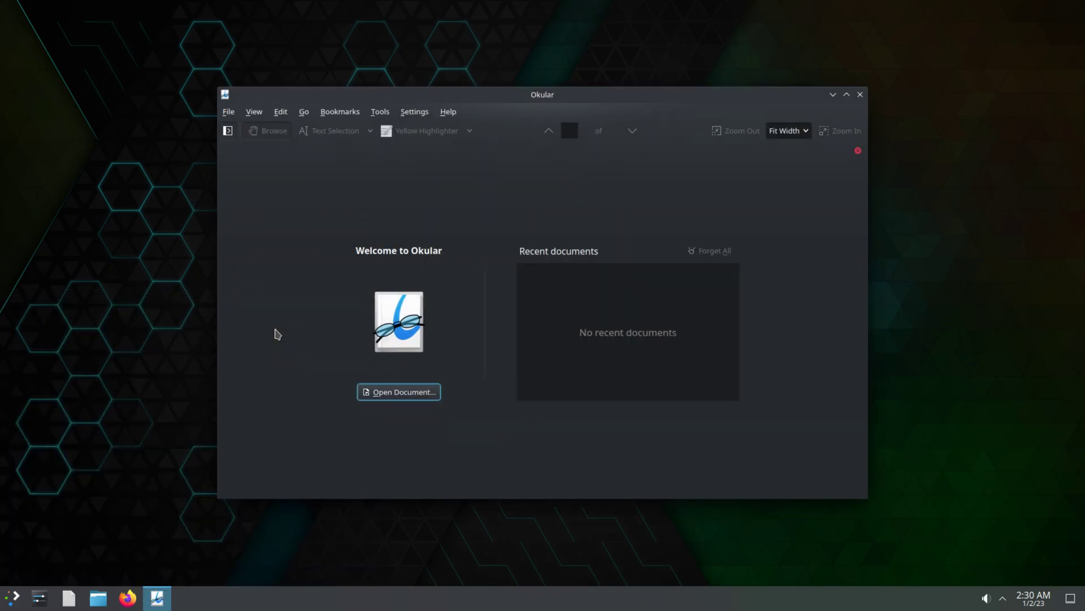
click(227, 114)
mouse_move(286, 117)
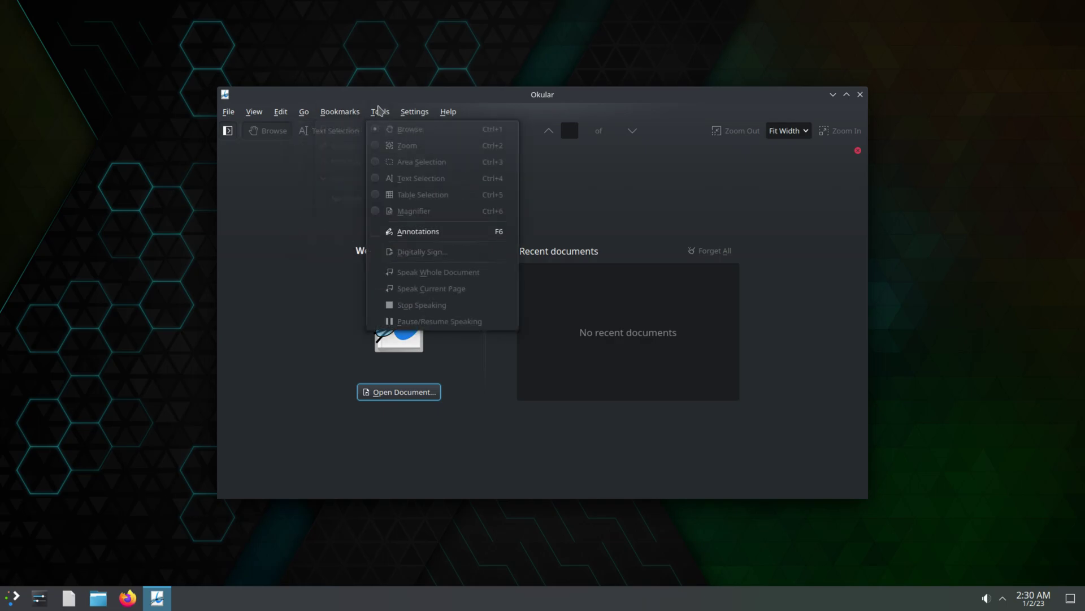
mouse_move(423, 114)
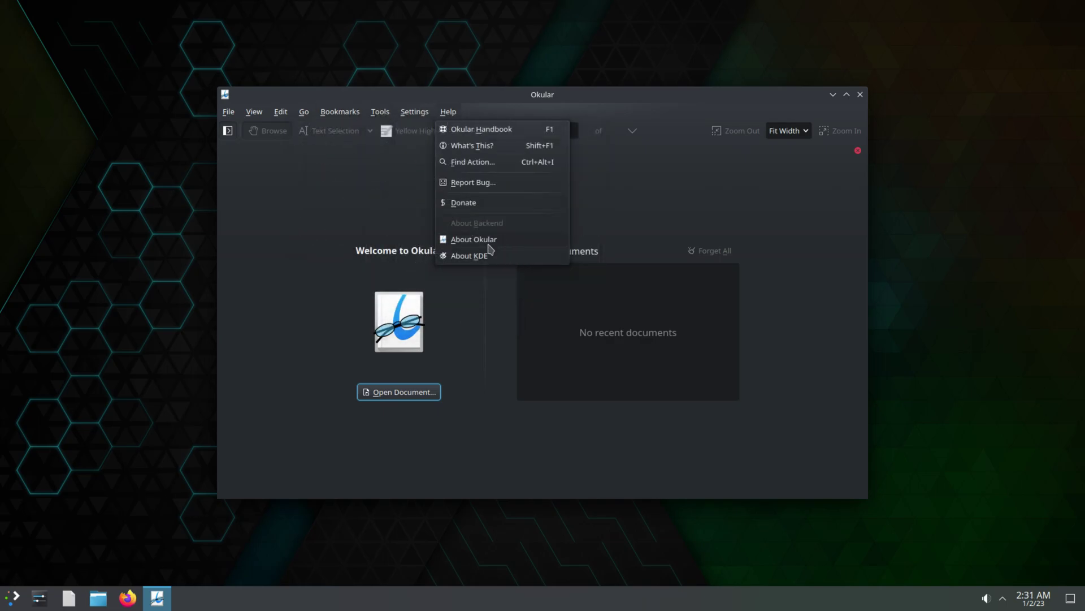
click(489, 242)
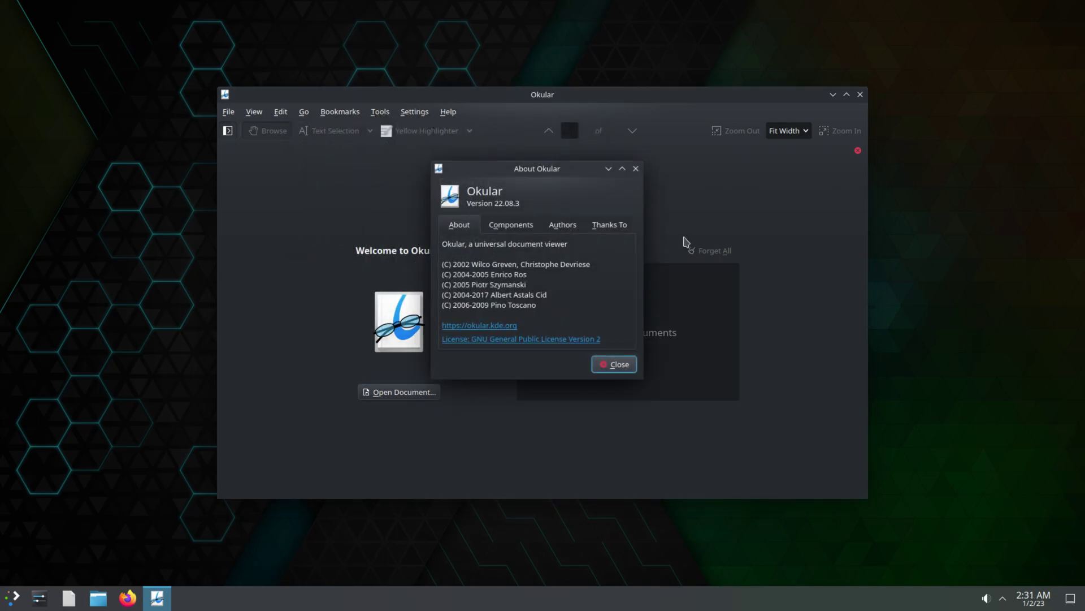
click(617, 366)
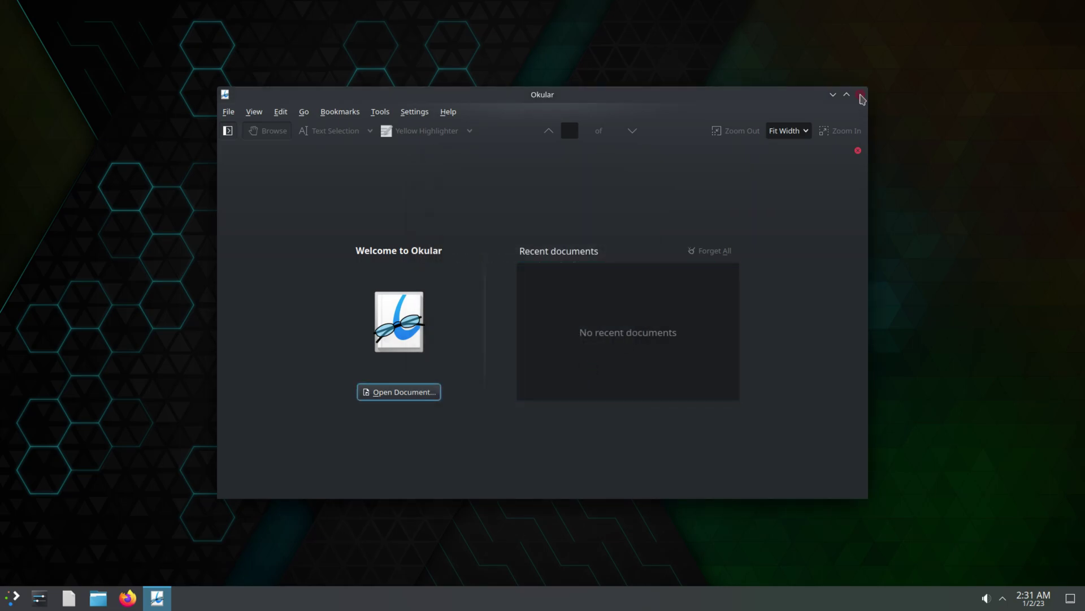
click(861, 99)
View the Status and Notifications items and the calendar, and toggle Peek at Desktop on and off
click(1003, 598)
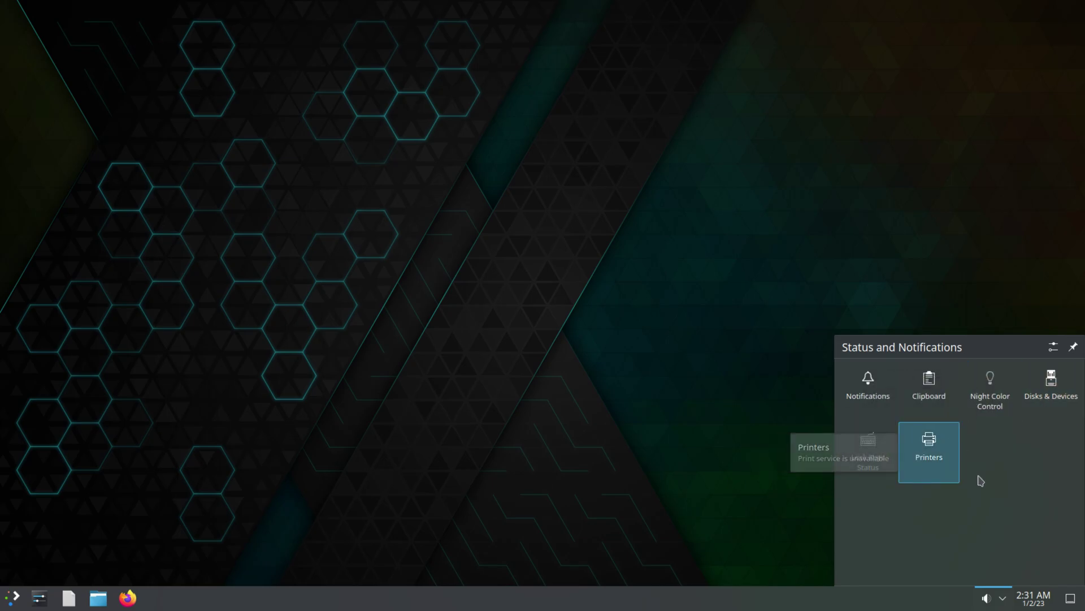
click(1033, 598)
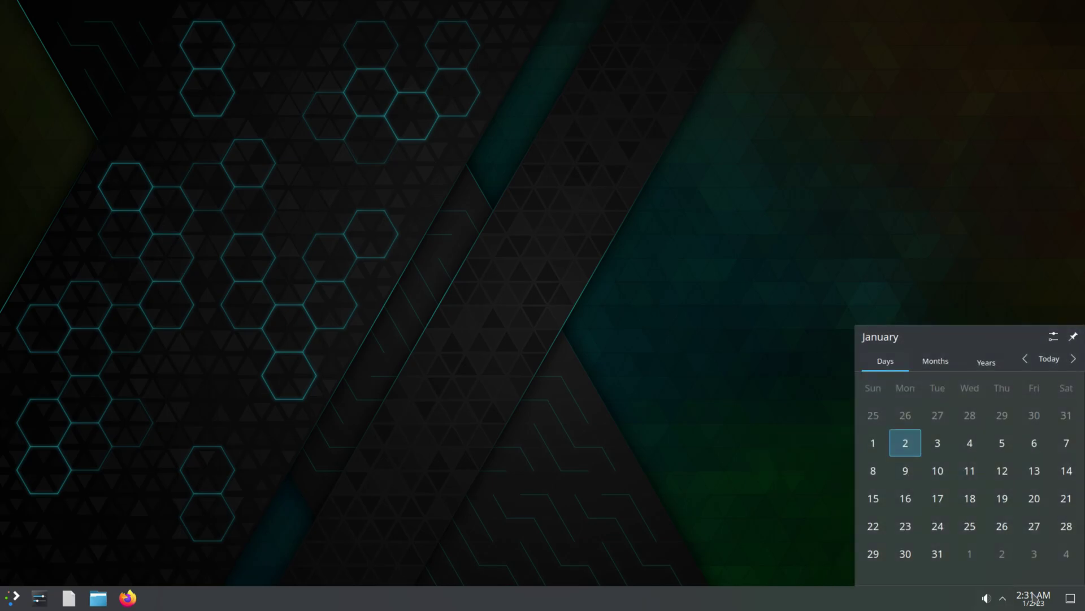
click(1071, 600)
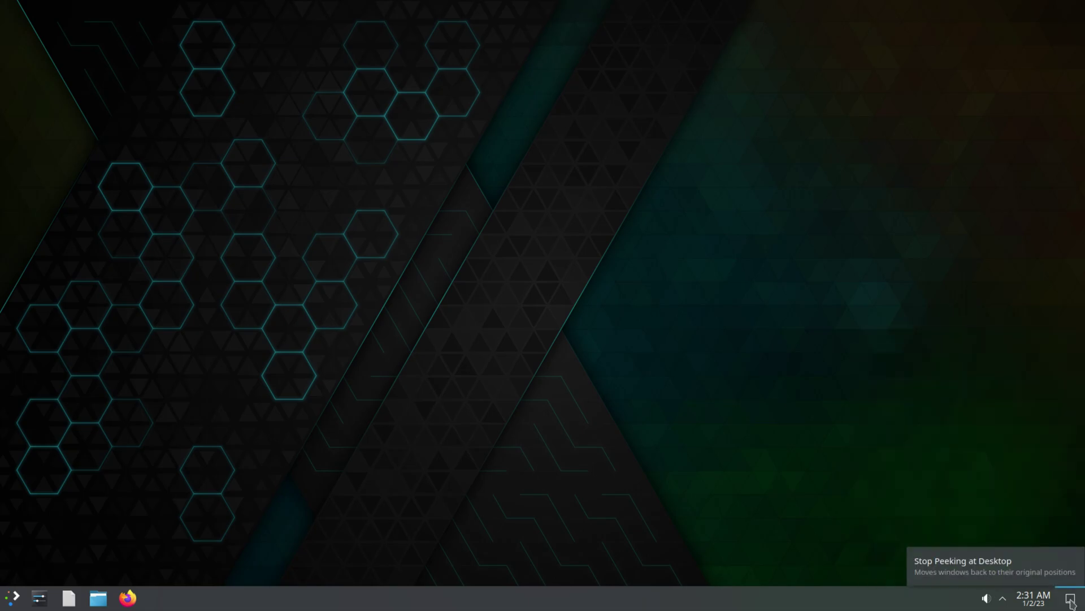
click(1071, 600)
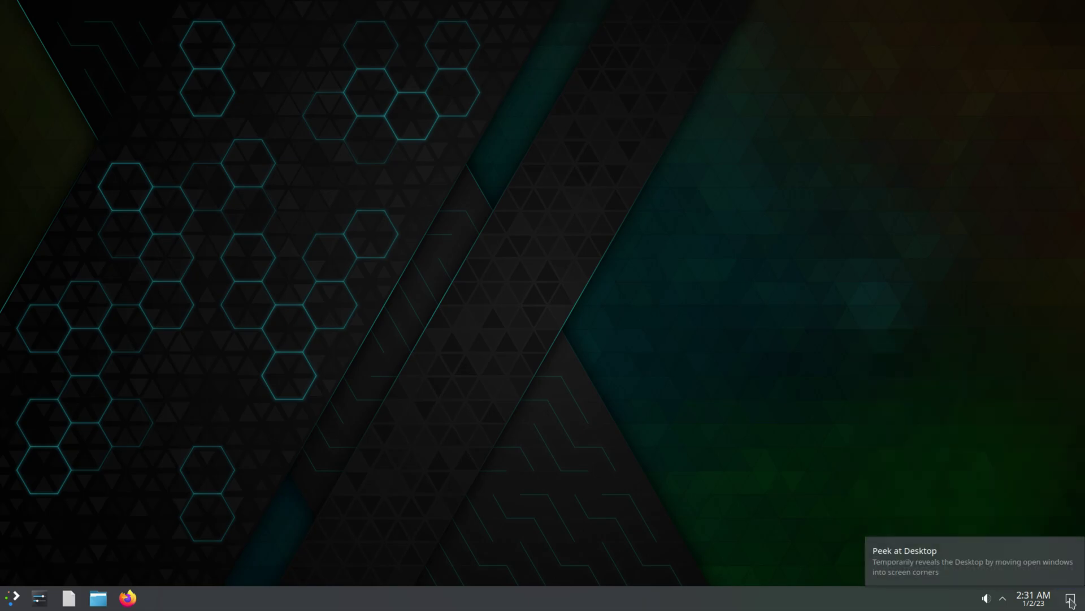